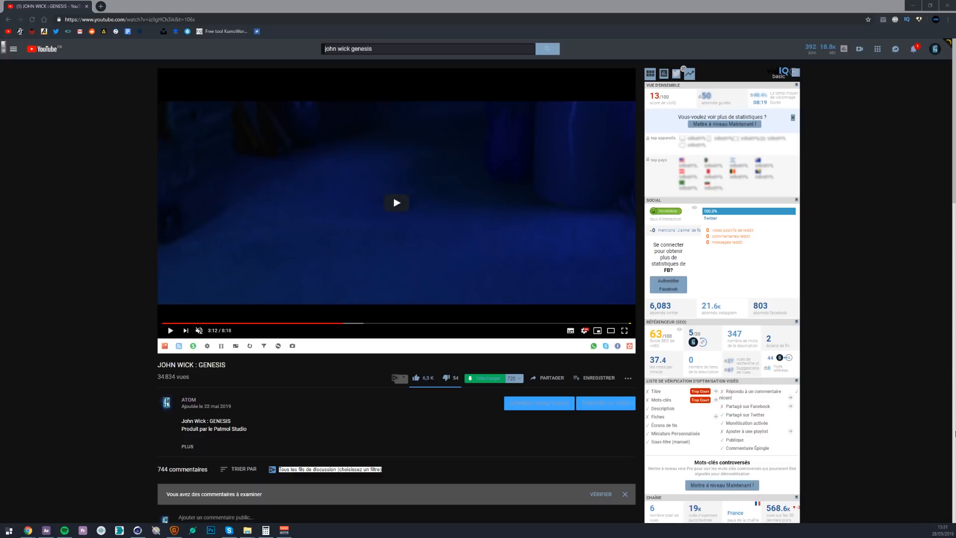
Play a short part of the John Wick: Genesis reference video, pause it, and switch to After Effects.
left_click(474, 239)
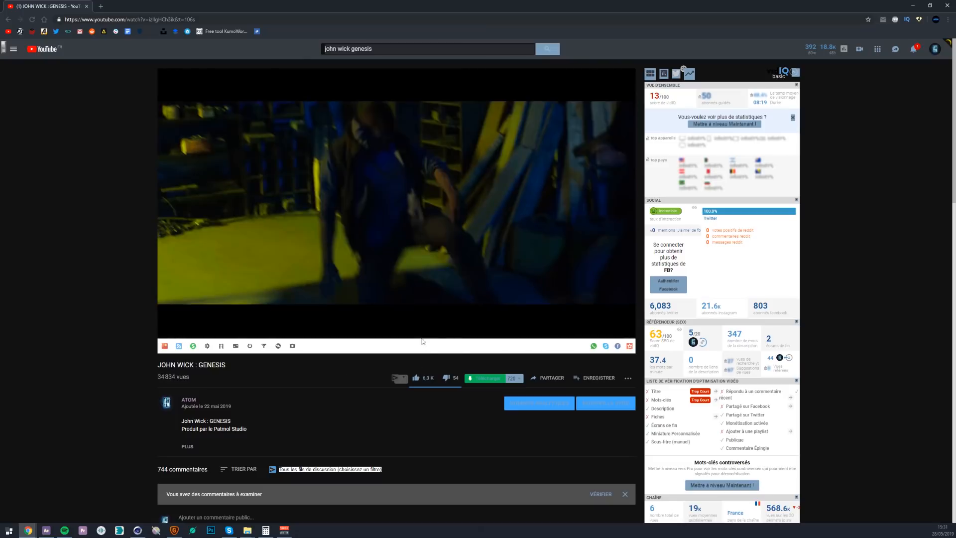
left_click(309, 281)
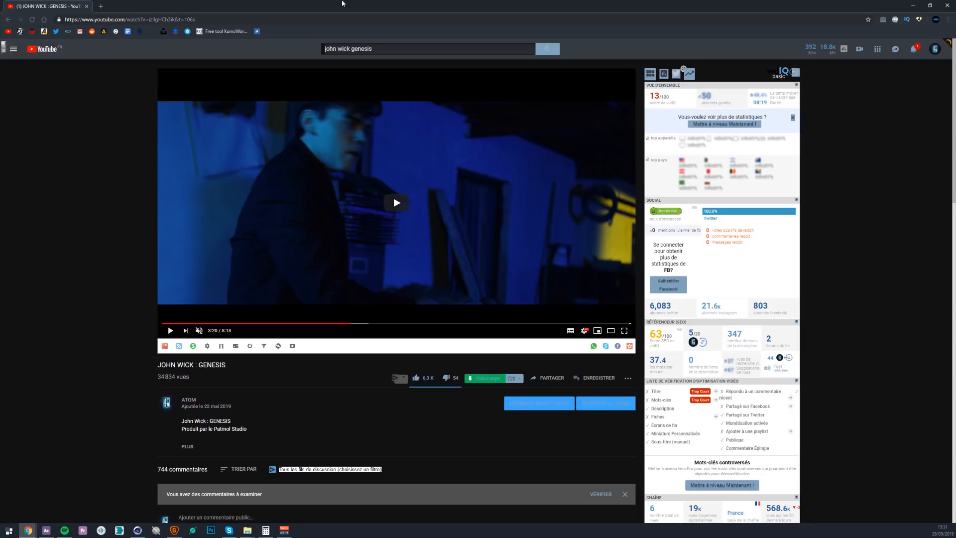
key("alt+Tab")
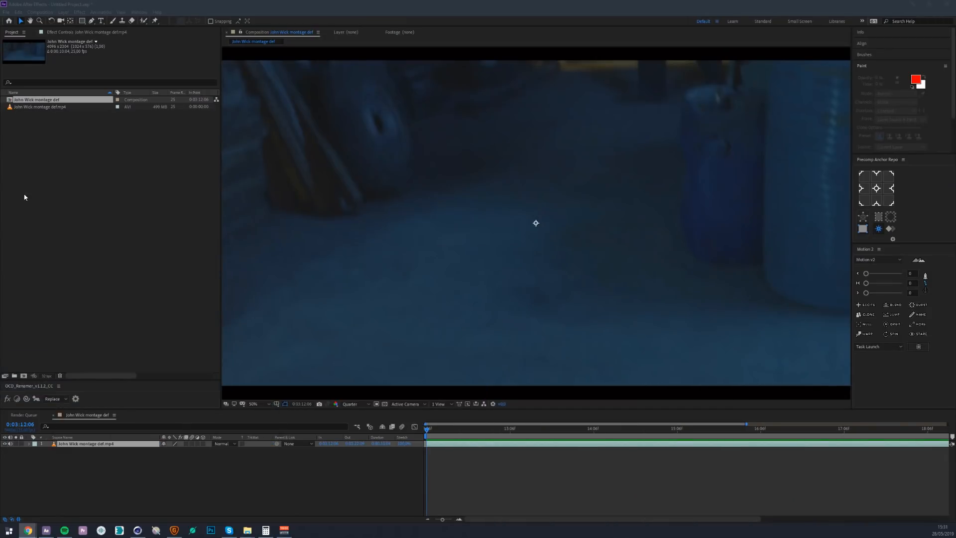
Move the playhead to 0:03:16:03 in the montage composition and fit the whole frame in the viewer.
left_click_drag(154, 4, 220, 7)
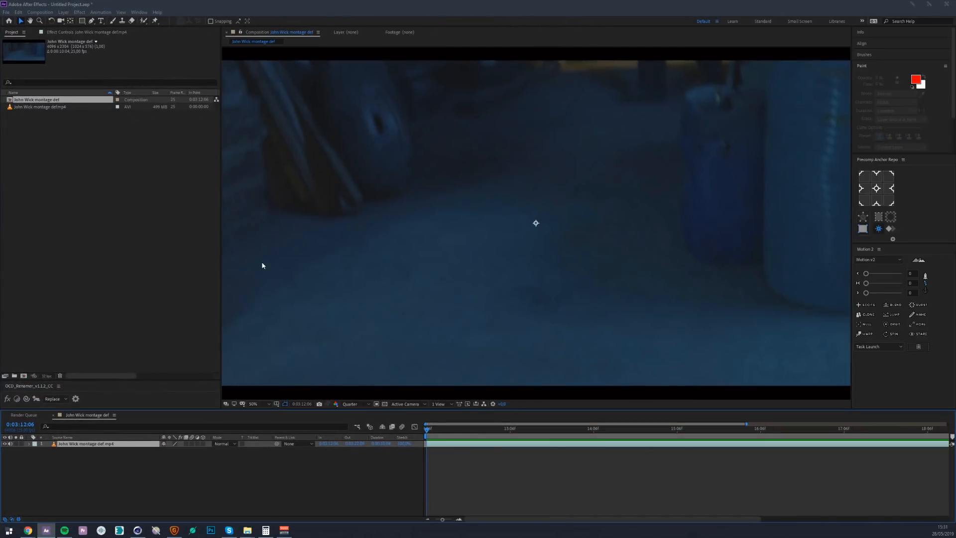
left_click_drag(449, 433, 750, 436)
left_click_drag(439, 521, 439, 520)
scroll(448, 328, "down", 2)
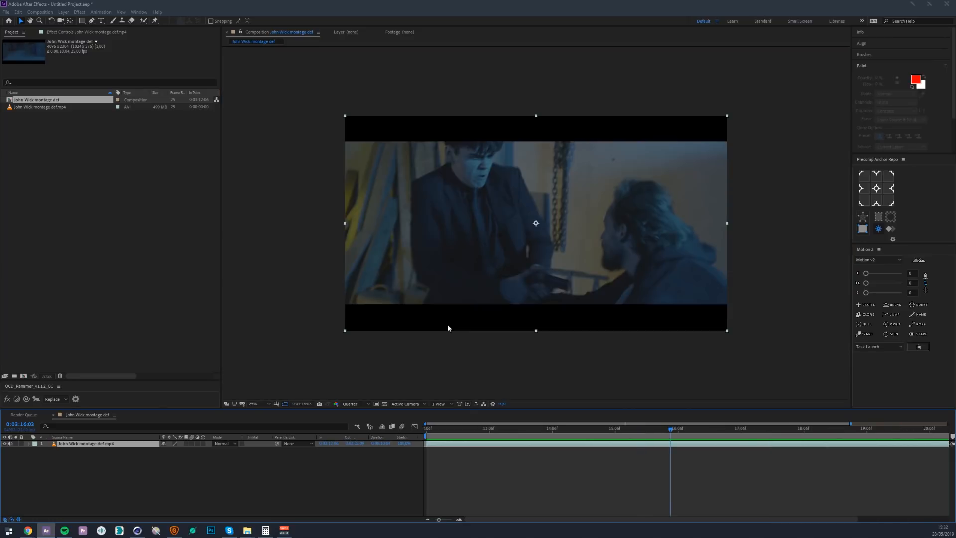
left_click(256, 404)
left_click(268, 280)
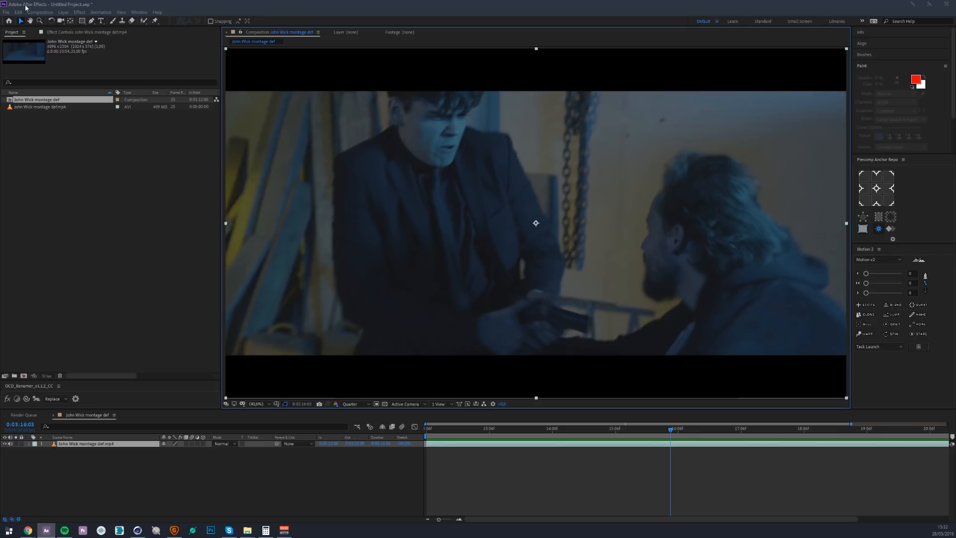
Set the composition height to 1740 px to crop away the black bars.
left_click(40, 12)
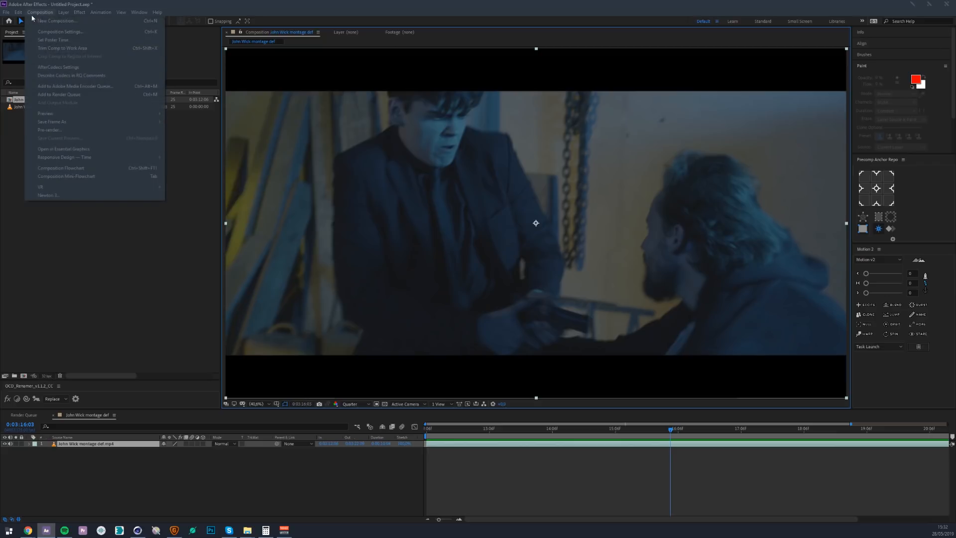
left_click(51, 32)
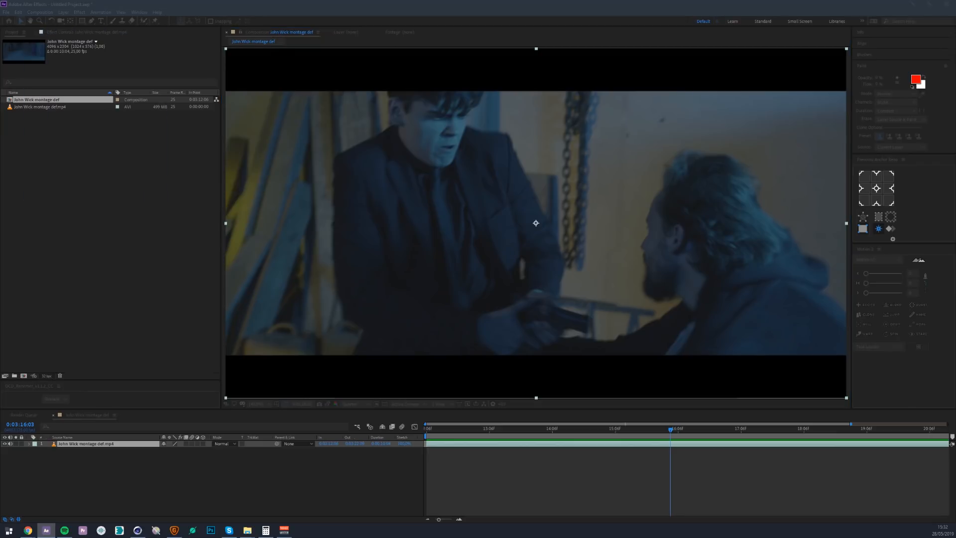
left_click_drag(611, 200, 553, 193)
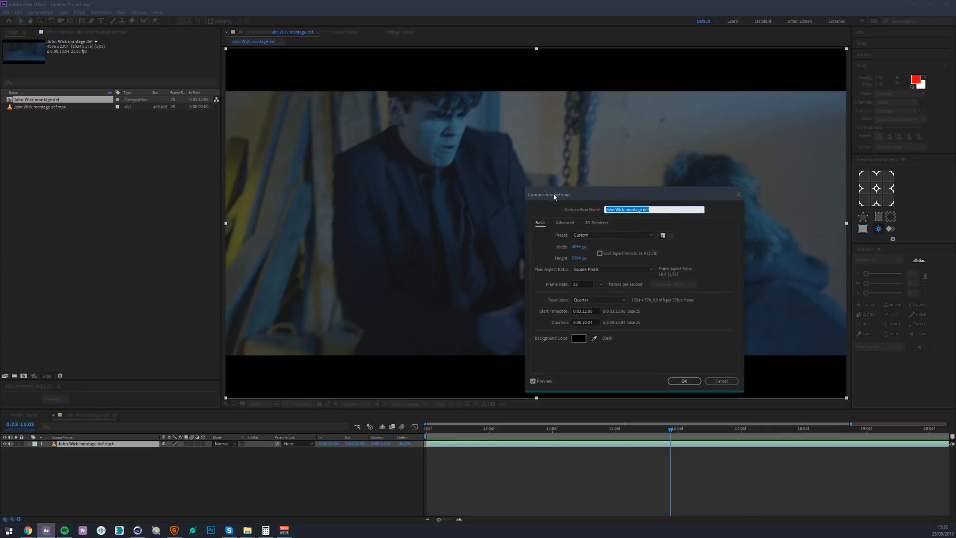
left_click(577, 258)
type("1740")
left_click(533, 253)
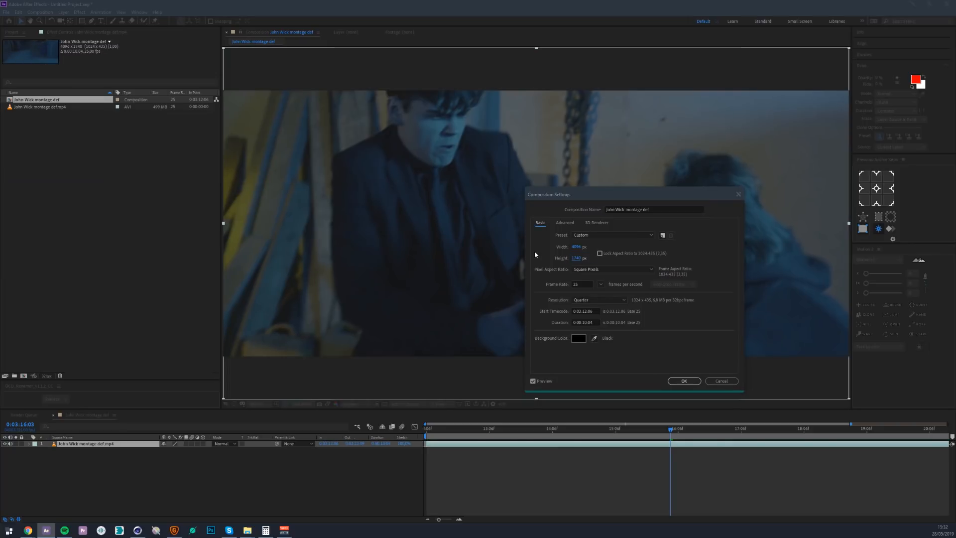
left_click(684, 381)
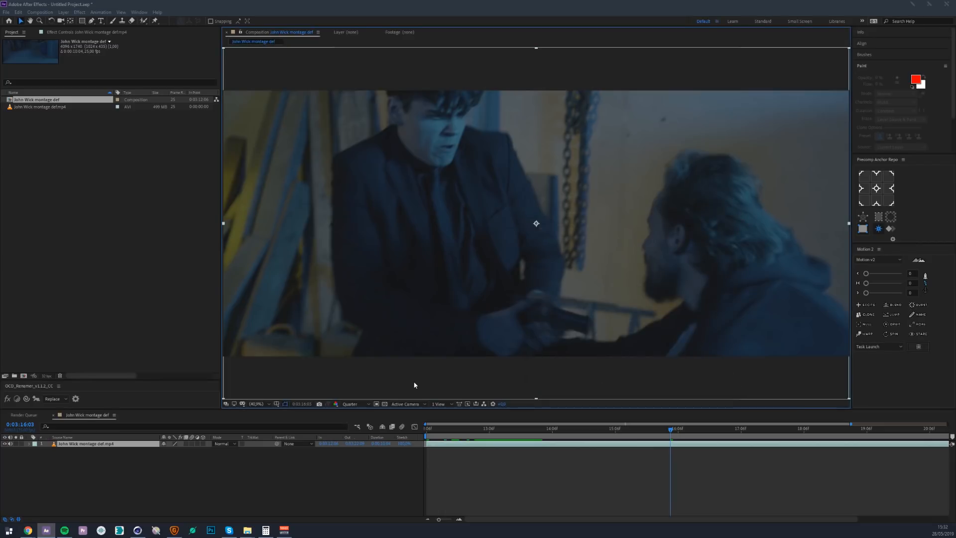
Pre-compose the footage layer as COMP_MUZZLEFLASH, moving all attributes into the new composition.
left_click_drag(59, 479, 87, 431)
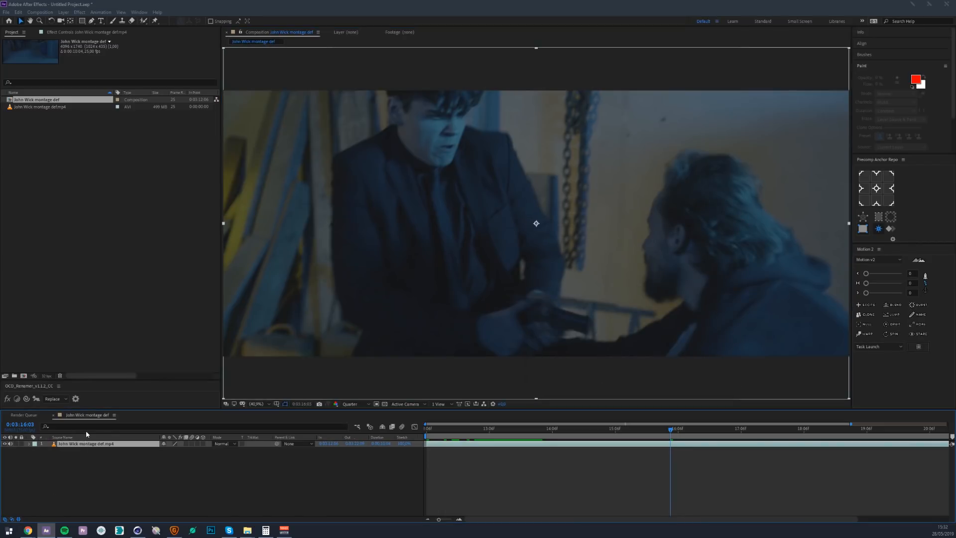
key("ctrl+shift+c")
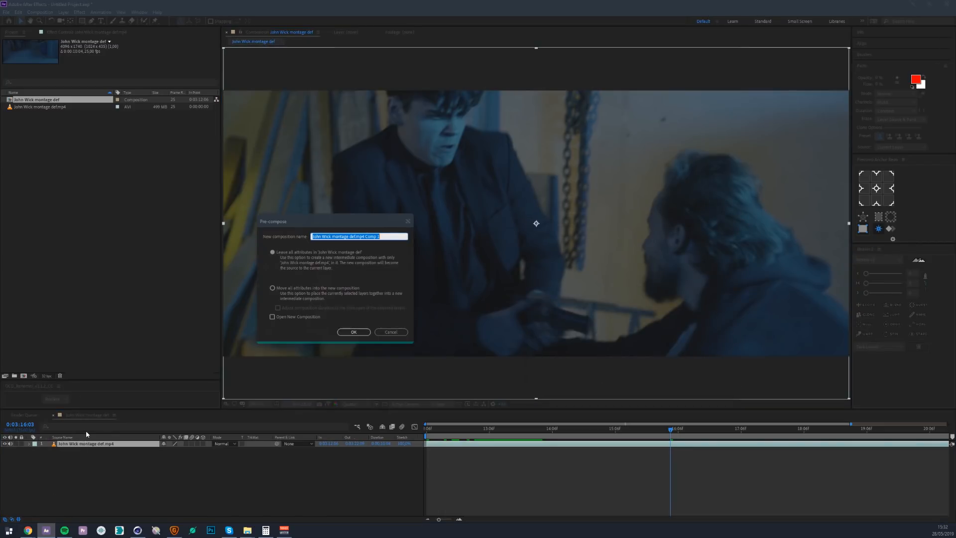
left_click(282, 289)
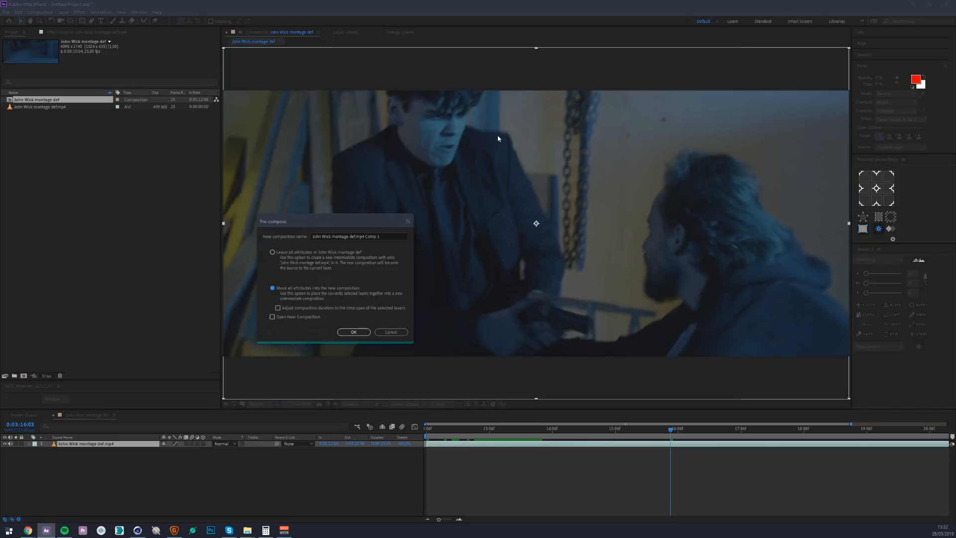
left_click(394, 234)
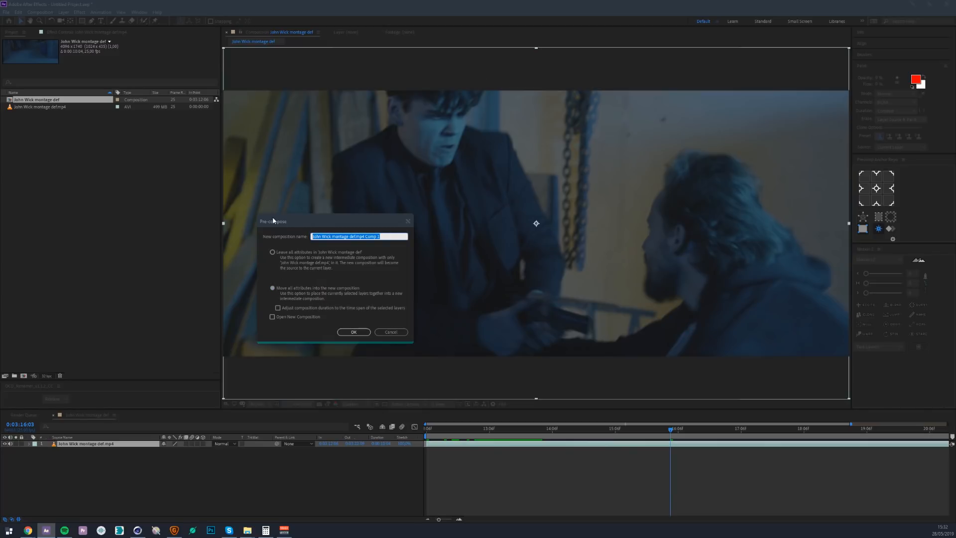
type("COMP_MUZZLEFLASH")
key("Return")
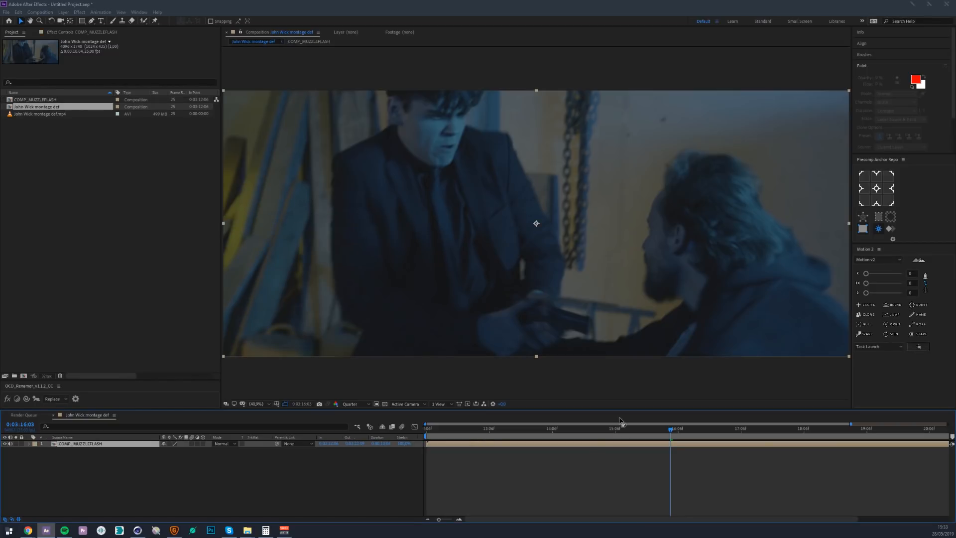
Mark the gunshot frames with composition markers, starting at 0:03:16:03, and return the playhead to the first marker.
left_click_drag(670, 434, 671, 435)
key("Page_Down")
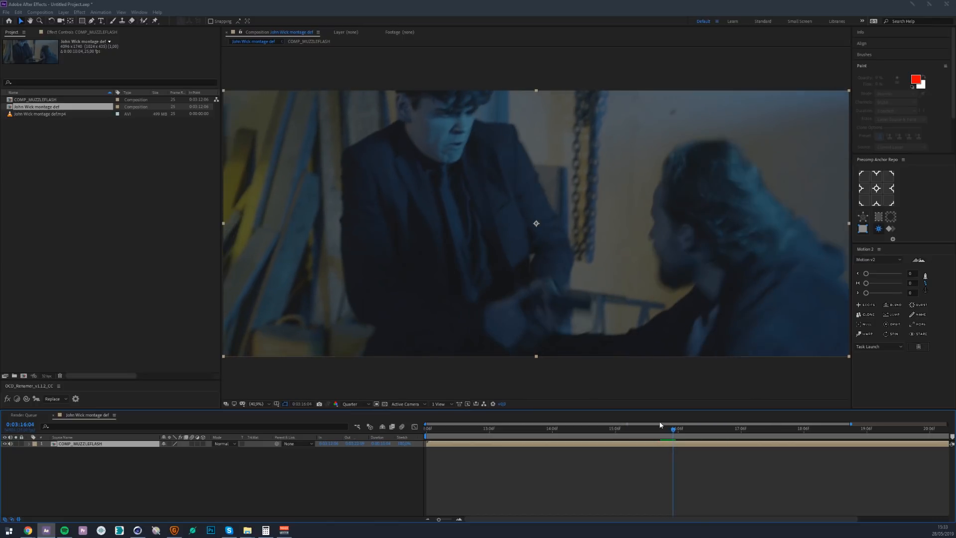
key("Page_Up")
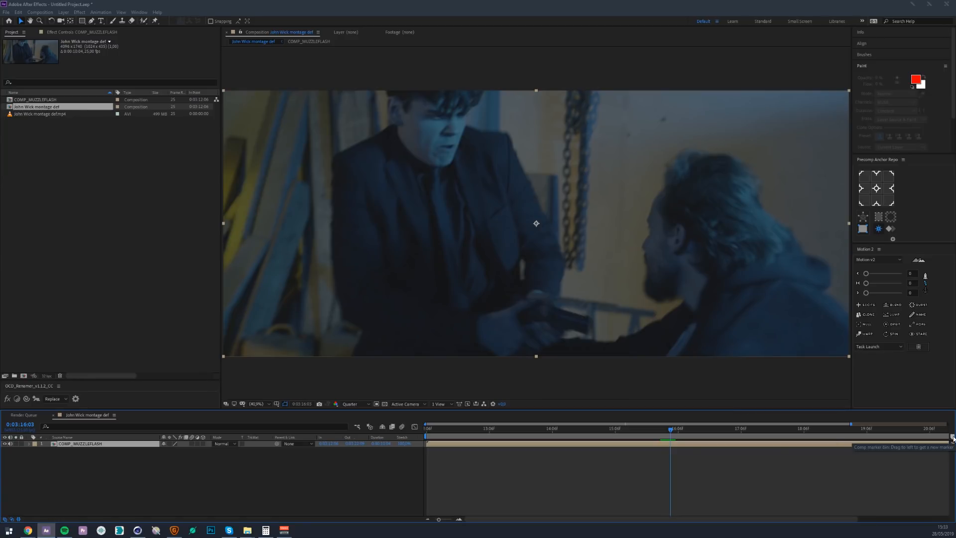
mouse_move(952, 438)
left_mouse_down()
mouse_move(635, 438)
mouse_move(746, 426)
mouse_move(731, 422)
left_mouse_up()
key("Page_Down")
key("Page_Up")
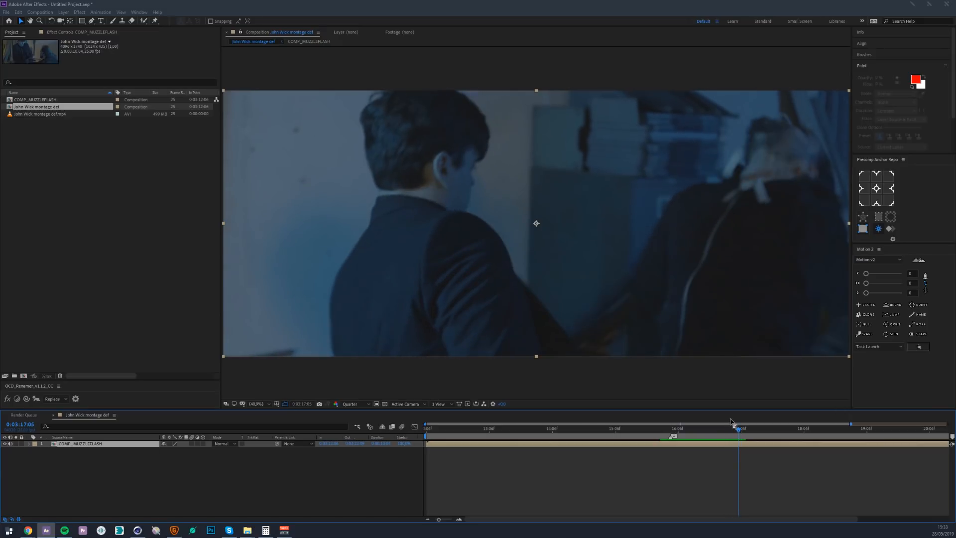
left_click_drag(953, 437, 756, 437)
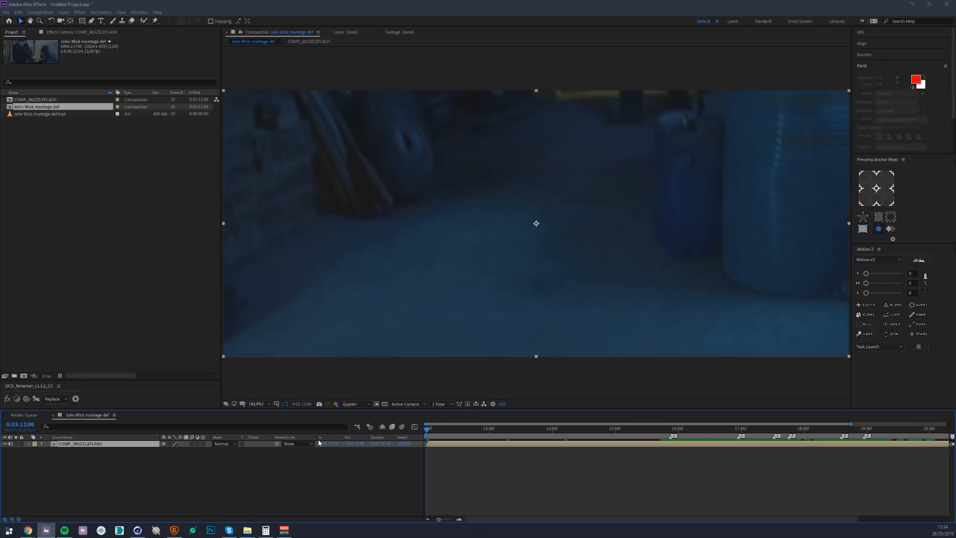
left_click_drag(427, 430, 671, 450)
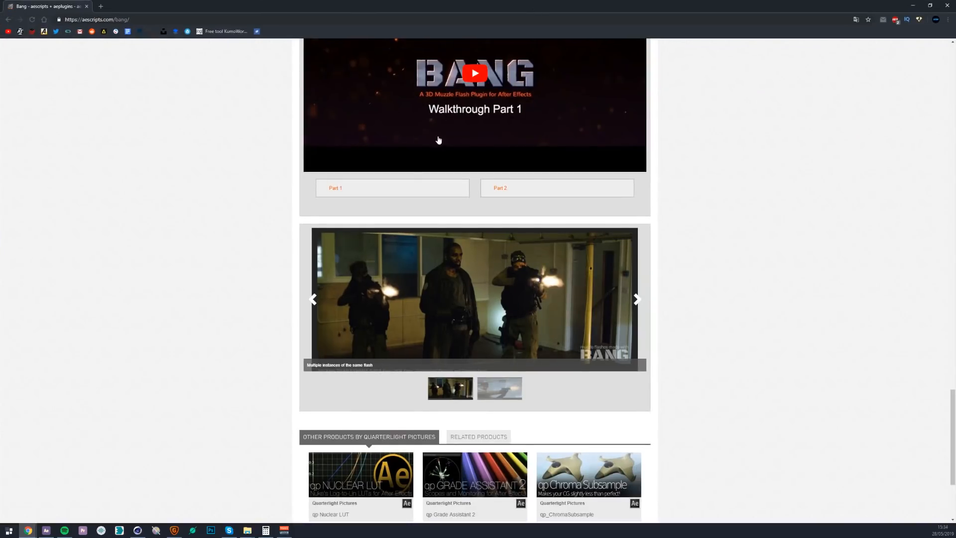
Review the Bang muzzle flash plugin's product page on aescripts and return to After Effects.
scroll(428, 169, "up", 10)
scroll(417, 204, "up", 1)
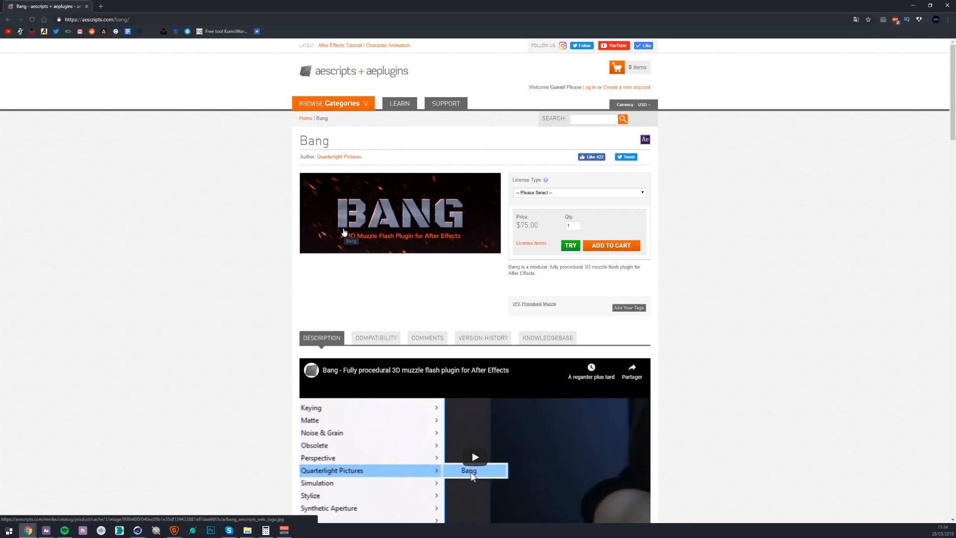
key("alt+Tab")
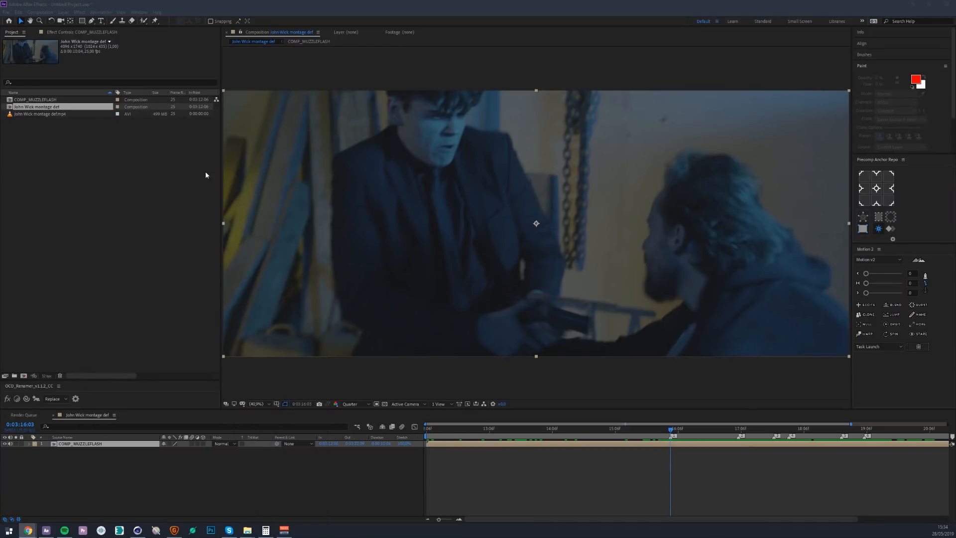
Create a new solid layer named bang above COMP_MUZZLEFLASH.
left_click(63, 13)
mouse_move(70, 18)
left_click(207, 32)
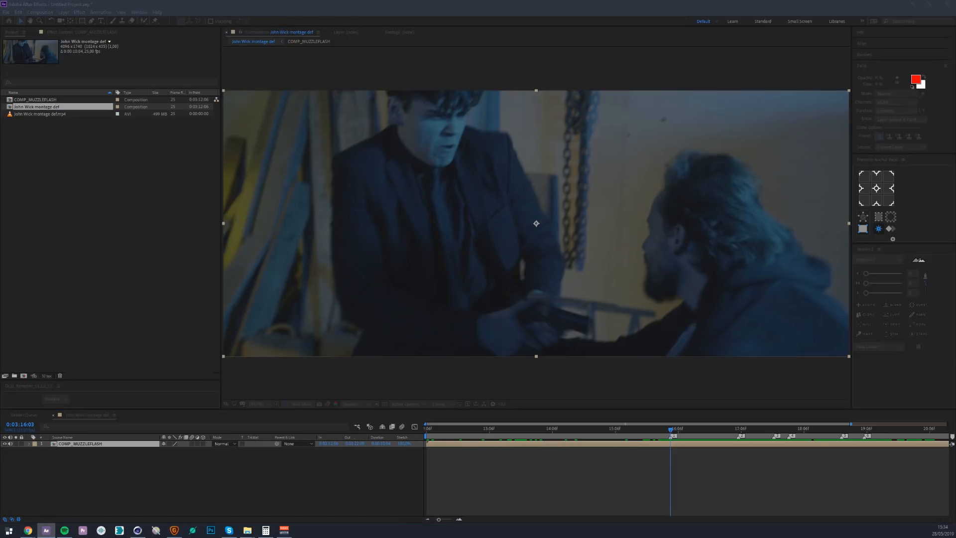
key("Return")
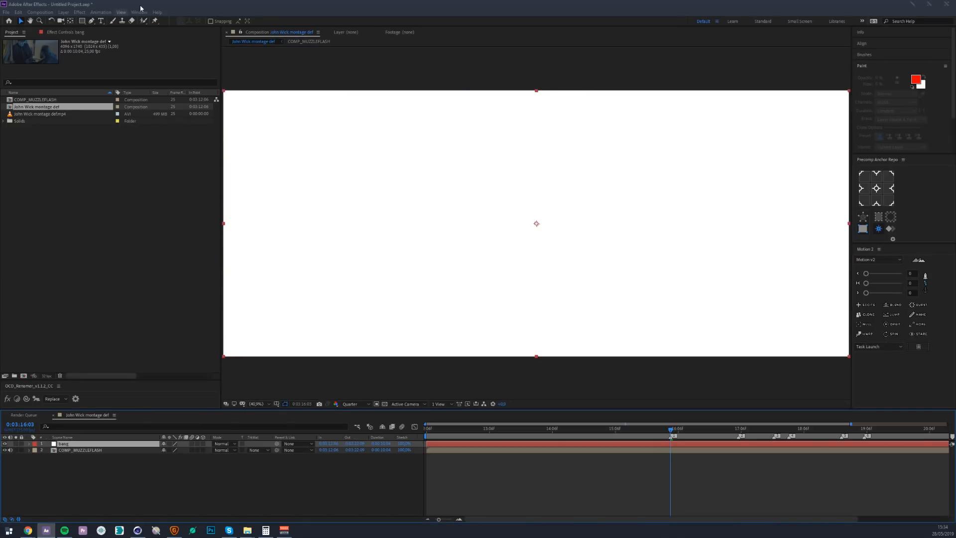
Change the bang solid's colour to black in its solid settings.
left_click(63, 13)
left_click(73, 31)
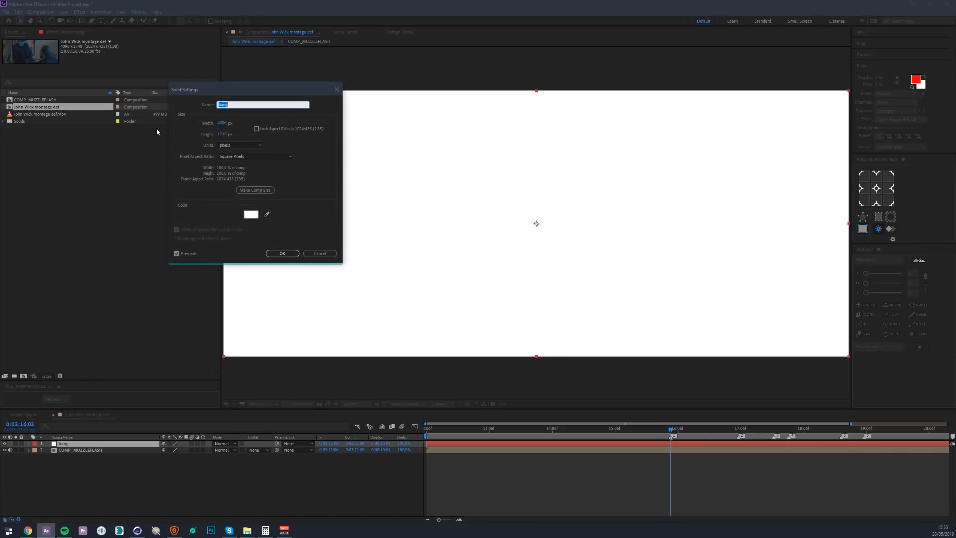
left_click(251, 214)
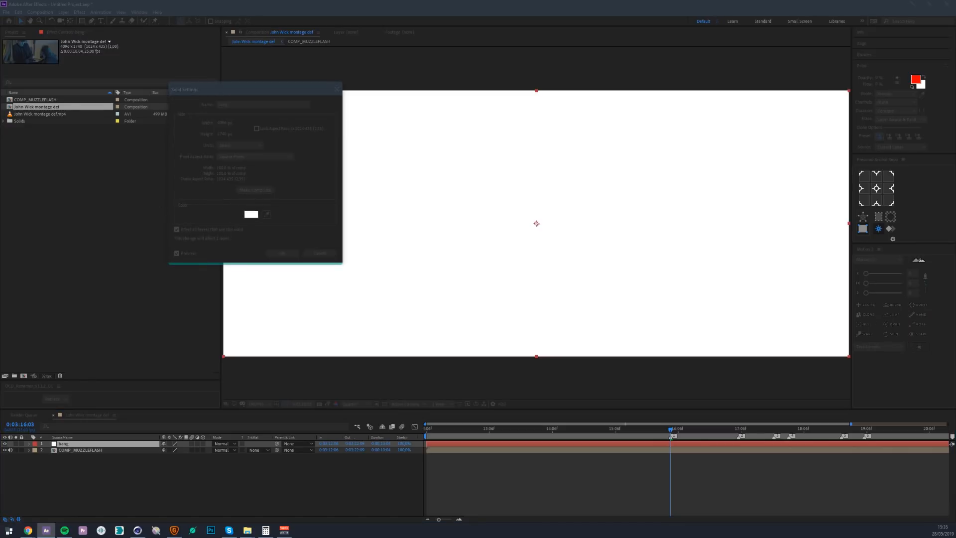
key("Return")
left_click(282, 253)
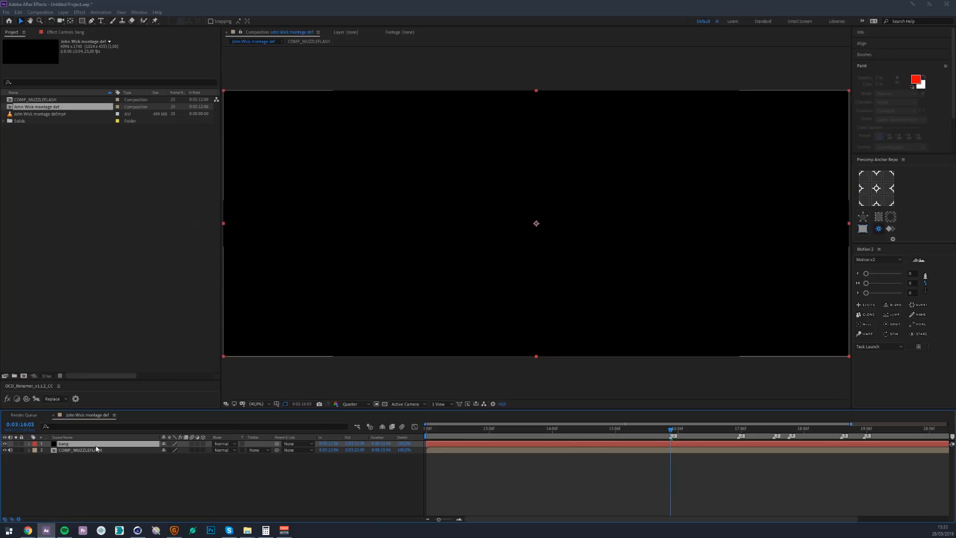
Apply the Bang effect to the bang solid.
key("ctrl+space")
type("bang")
key("Return")
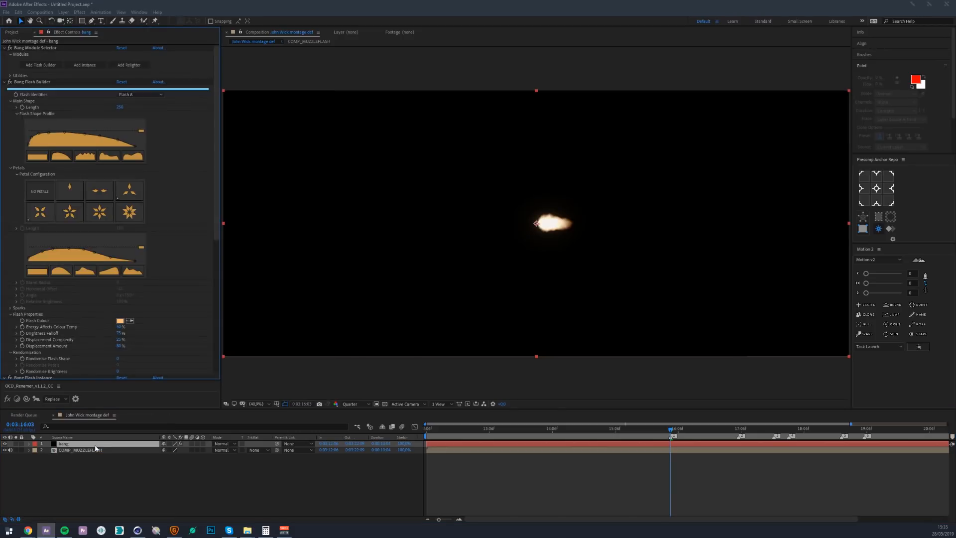
Try repositioning the muzzle flash, undo the move, and examine the Bang flash builder and flash instance settings.
left_click_drag(538, 224, 513, 212)
key("ctrl+z")
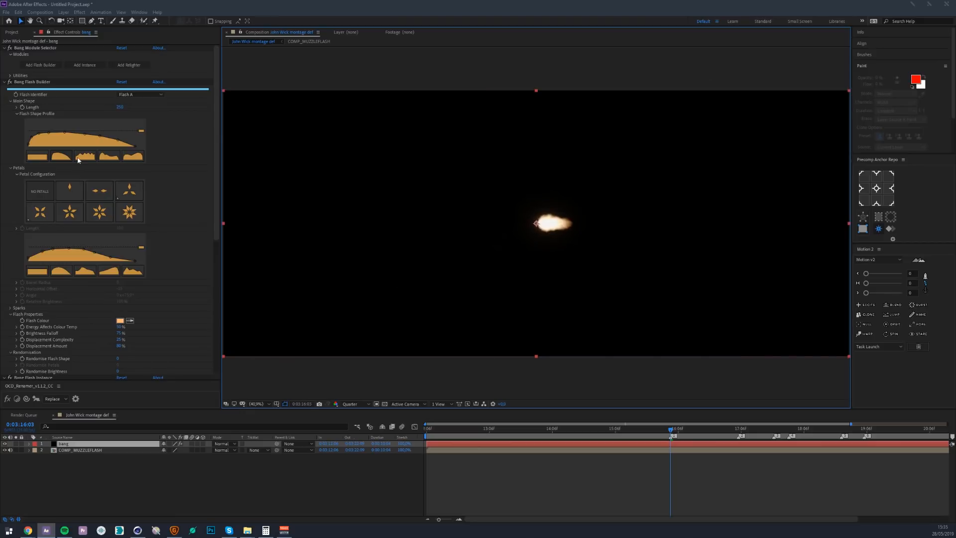
scroll(98, 271, "down", 1)
scroll(99, 177, "up", 1)
scroll(62, 163, "down", 6)
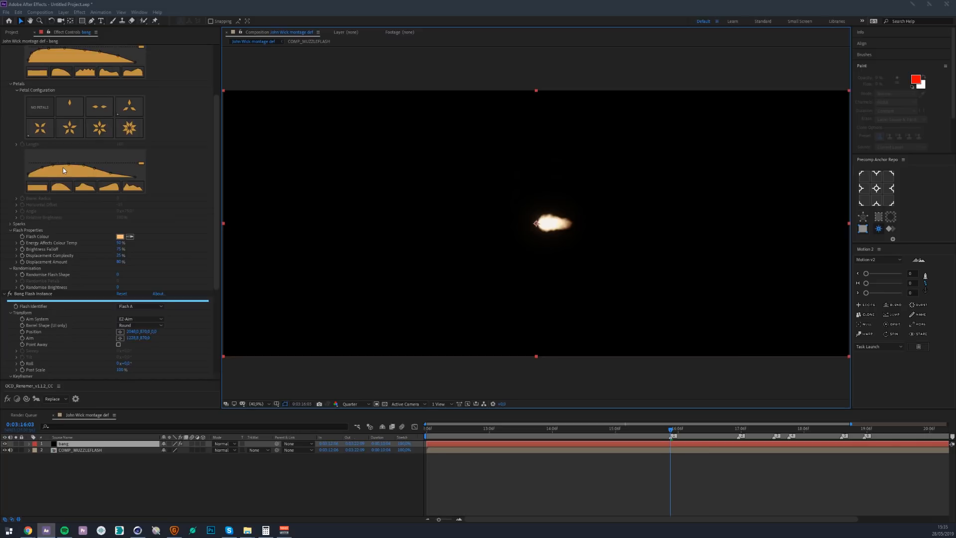
scroll(63, 167, "down", 3)
scroll(65, 173, "up", 8)
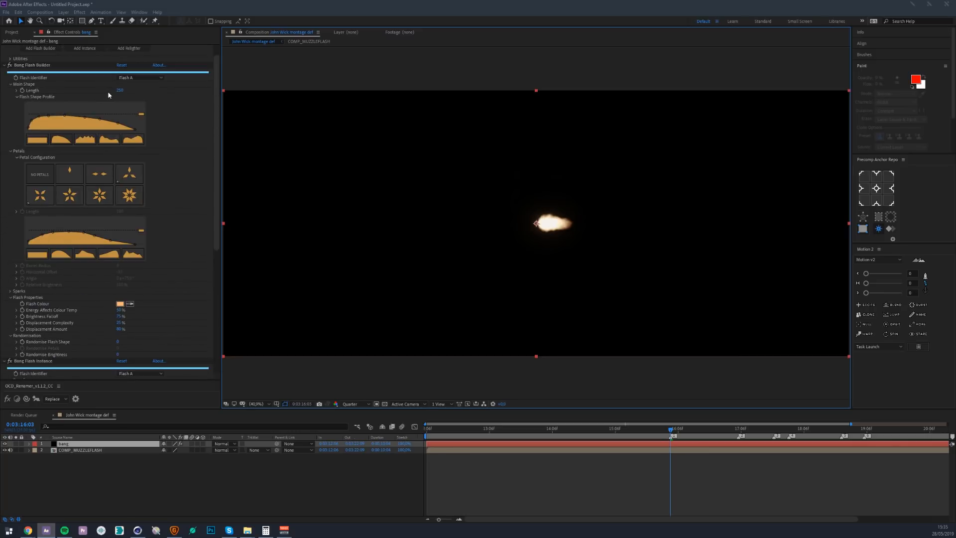
Try a shorter main flash length, undo it, and try adjusting the flash shape profile.
left_click_drag(119, 91, 101, 98)
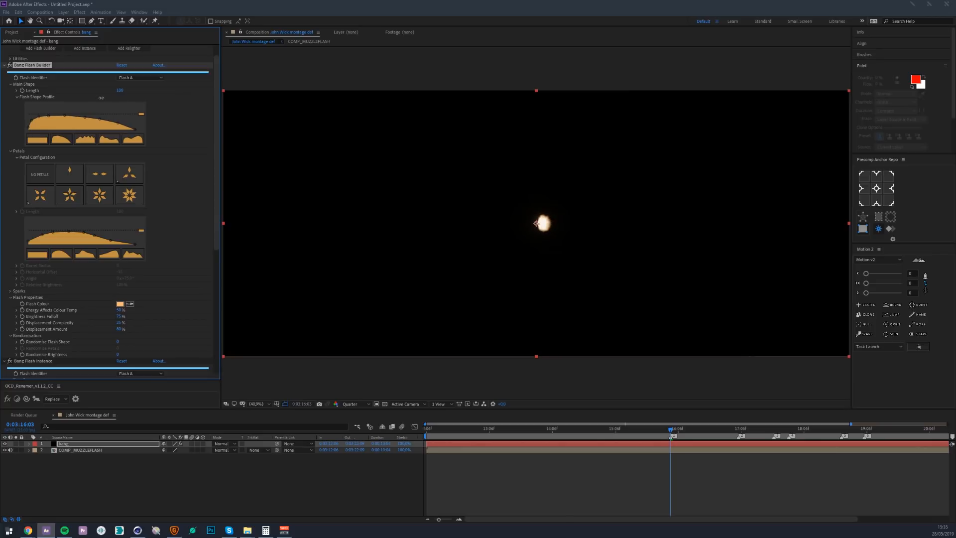
key("ctrl+z")
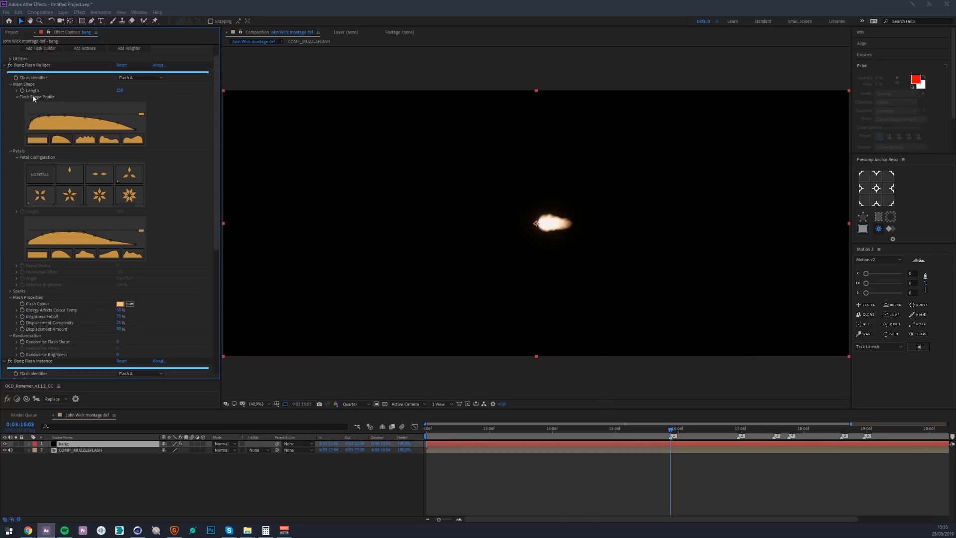
mouse_move(140, 115)
left_mouse_down()
mouse_move(139, 106)
mouse_move(136, 121)
mouse_move(134, 105)
mouse_move(129, 123)
mouse_move(126, 113)
left_mouse_up()
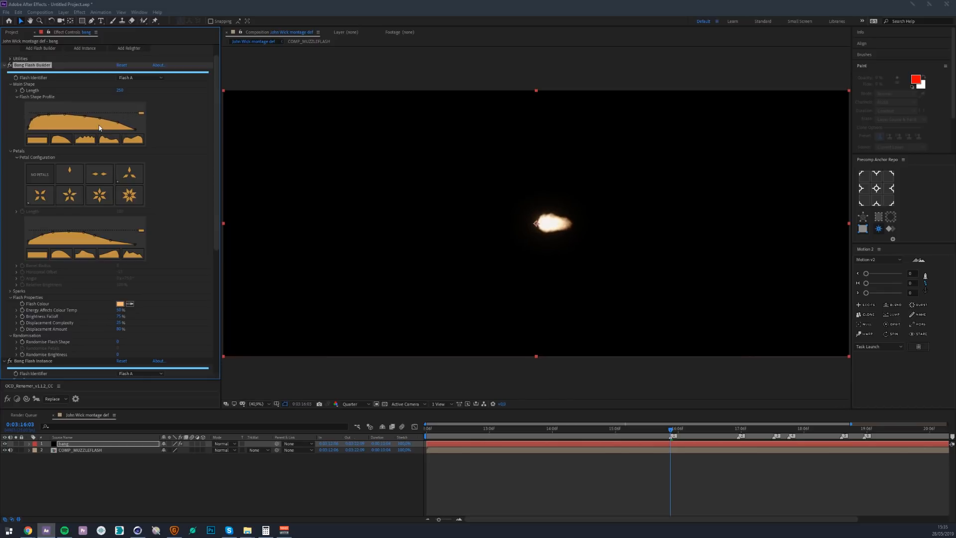
Try the preset flash shape profiles for the main flash and return to the rounded, tapering profile.
mouse_move(98, 119)
left_mouse_down()
mouse_move(94, 129)
mouse_move(96, 116)
left_mouse_up()
left_click(94, 142)
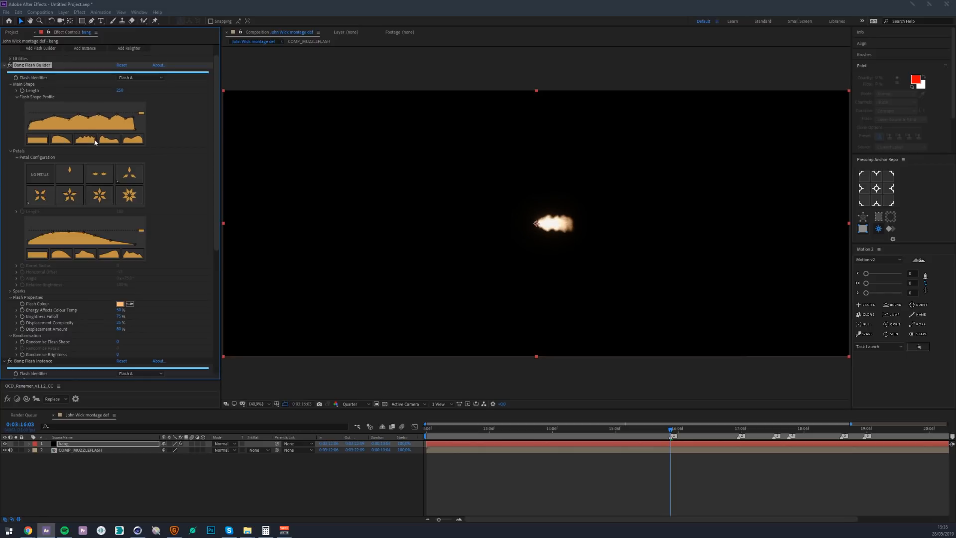
left_click(111, 142)
left_click(141, 142)
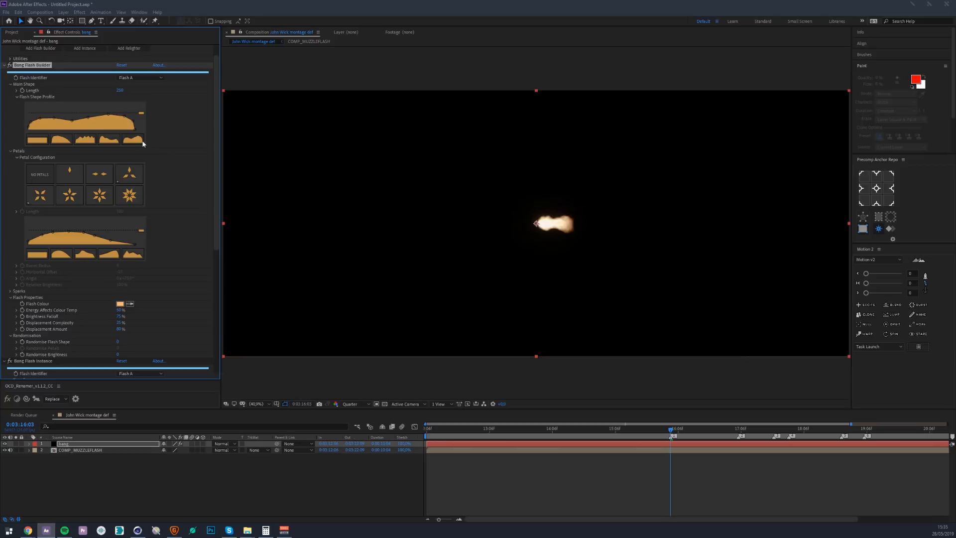
left_click(62, 140)
left_click(76, 143)
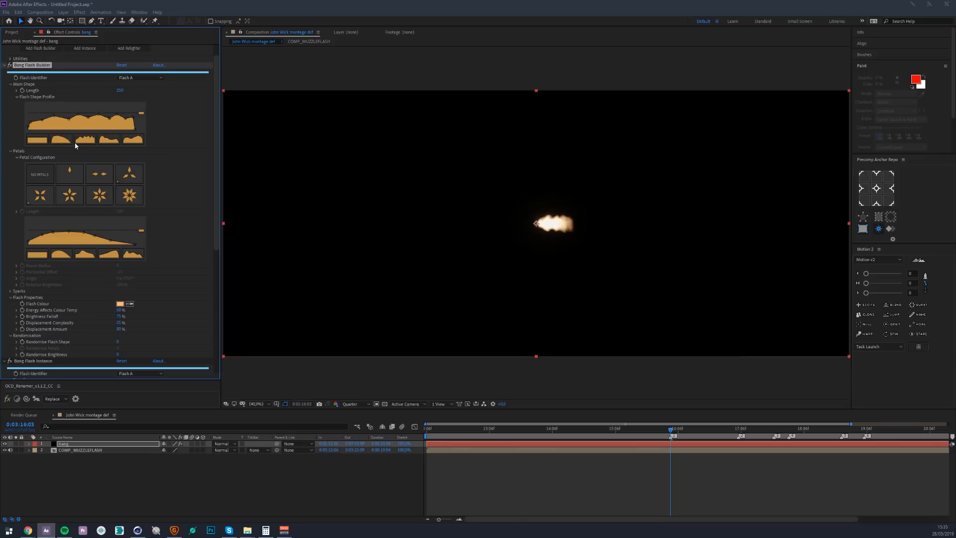
left_click(61, 141)
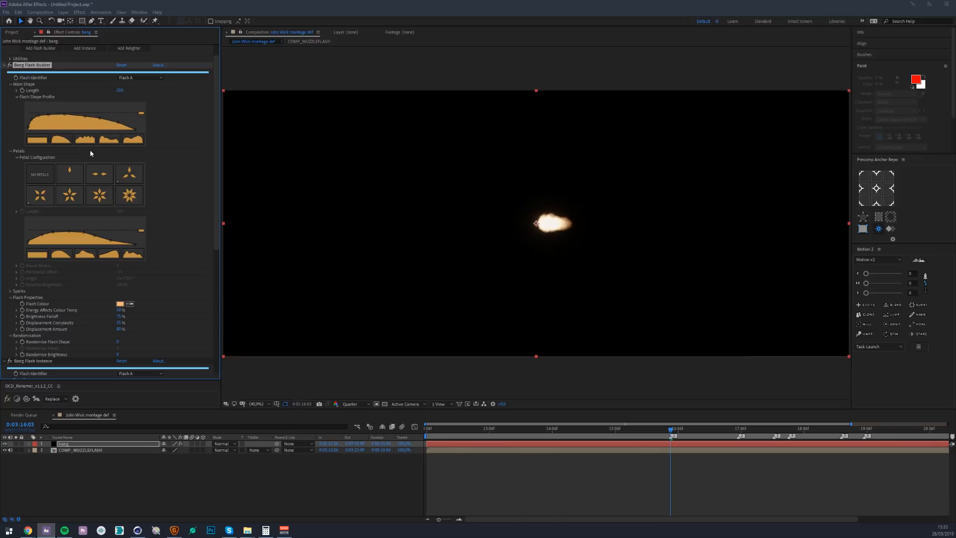
Try the different petal configurations on the muzzle flash and set it back to no petals.
scroll(64, 161, "down", 1)
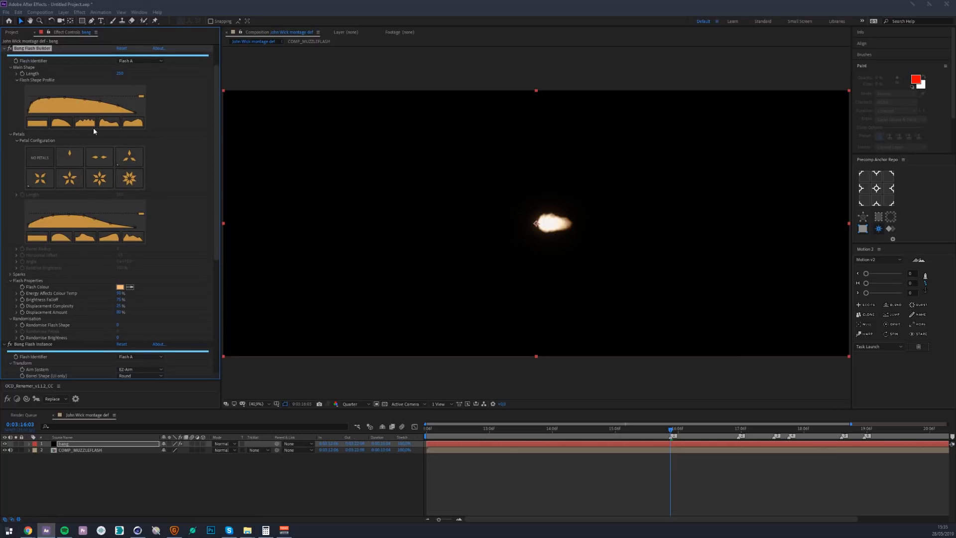
left_click(100, 157)
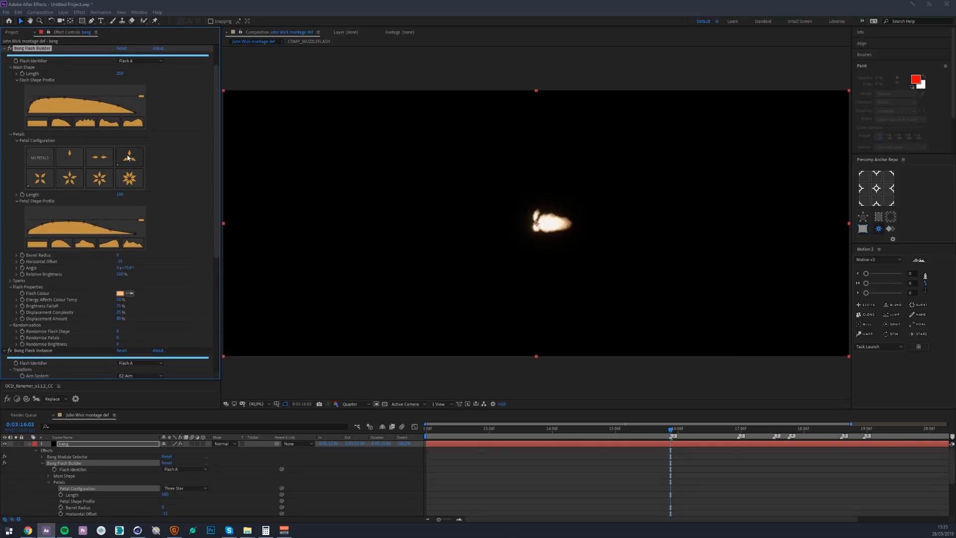
left_click(49, 173)
left_click(68, 179)
left_click(105, 181)
left_click(121, 182)
left_click(70, 180)
left_click(127, 160)
left_click(40, 160)
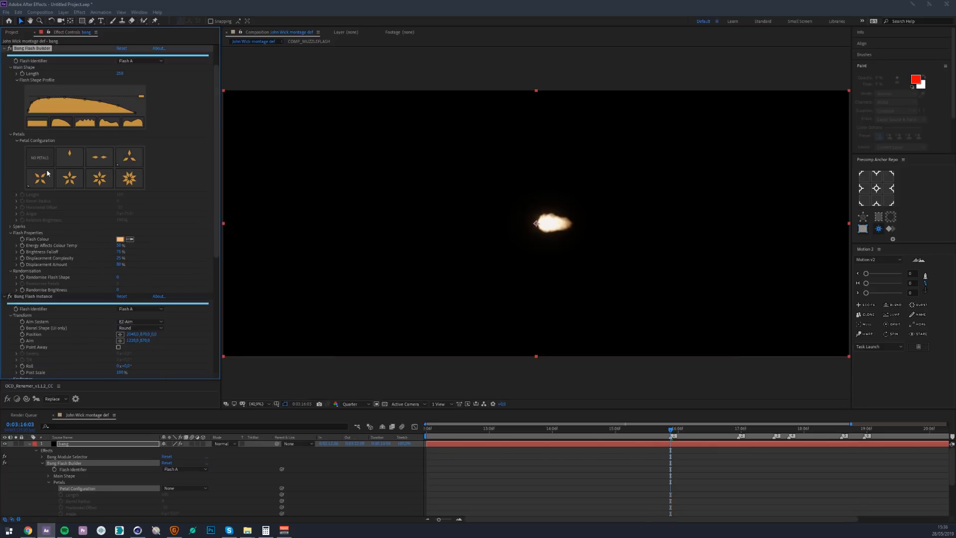
Try adding sparks to the muzzle flash and set Max Sparks back to 0.
scroll(43, 243, "down", 1)
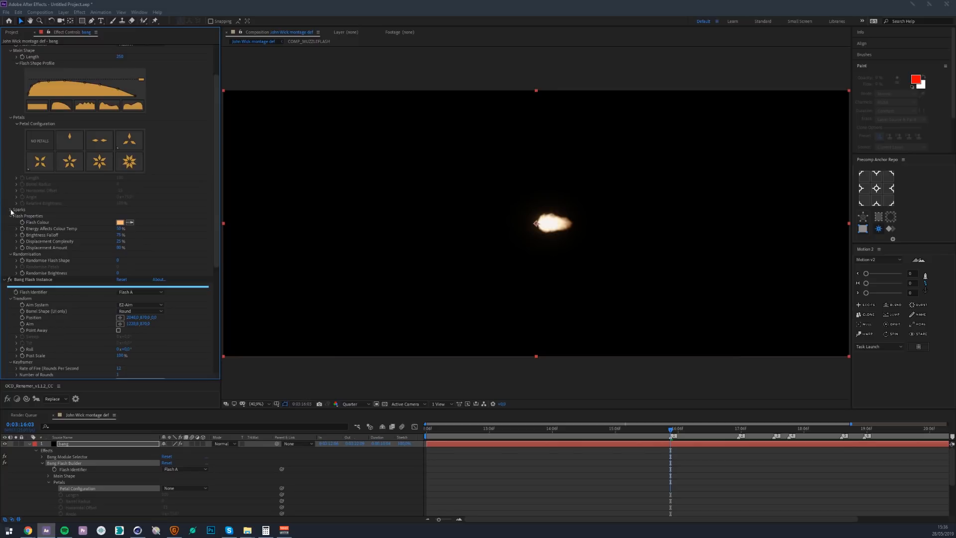
left_click(10, 209)
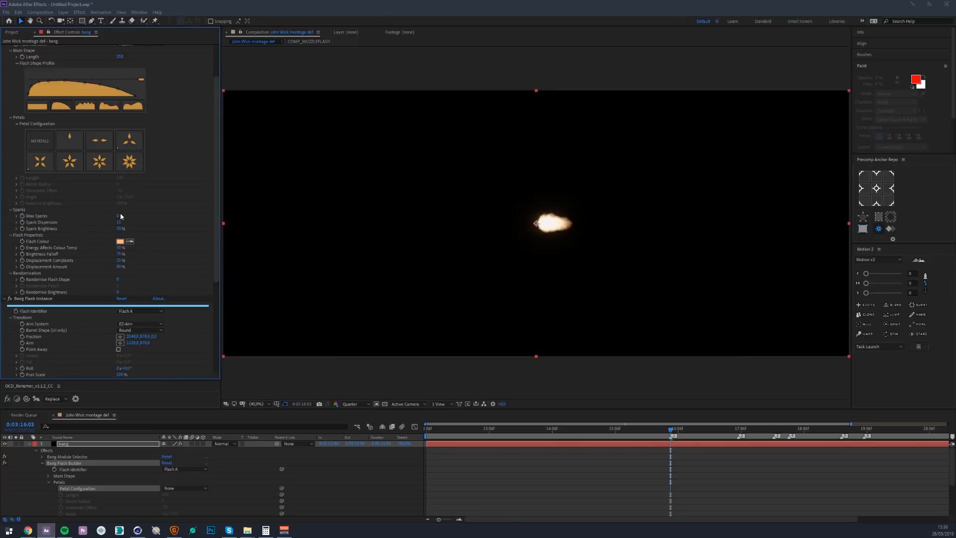
left_click_drag(121, 215, 146, 213)
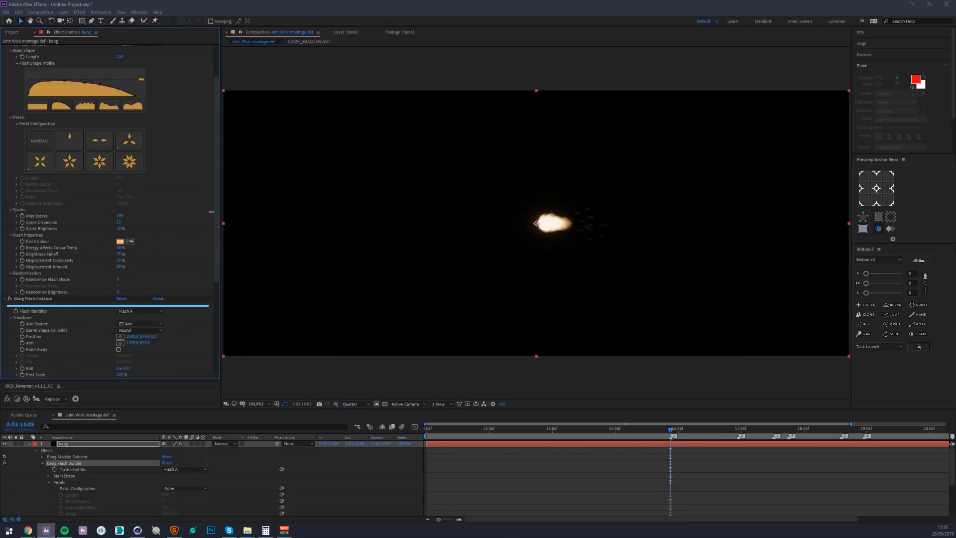
left_click_drag(168, 210, 93, 215)
Try a much darker flash colour and cancel the colour change.
scroll(56, 228, "down", 3)
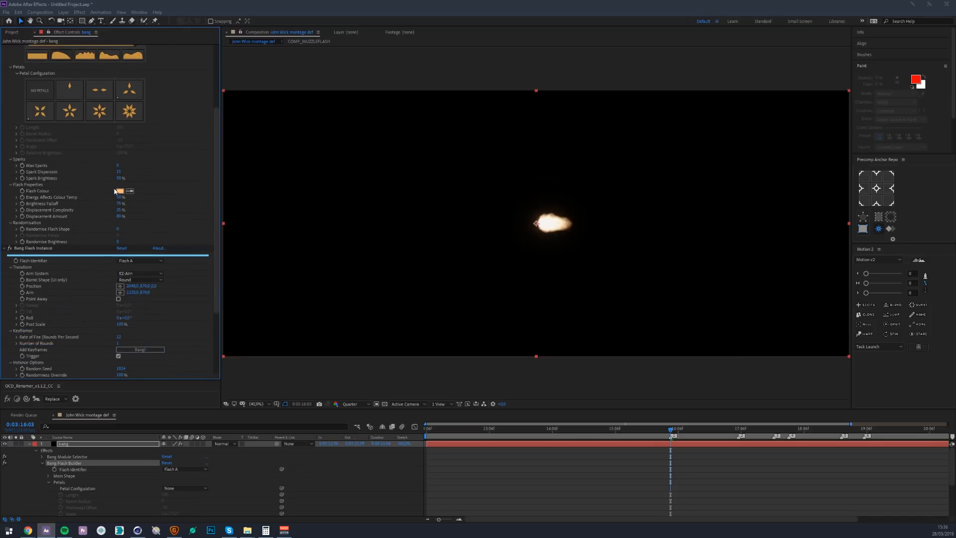
left_click(119, 190)
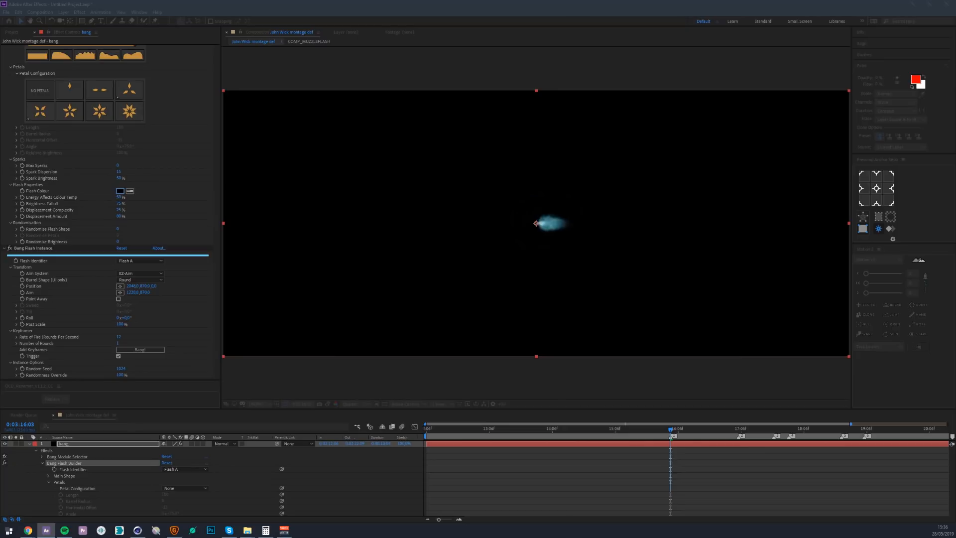
key("Escape")
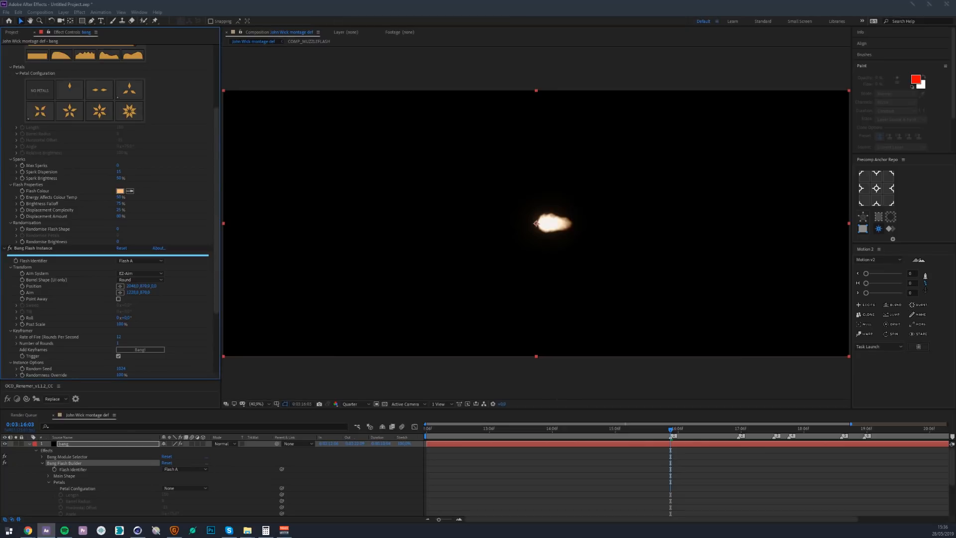
Select the Bang Flash Instance effect and examine its position and aim controls.
scroll(82, 256, "down", 1)
scroll(71, 256, "down", 1)
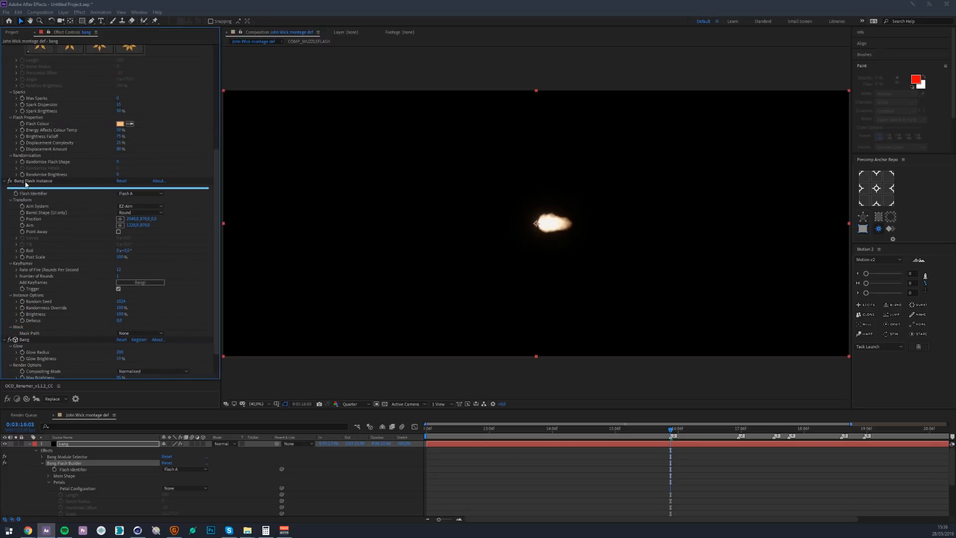
left_click(26, 182)
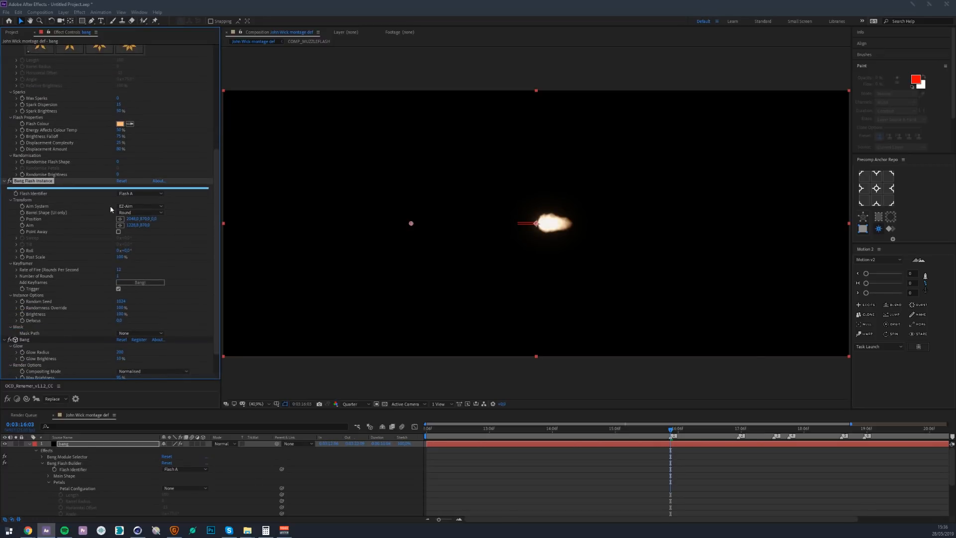
left_click(120, 219)
Collapse the bang layer's properties and set its blending mode to Screen.
left_click(28, 444)
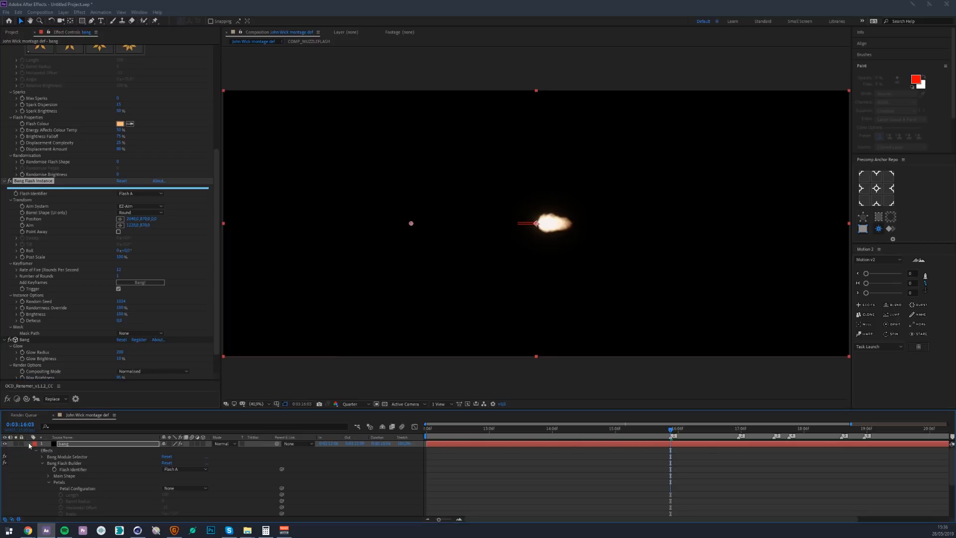
left_click(223, 444)
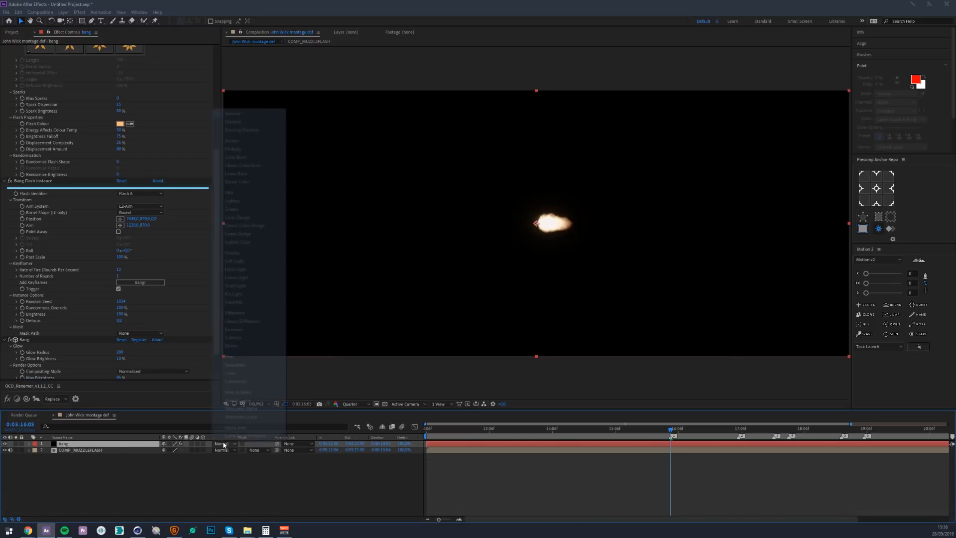
left_click(224, 213)
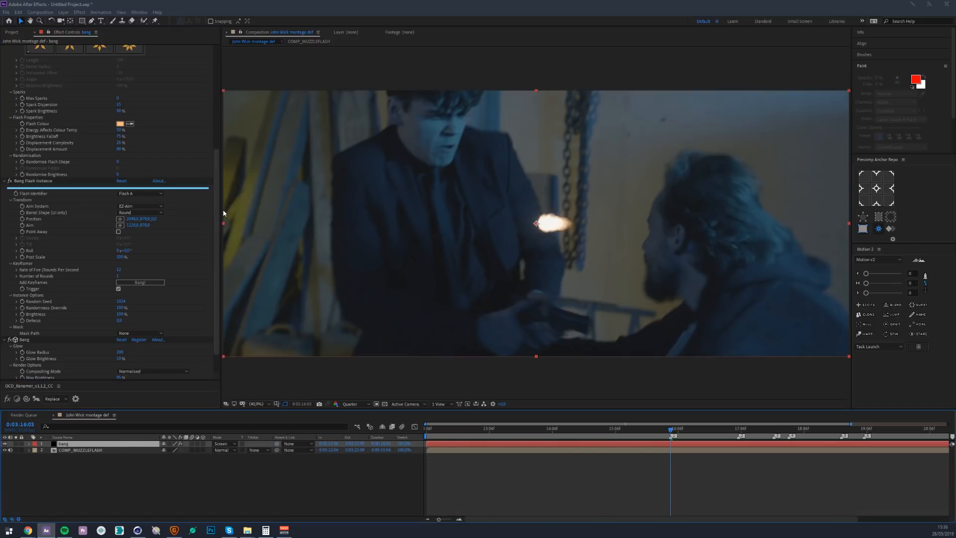
Position the muzzle flash at the tip of the gun barrel and aim it along the barrel.
scroll(540, 231, "up", 1)
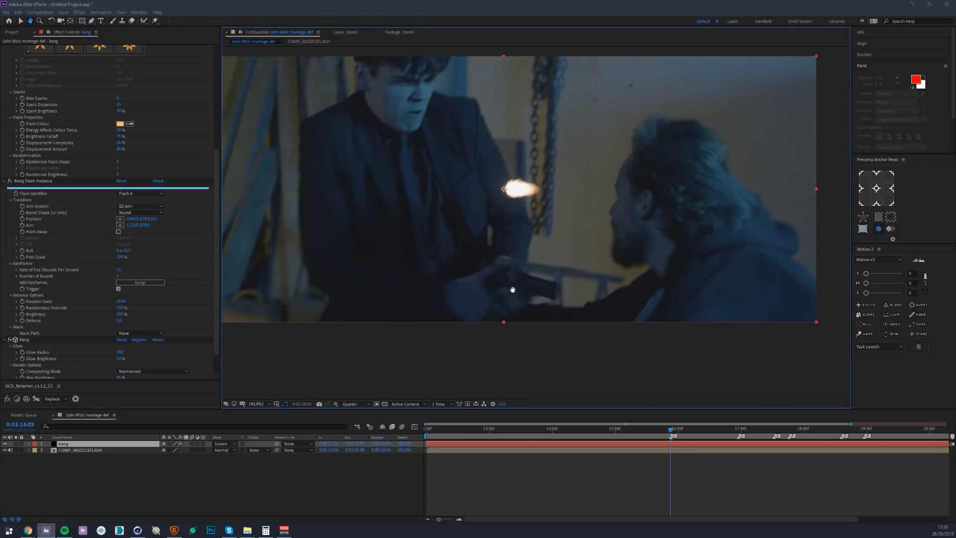
mouse_move(540, 231)
left_mouse_down()
mouse_move(516, 277)
mouse_move(498, 260)
left_mouse_up()
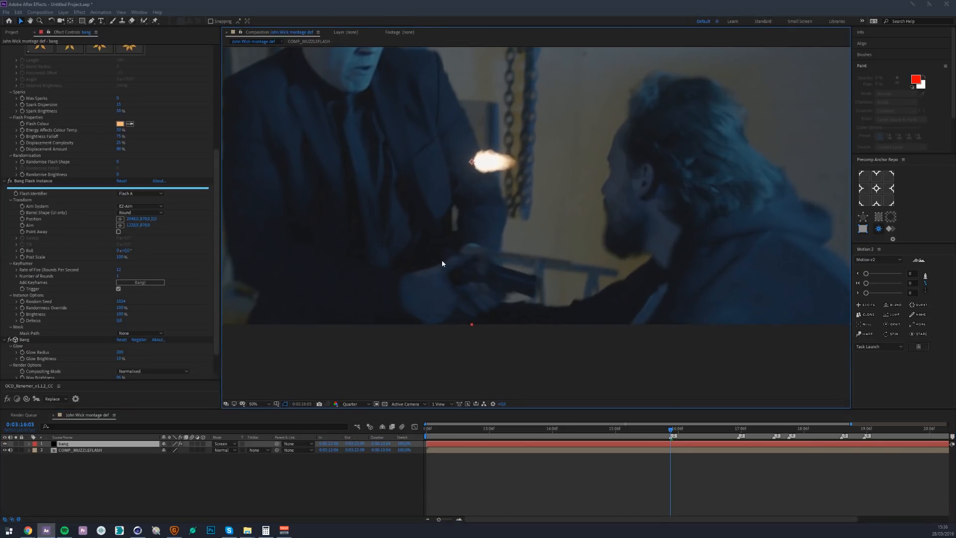
left_click(43, 181)
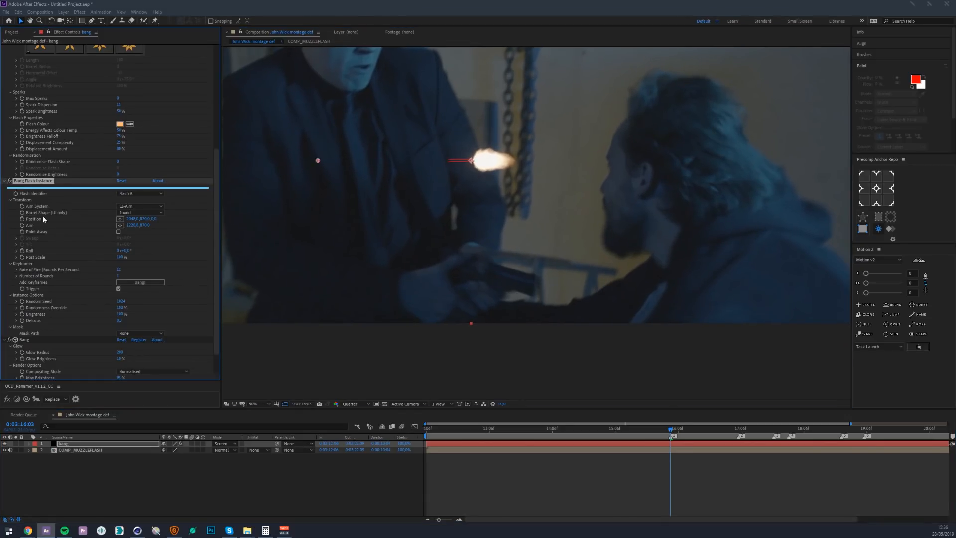
left_click(120, 219)
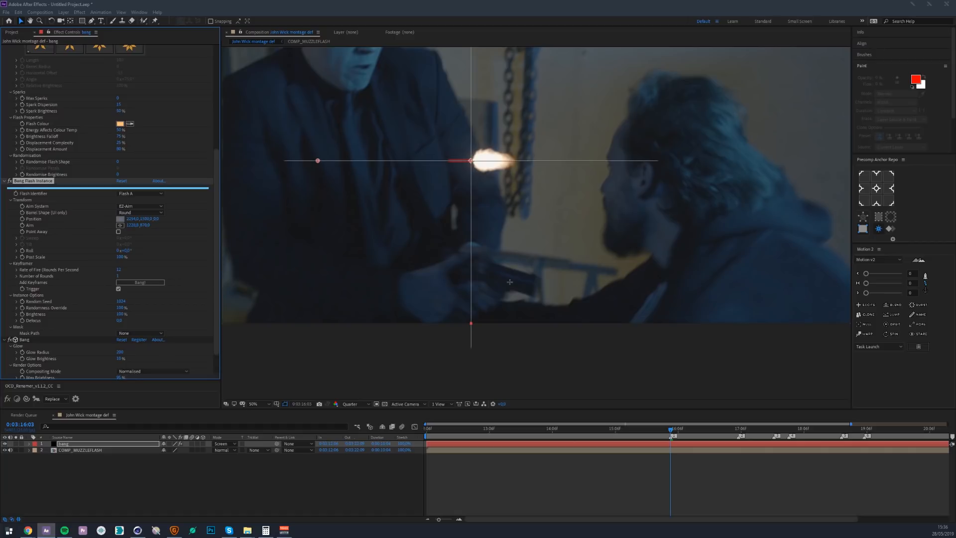
left_click(536, 284)
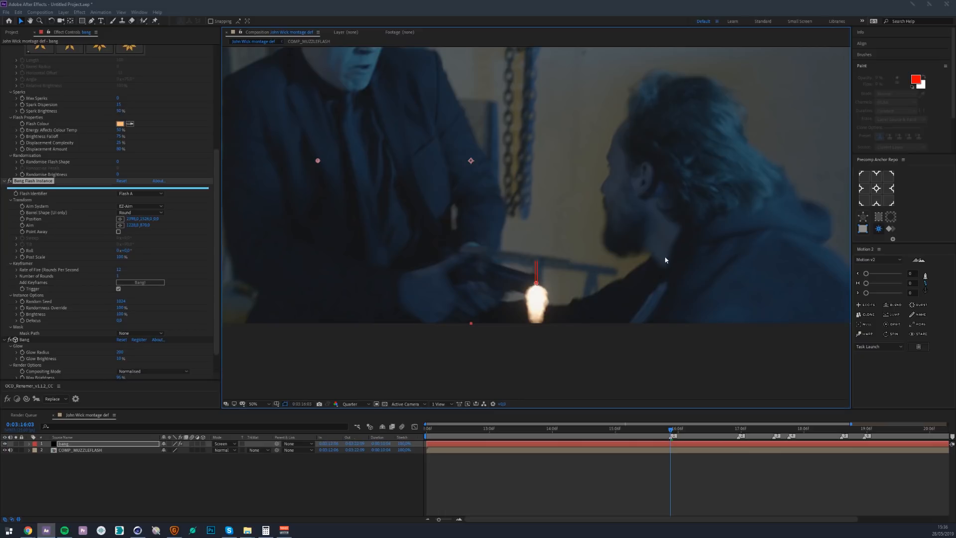
mouse_move(317, 160)
left_mouse_down()
mouse_move(305, 204)
mouse_move(363, 259)
mouse_move(352, 238)
mouse_move(502, 273)
mouse_move(437, 263)
left_mouse_up()
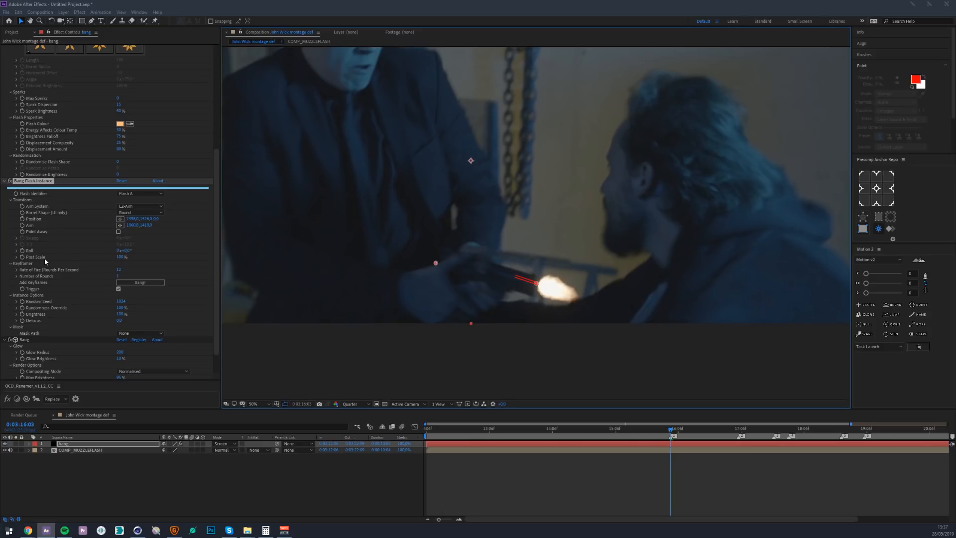
Enlarge the muzzle flash by raising the flash instance's Post Scale to about 274%.
left_click_drag(120, 257, 187, 259)
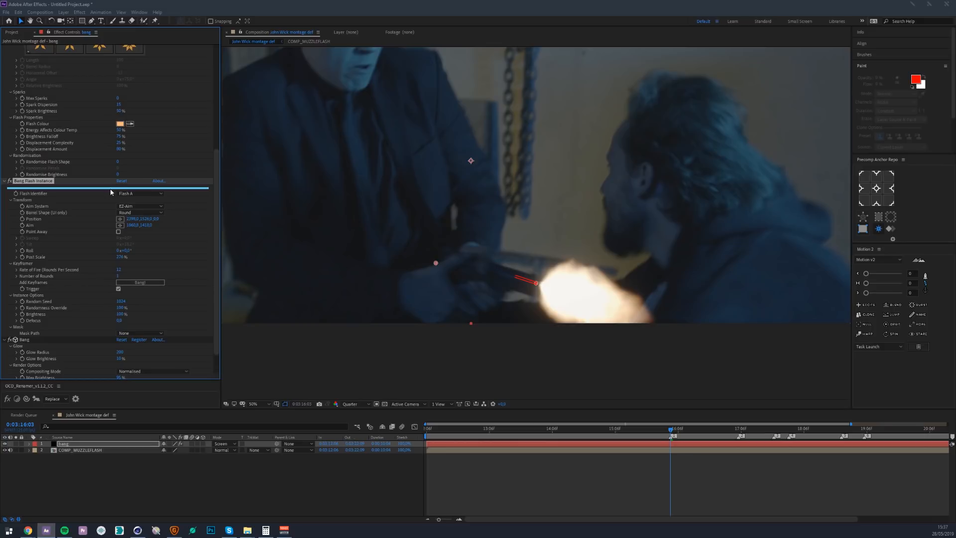
scroll(111, 192, "up", 4)
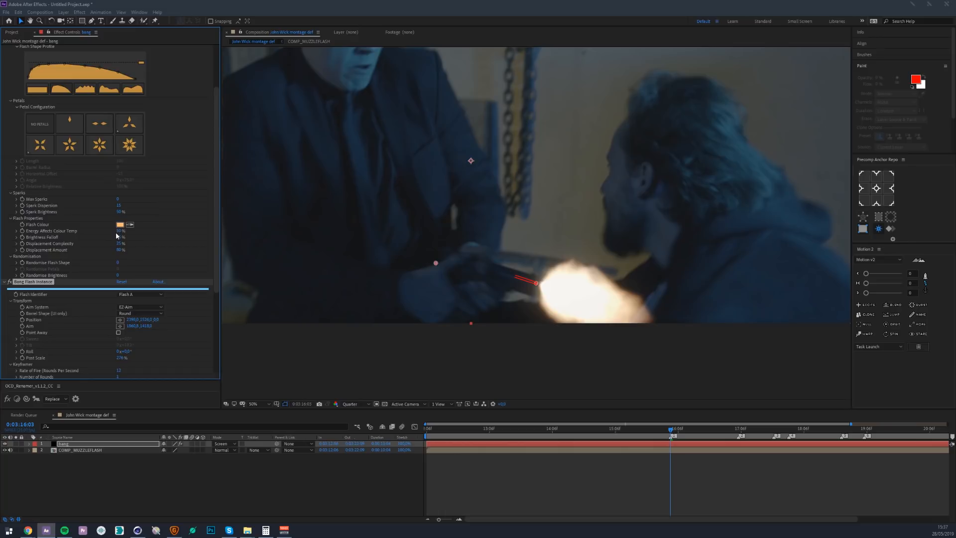
scroll(99, 253, "down", 4)
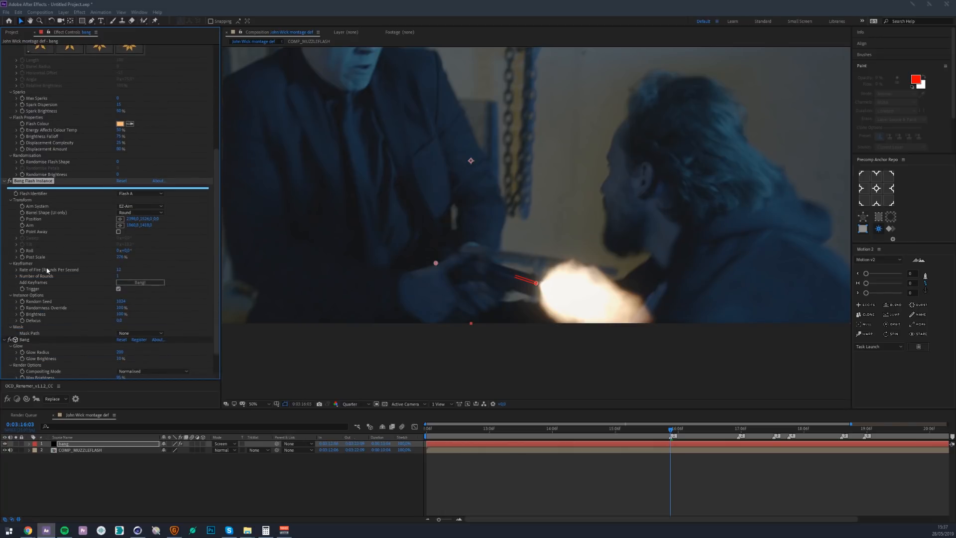
Add Bang trigger keyframes for one round at 0:03:16:03, reveal them in the timeline, and check the neighbouring frames.
scroll(48, 270, "down", 1)
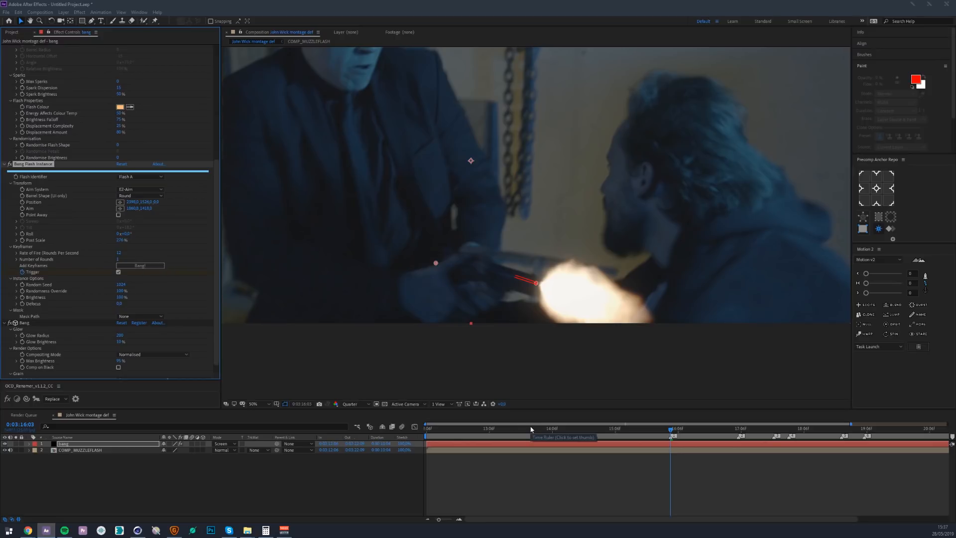
key("u")
mouse_move(439, 520)
left_mouse_down()
mouse_move(457, 518)
mouse_move(428, 517)
mouse_move(438, 518)
left_mouse_up()
key("Page_Up")
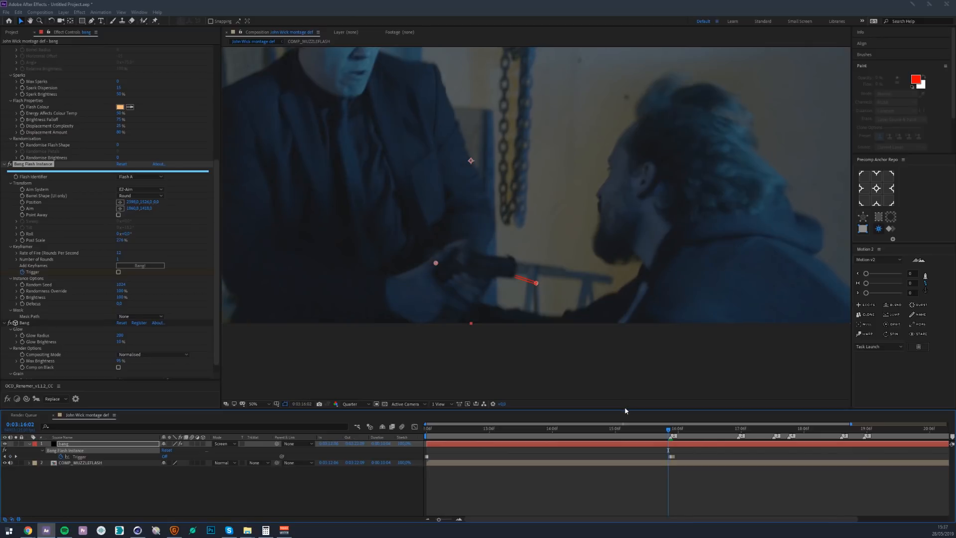
key("Page_Down")
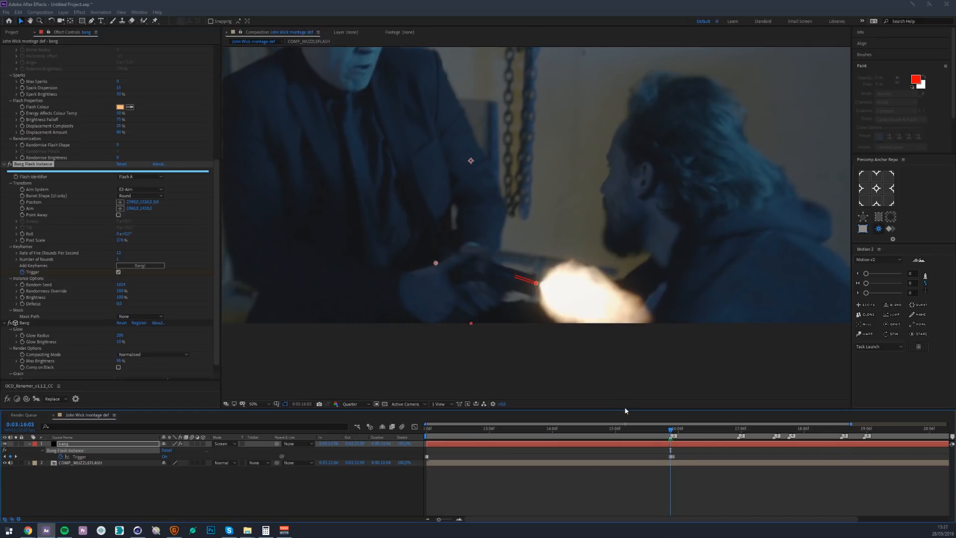
key("Page_Down")
Add trigger keyframes at the second gunshot, 0:03:17:05, and align the flash's position and aim with the gun barrel.
left_click(670, 431)
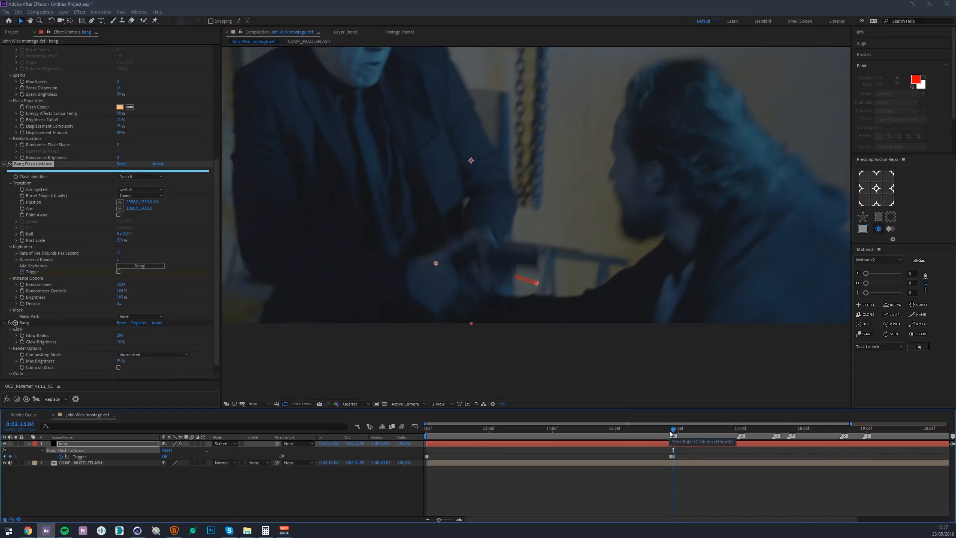
left_click_drag(671, 432, 740, 426)
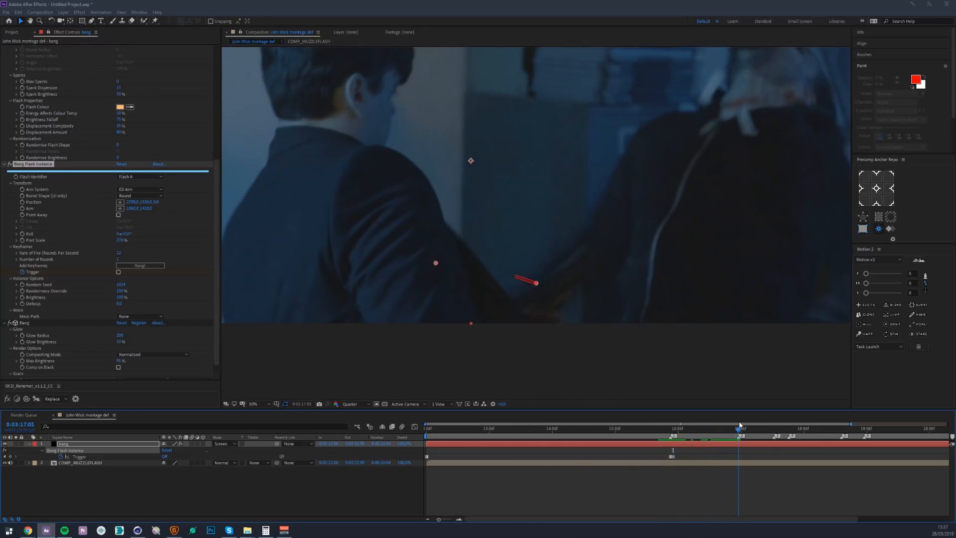
left_click(140, 265)
left_click_drag(536, 283, 583, 257)
left_click_drag(435, 262, 532, 299)
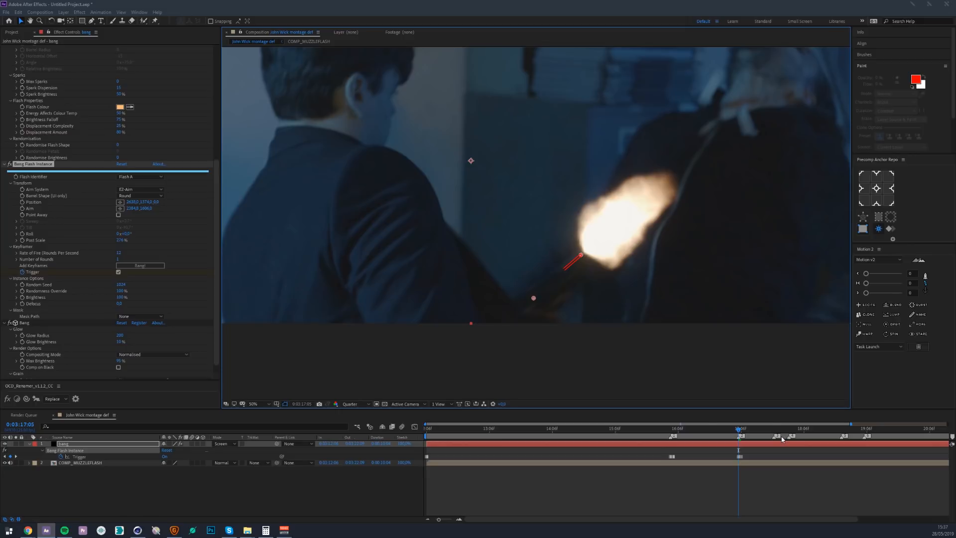
Trigger and align a muzzle flash at the third gunshot, 0:03:17:19, and recheck the flash at the first gunshot.
left_click_drag(560, 97, 511, 203)
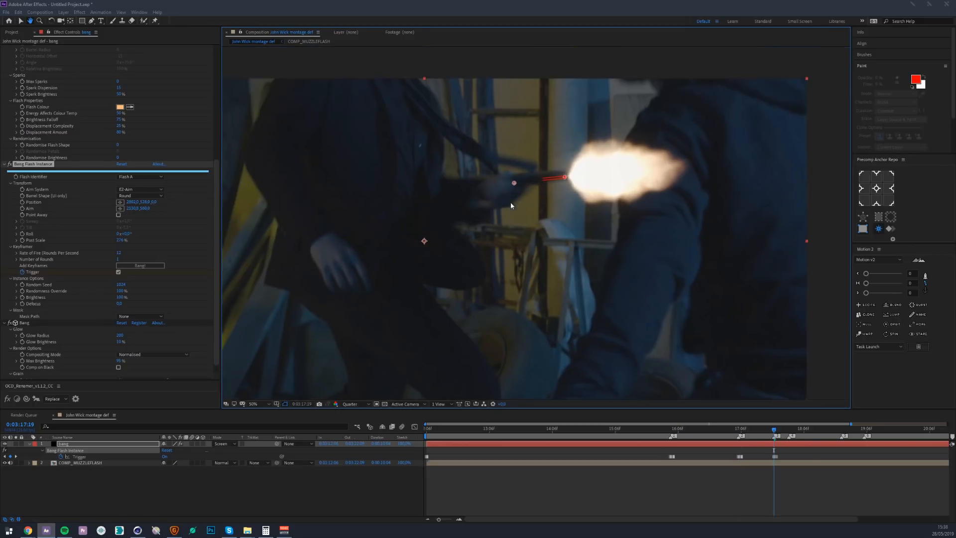
left_click_drag(736, 429, 672, 438)
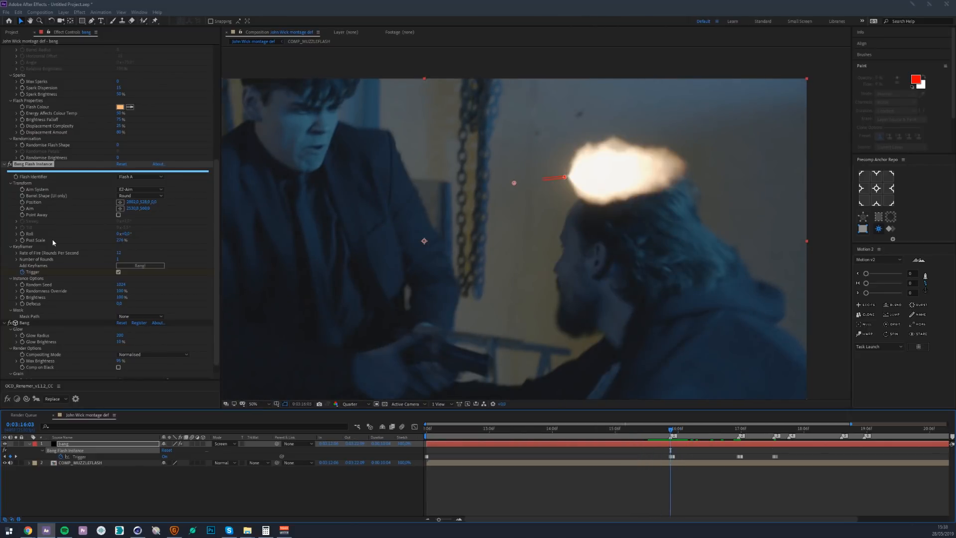
Enable keyframing for the flash instance's Position and Aim, and align the flash with the gun barrel at 0:03:16:03.
left_click(22, 202)
left_click(23, 208)
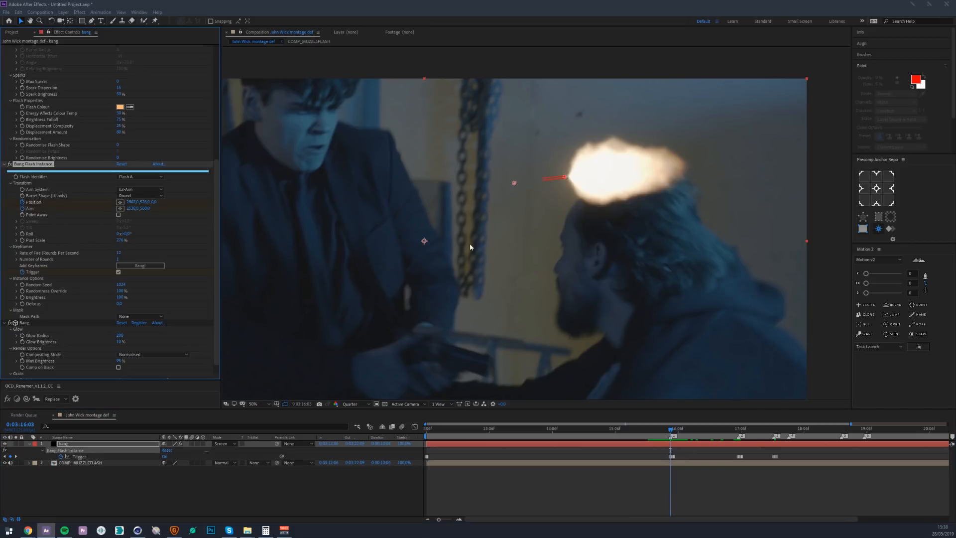
scroll(573, 179, "down", 2)
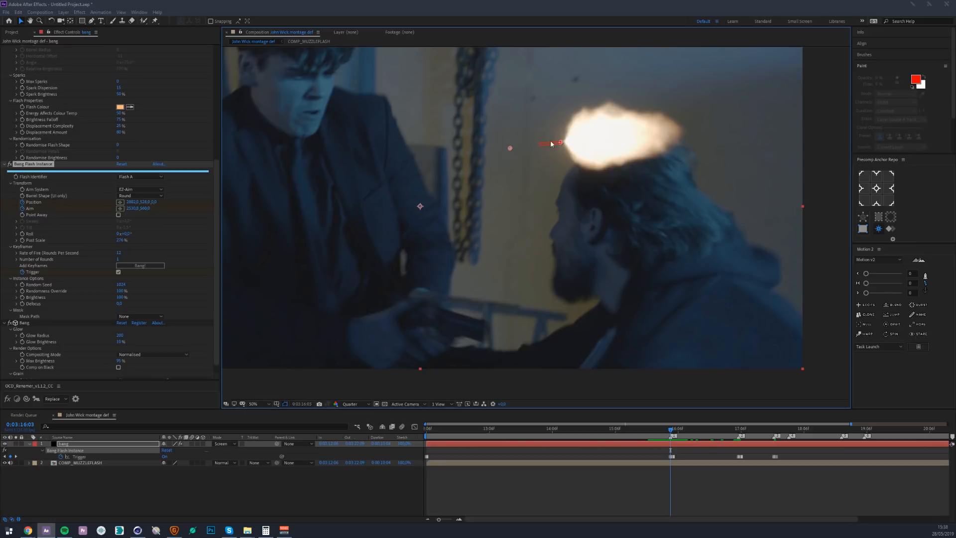
left_click_drag(560, 142, 488, 329)
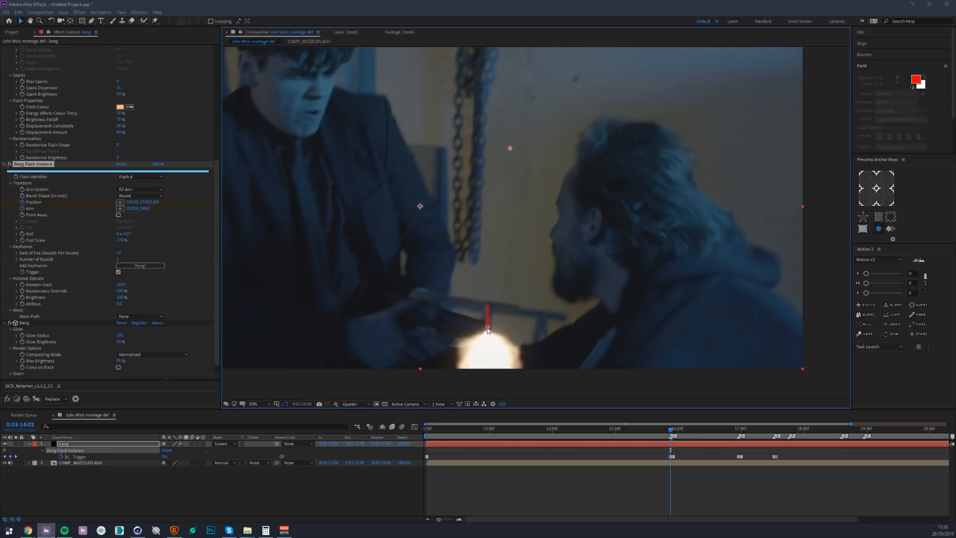
left_click_drag(511, 149, 418, 312)
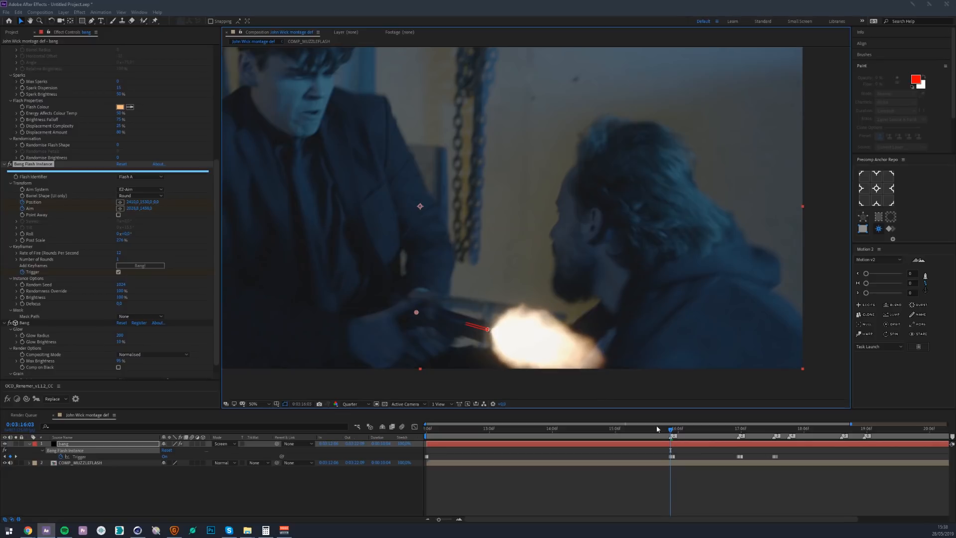
Keyframe the flash's position and aim at the second gunshot, 0:03:17:05, so it fires from the gun barrel.
left_click_drag(670, 434, 739, 427)
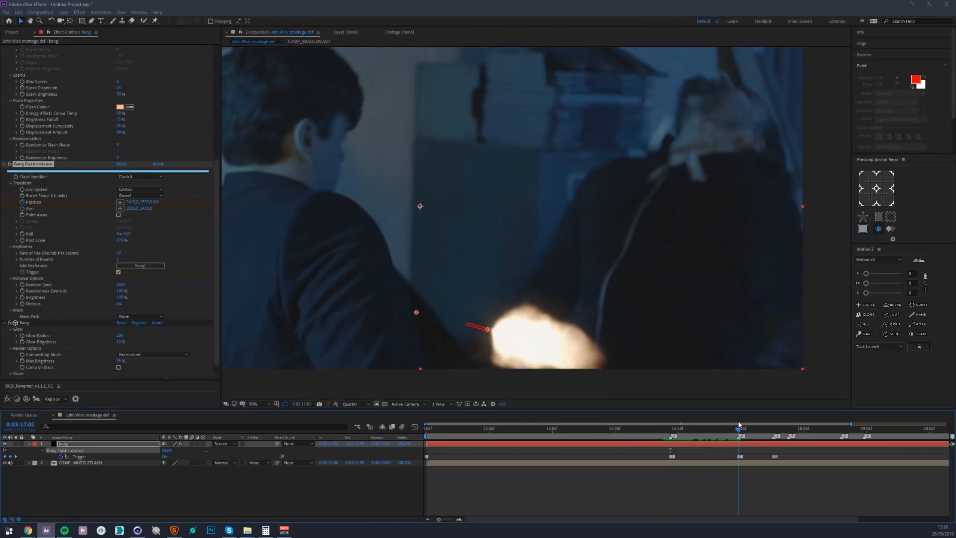
left_click(482, 329)
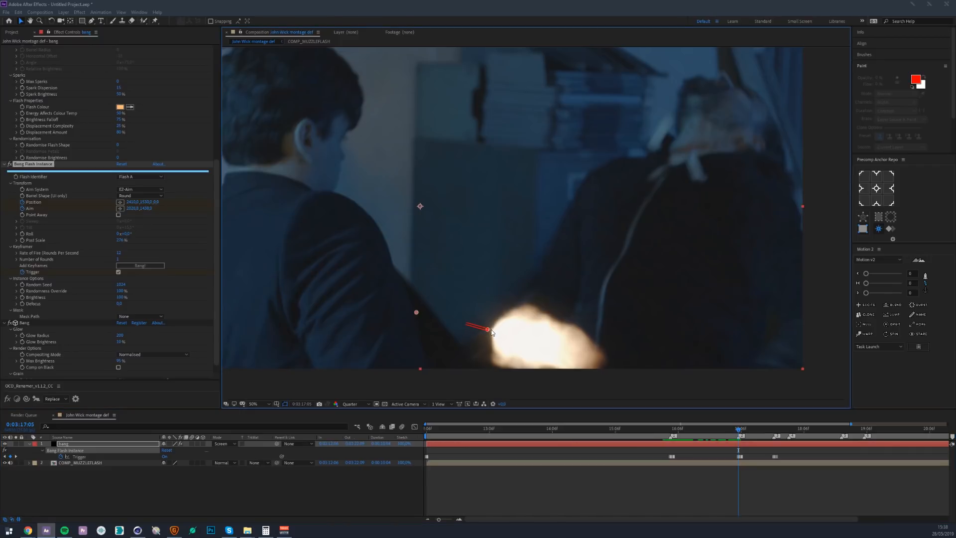
left_click_drag(491, 332, 524, 299)
left_click_drag(417, 314, 463, 348)
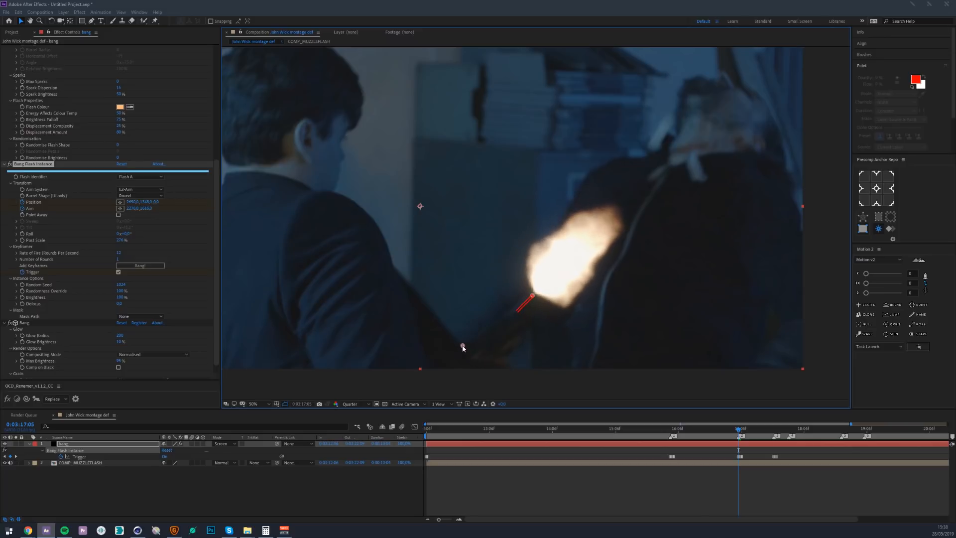
Align the flash's position and aim with the gun barrel at the third gunshot, 0:03:17:19, and at the fourth, 0:03:18:00.
left_click(774, 429)
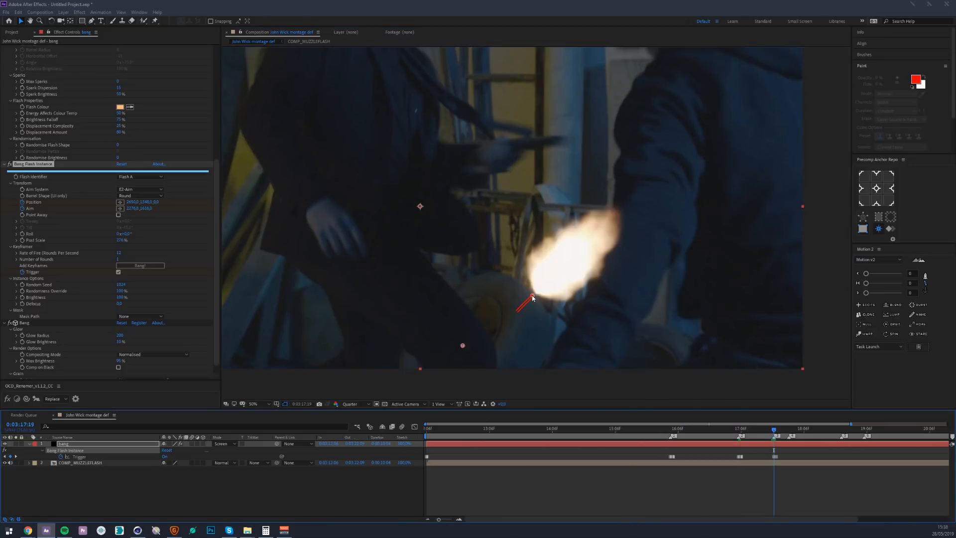
left_click_drag(533, 296, 566, 162)
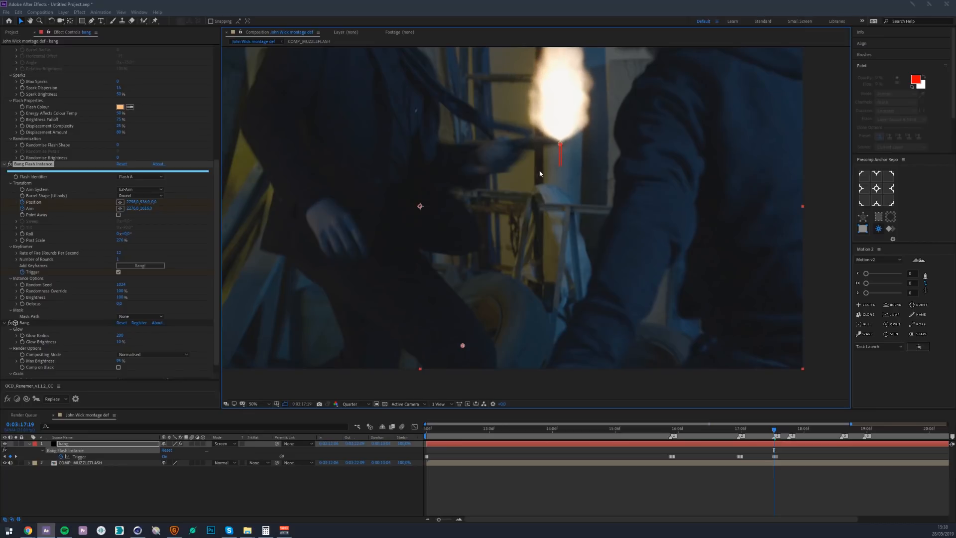
left_click_drag(462, 345, 500, 150)
left_click(790, 430)
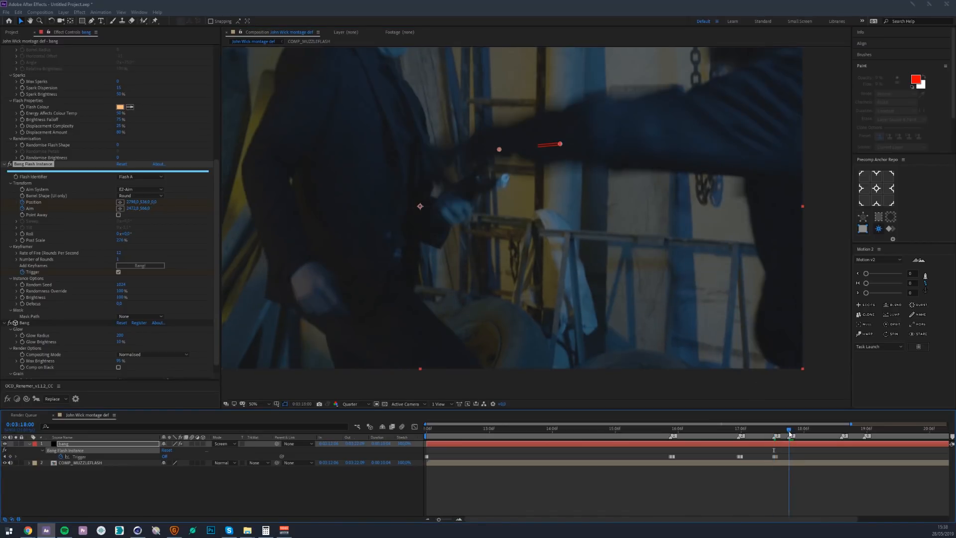
left_click_drag(561, 144, 454, 191)
Align the flash with the gun barrel at 0:03:18:21, and add Bang trigger keyframes there and at the fourth gunshot, 0:03:18:00.
left_click(841, 430)
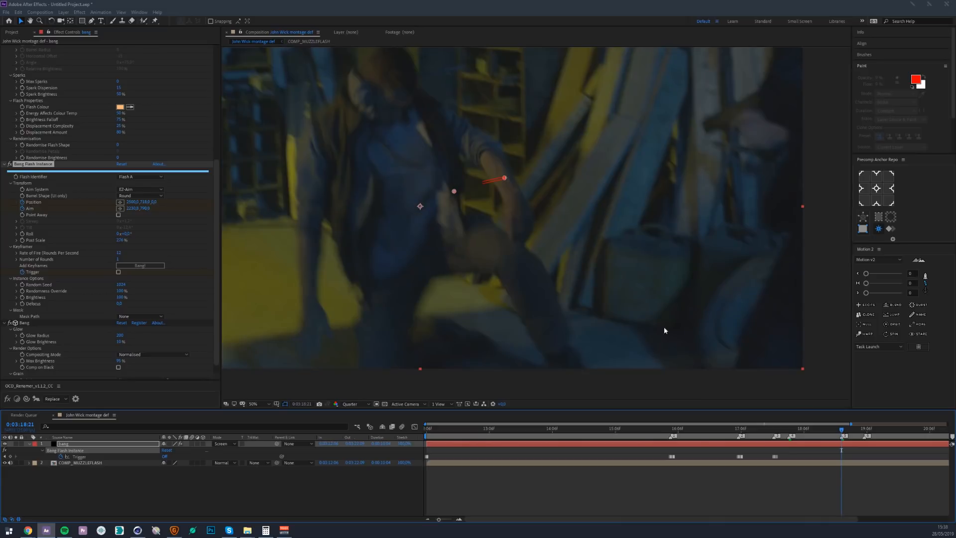
left_click_drag(504, 178, 703, 128)
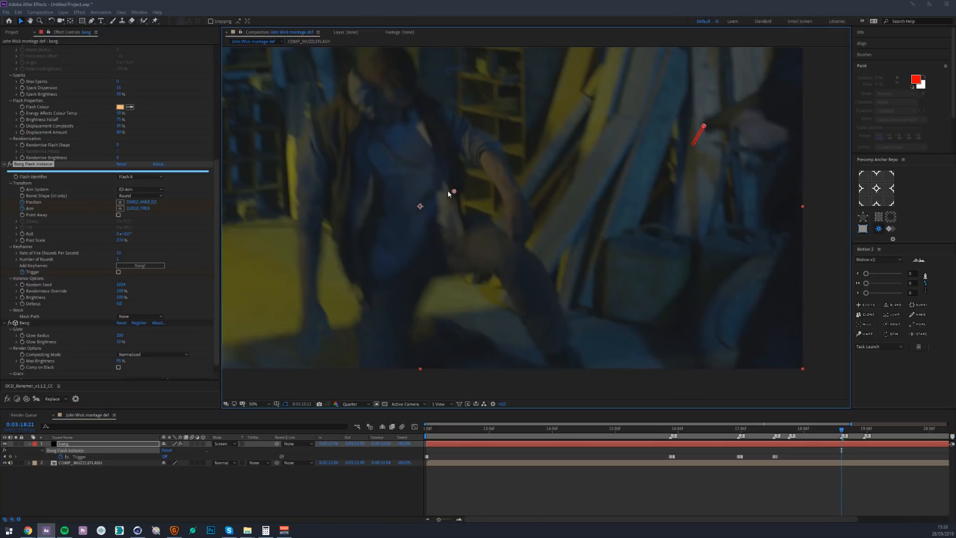
left_click_drag(454, 191, 753, 99)
left_click(140, 265)
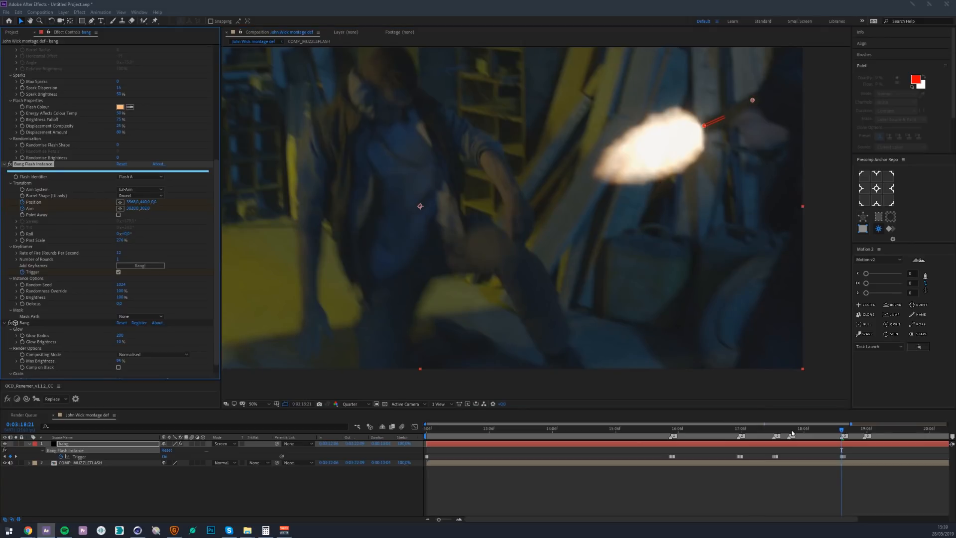
left_click(791, 433)
left_click(140, 266)
Add Bang trigger keyframes at the last gunshot, 0:03:19:05, and align the flash's position and aim with the gun barrel.
left_click_drag(802, 430, 867, 428)
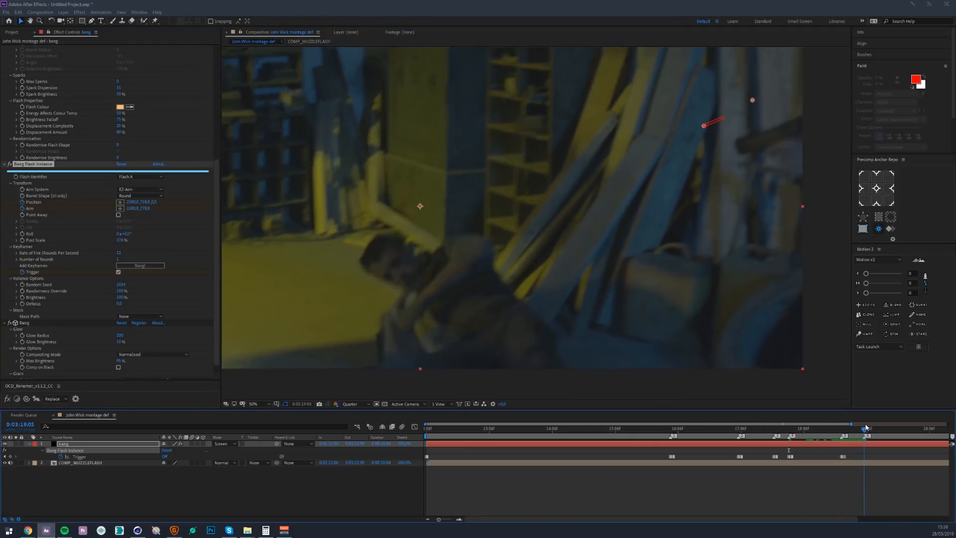
left_click(134, 266)
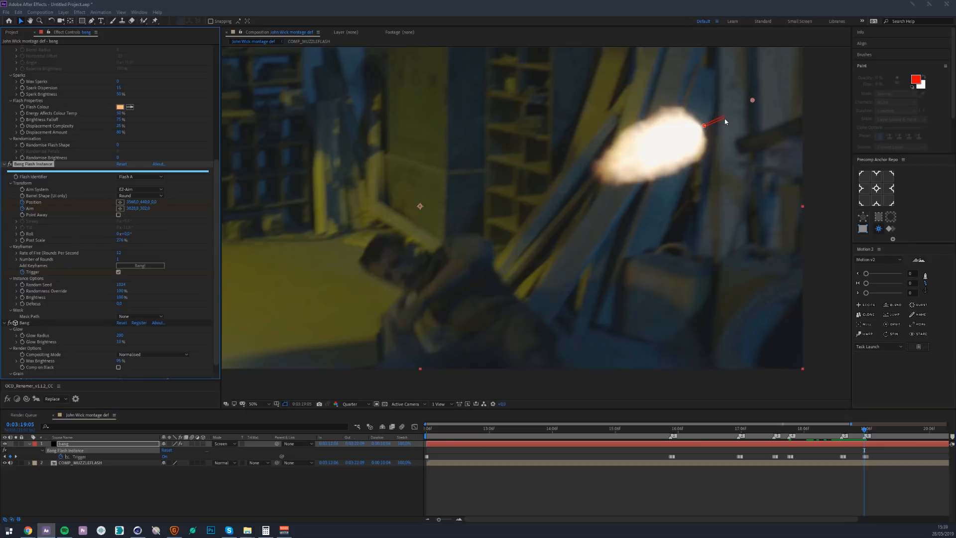
left_click_drag(706, 130, 739, 152)
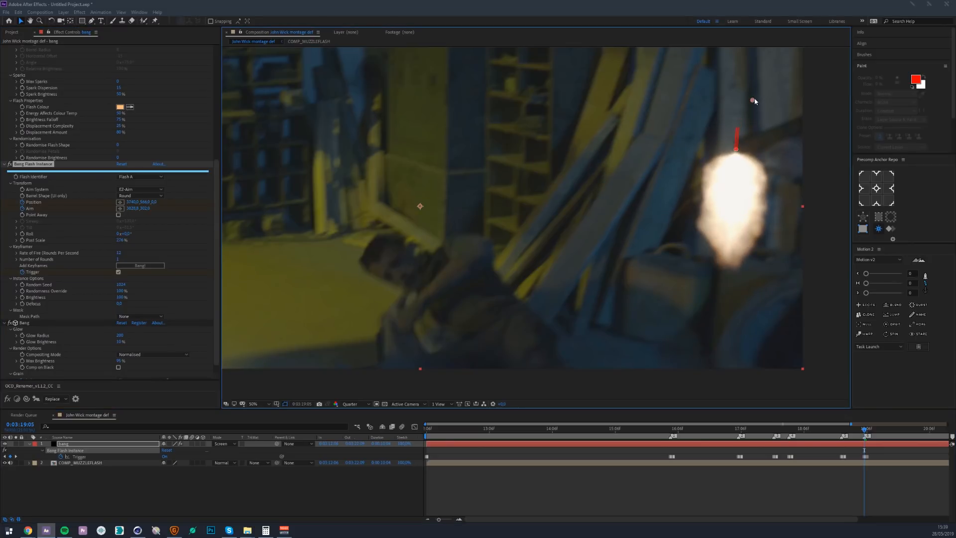
left_click_drag(756, 102, 783, 135)
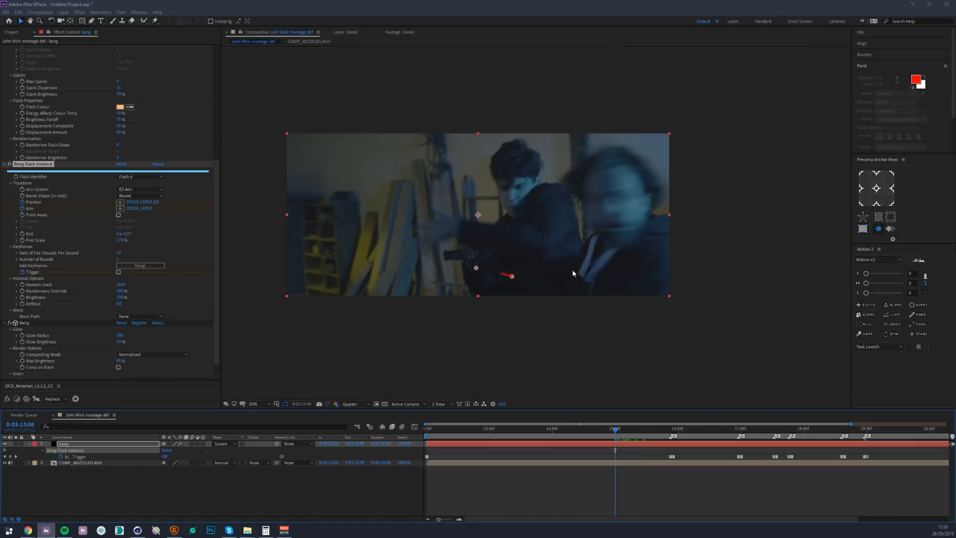
Set the work area to start at 0:03:15:06 and preview the muzzle flashes in playback.
key("b")
key("space")
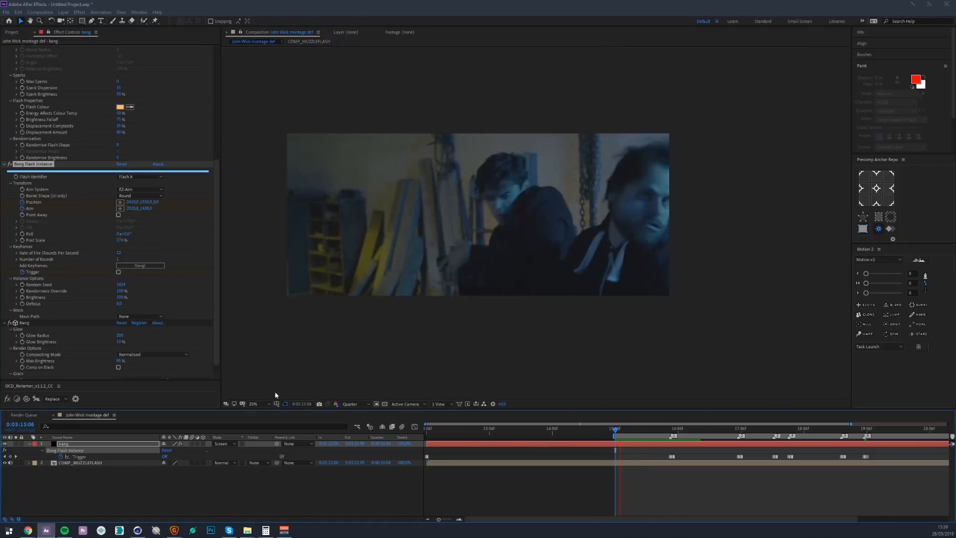
key("space")
key("space")
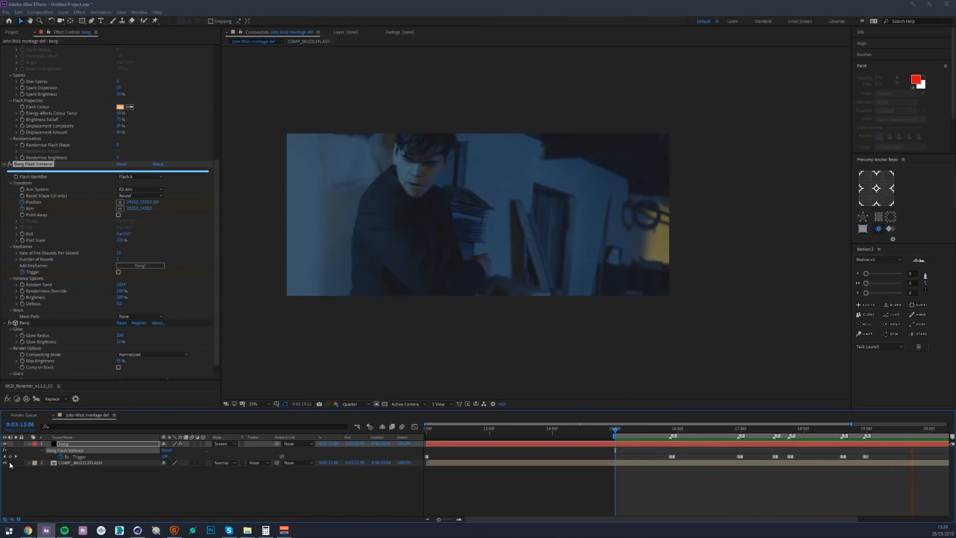
key("space")
At the first gunshot, 0:03:16:03, add a Bang Relighter and set its Relight Matte to the COMP_MUZZLEFLASH layer.
mouse_move(599, 421)
left_mouse_down()
mouse_move(897, 418)
mouse_move(727, 422)
mouse_move(870, 424)
mouse_move(826, 418)
mouse_move(670, 435)
left_mouse_up()
scroll(597, 364, "up", 2)
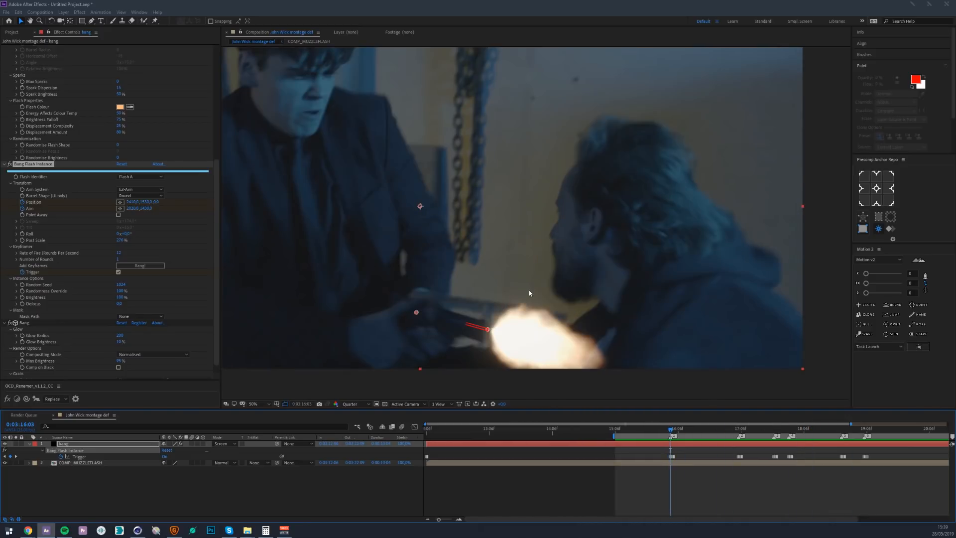
scroll(49, 254, "up", 6)
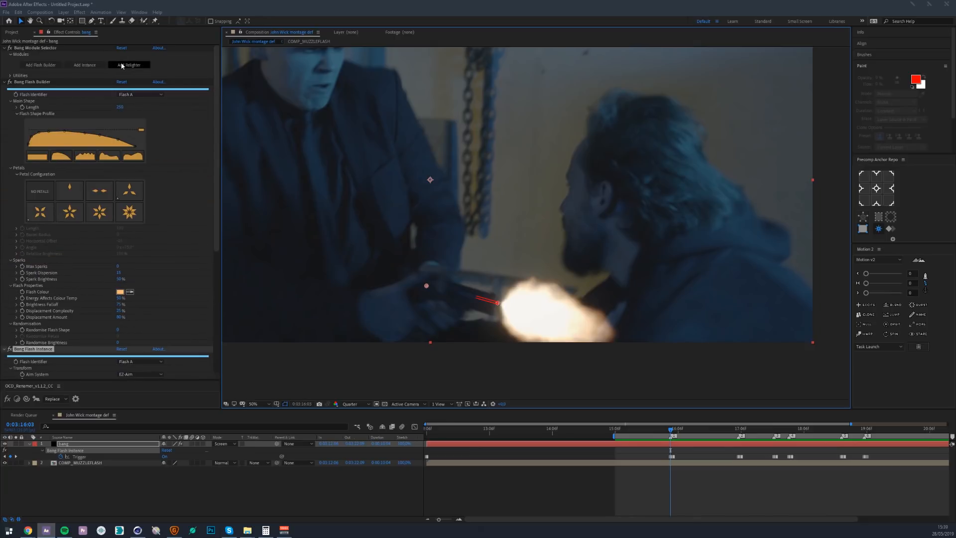
left_click(121, 66)
scroll(388, 229, "down", 1)
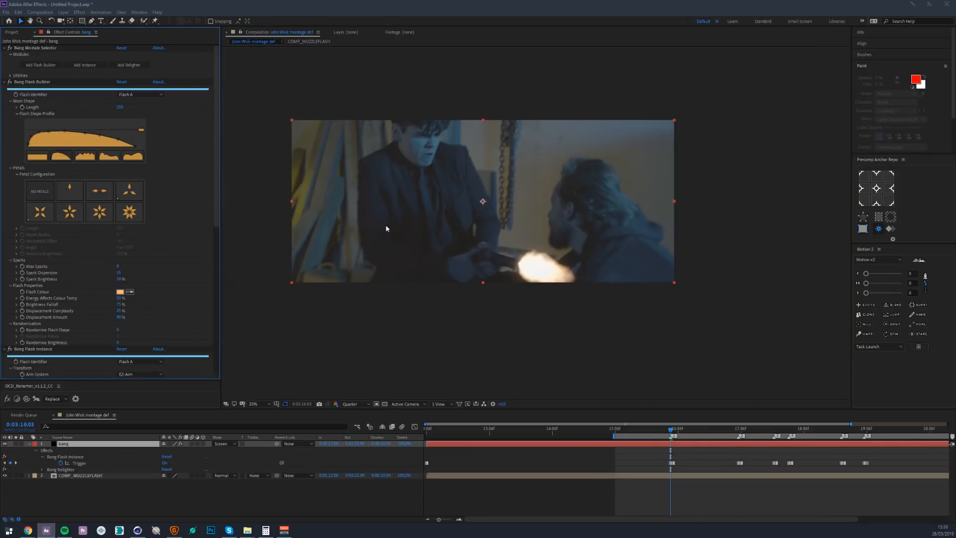
scroll(509, 229, "up", 1)
scroll(154, 282, "down", 5)
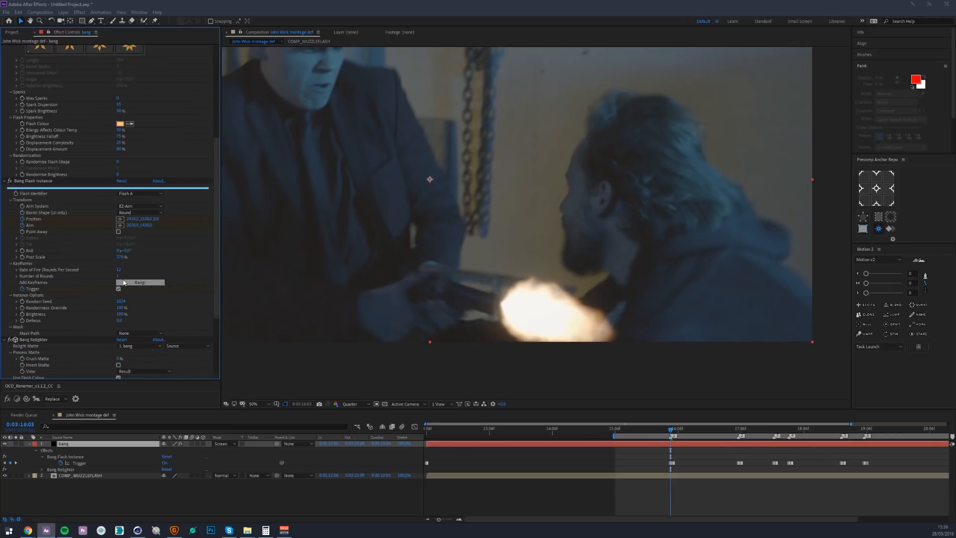
scroll(112, 287, "down", 4)
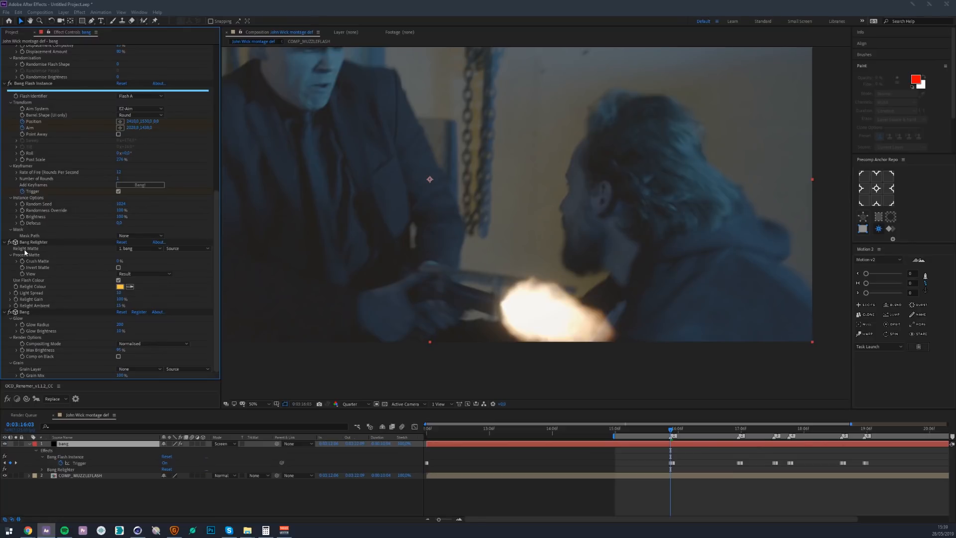
left_click(129, 249)
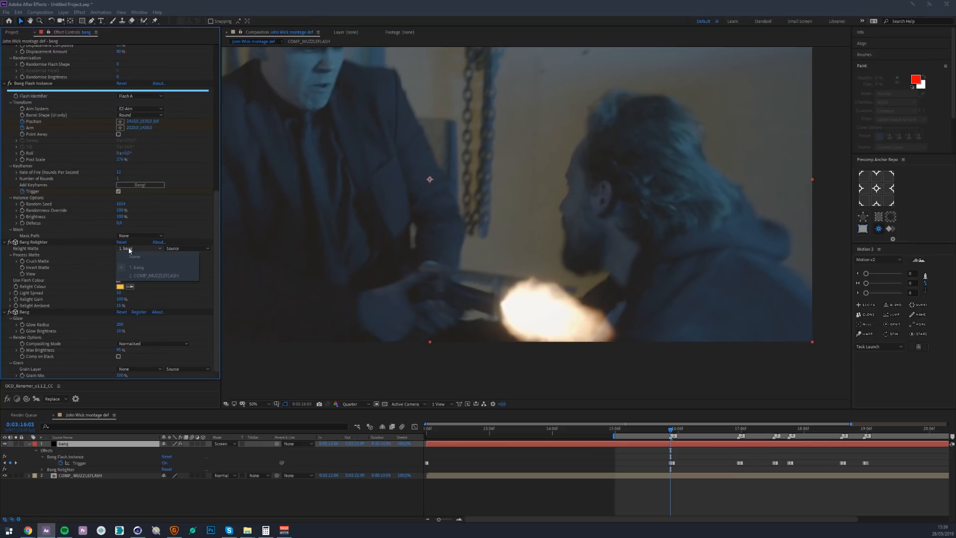
left_click(143, 276)
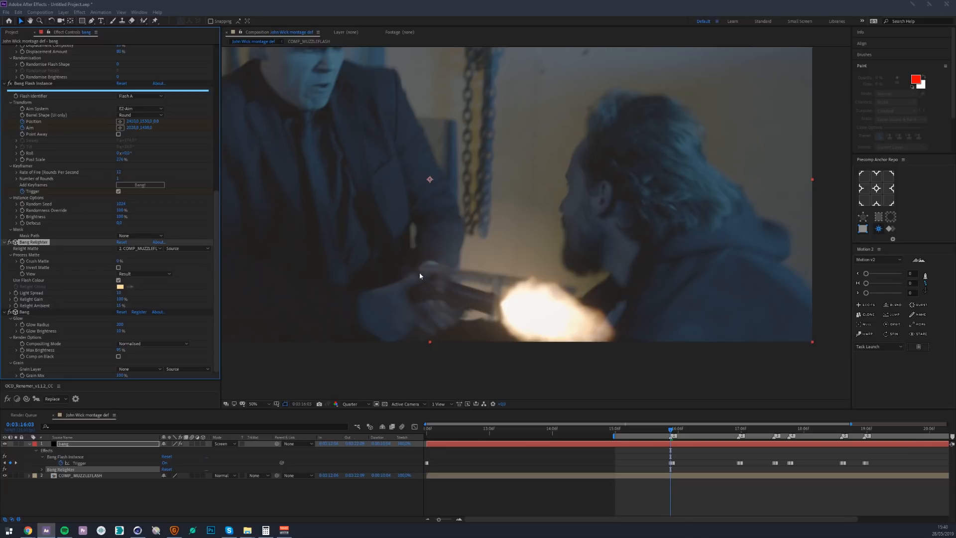
Inspect the relighter's Matte Preview with the bang layer soloed, turn off Use Flash Colour, and set View back to Result.
left_click(126, 274)
left_click(129, 282)
left_click(16, 444)
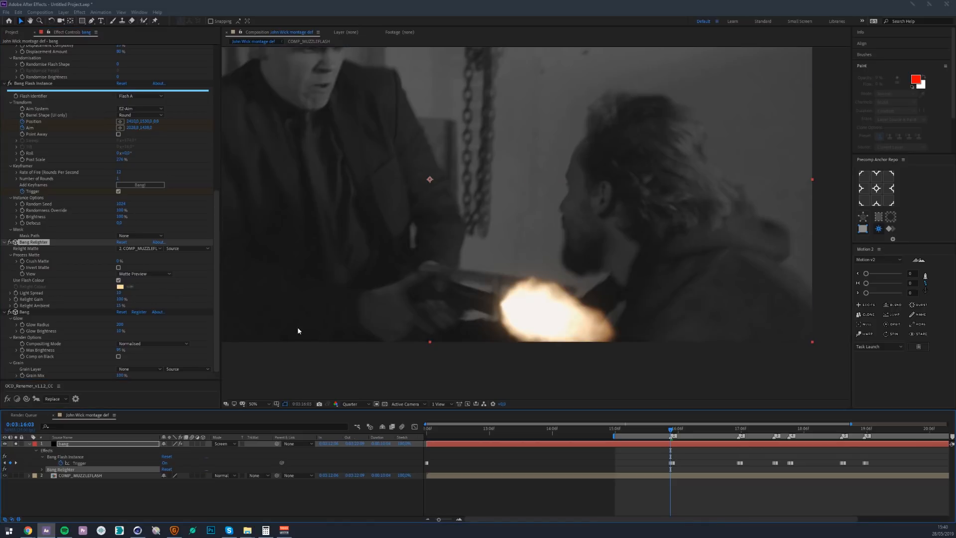
left_click(118, 280)
left_click(144, 274)
left_click(131, 278)
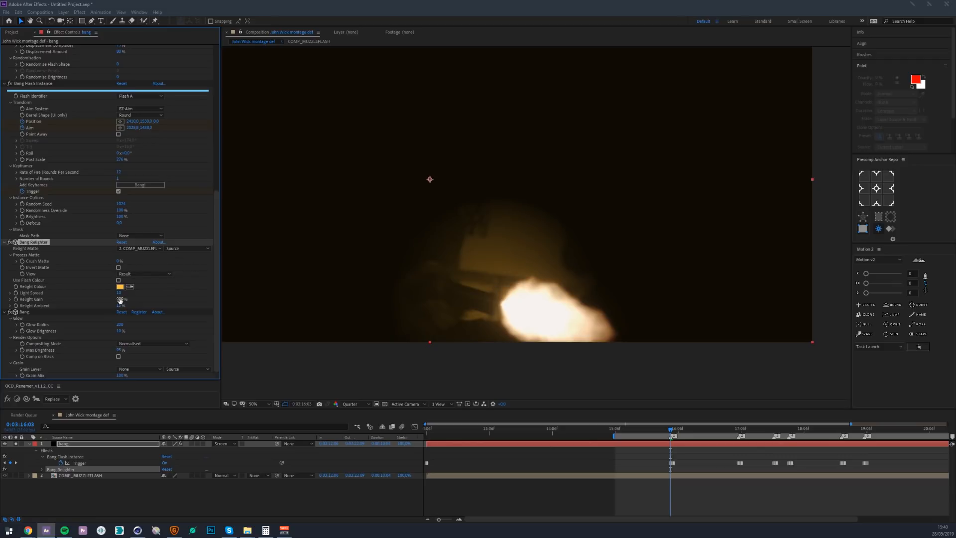
Raise the relighter's Light Spread to about 40, keeping View on Result and checking the light over the footage.
left_click_drag(117, 295, 172, 283)
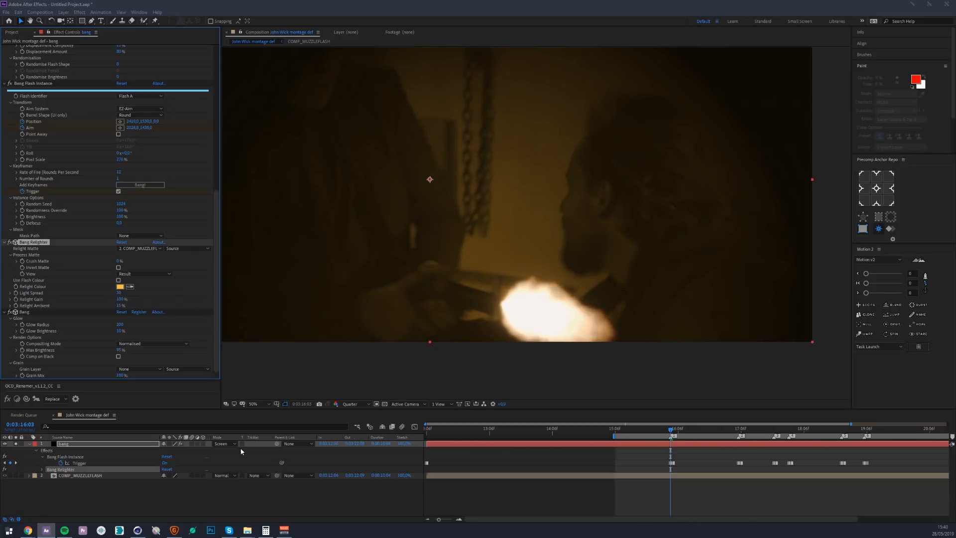
left_click(127, 274)
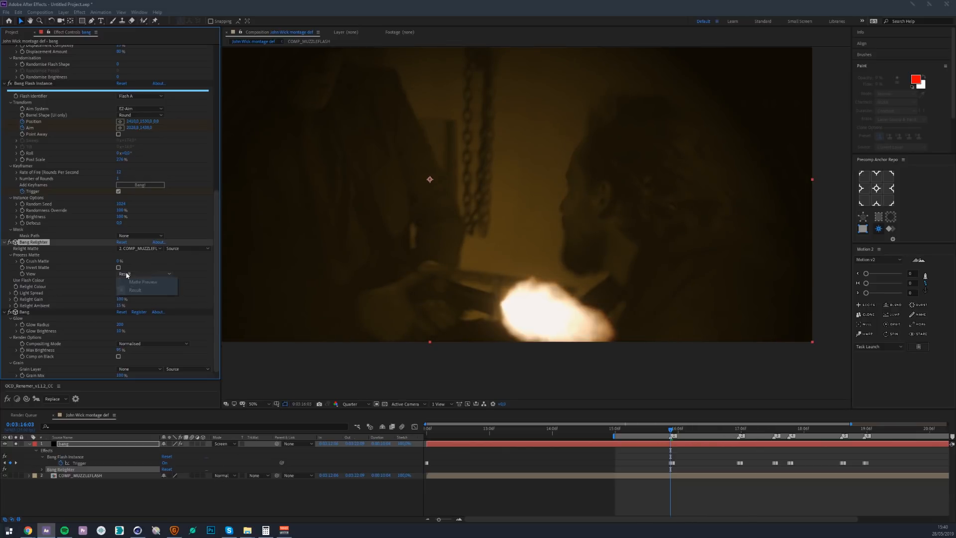
left_click(132, 291)
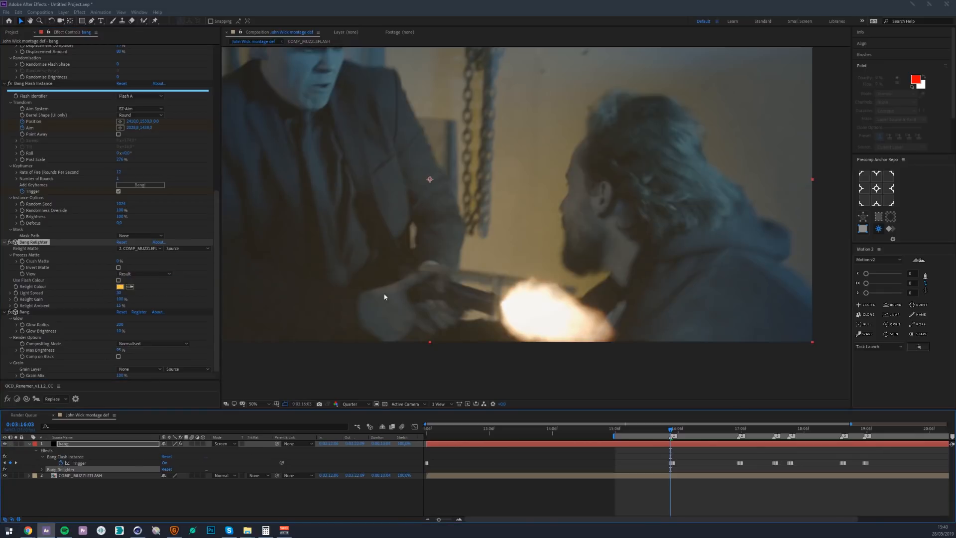
scroll(411, 295, "down", 2)
left_click_drag(118, 294, 145, 289)
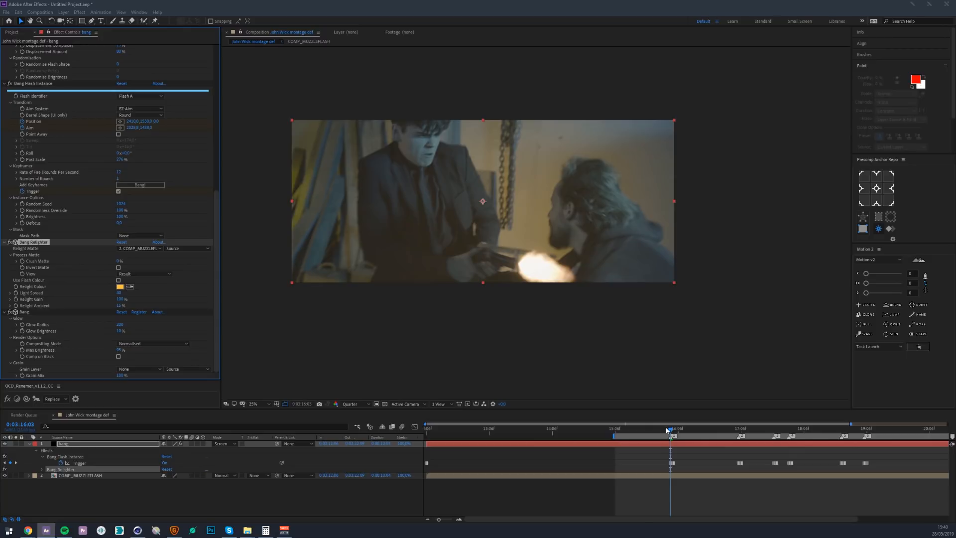
Preview the relit gunshots in playback from about 0:03:15:19 and select the bang layer.
left_click_drag(668, 429, 650, 419)
key("space")
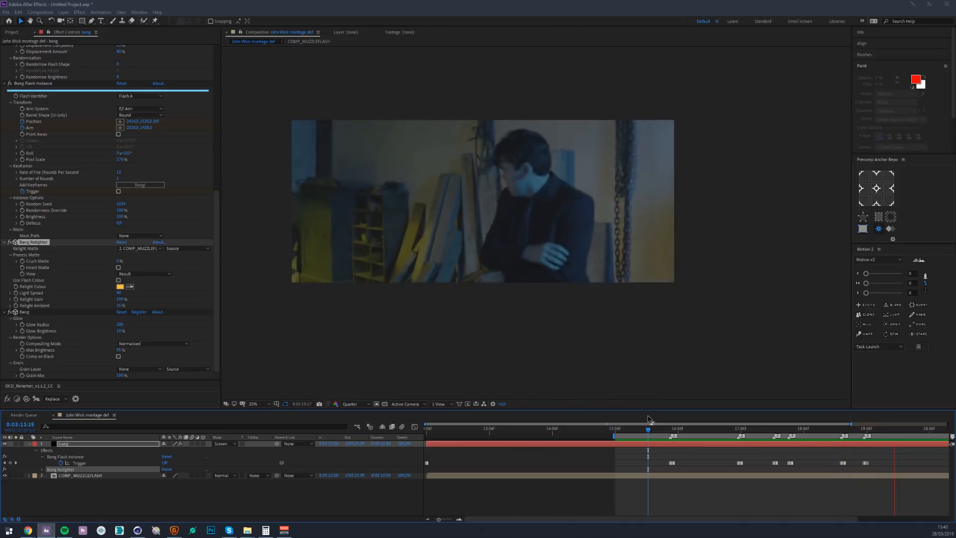
key("space")
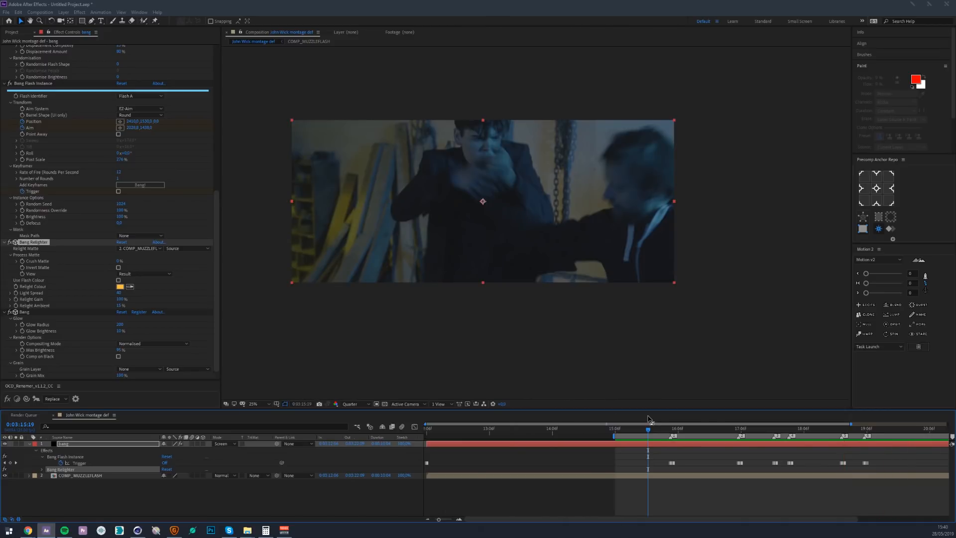
left_click(78, 443)
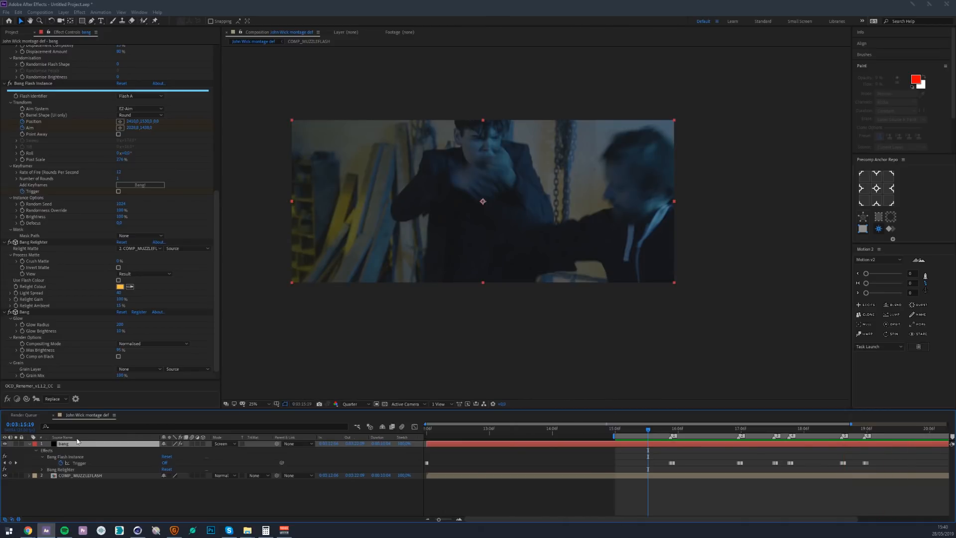
Delete the bang layer from the montage composition.
key("Delete")
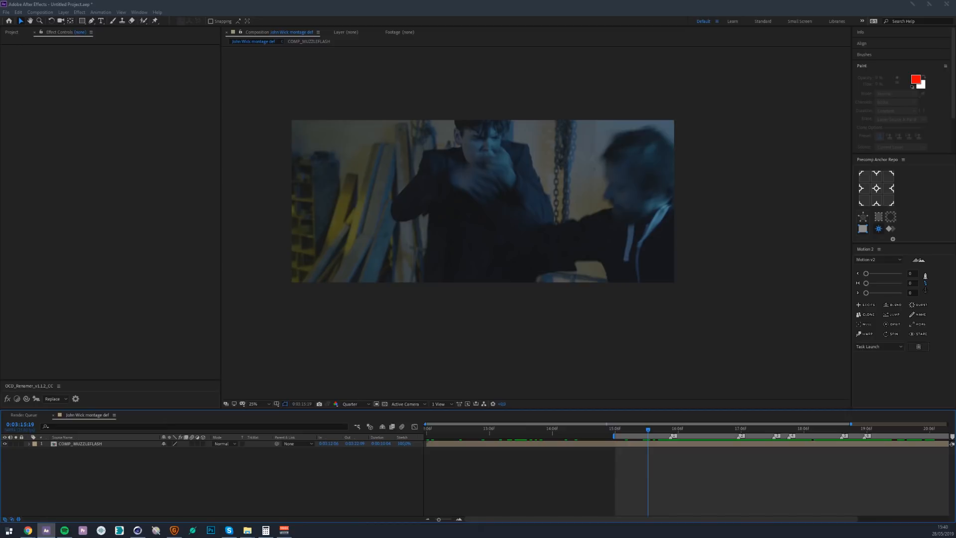
Switch to the browser and examine the price and pack contents on the Muzzle_PACK Gumroad page.
left_click_drag(0, 261, 357, 9)
scroll(337, 256, "up", 1)
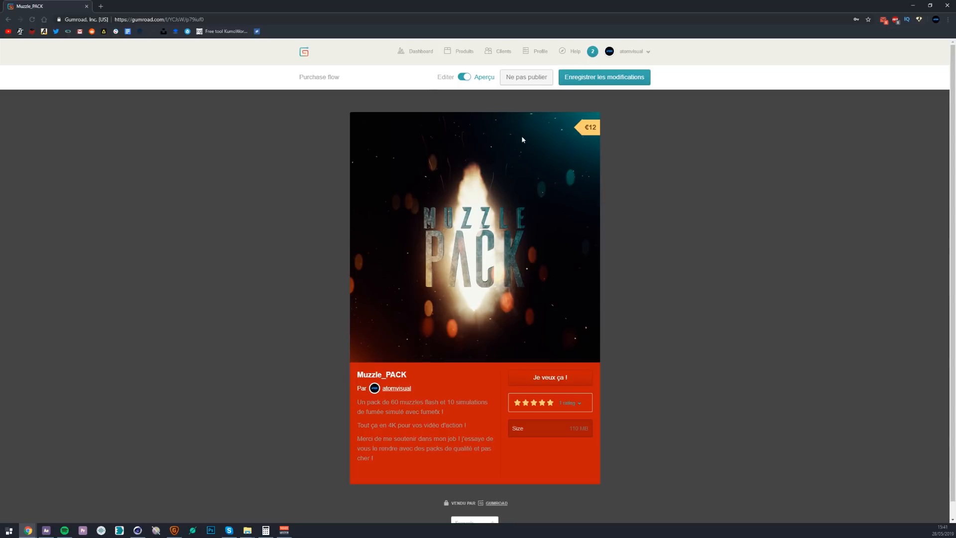
left_click_drag(587, 128, 669, 228)
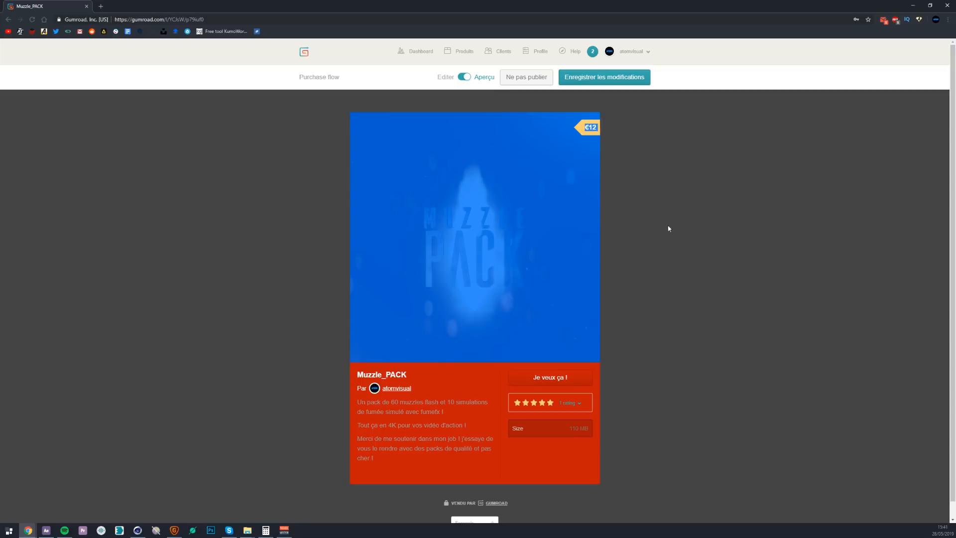
left_click(411, 441)
left_click_drag(400, 401, 469, 403)
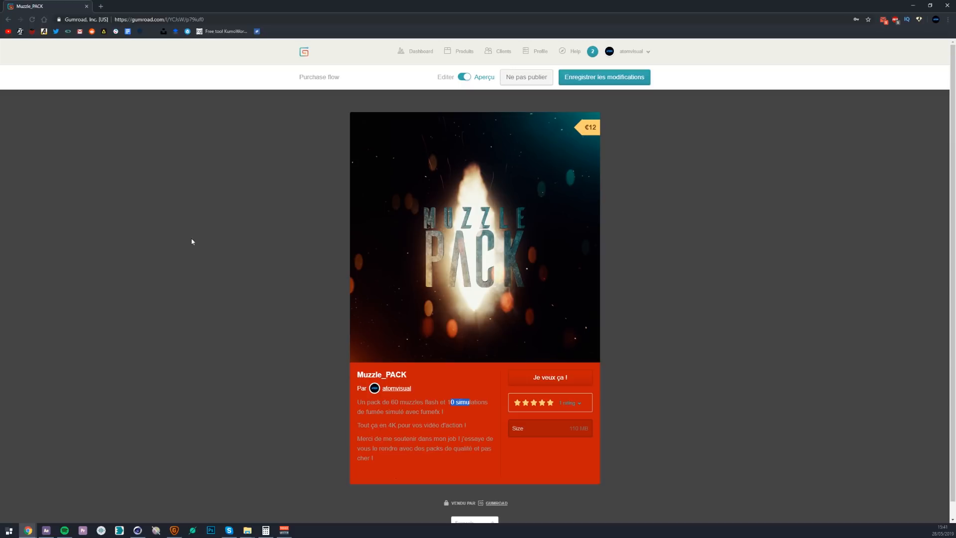
Examine the elements in ActionVFX's Muzzle Flashes stock footage collection, including the 42 Pistol Flashes preview.
left_click_drag(267, 537, 248, 6)
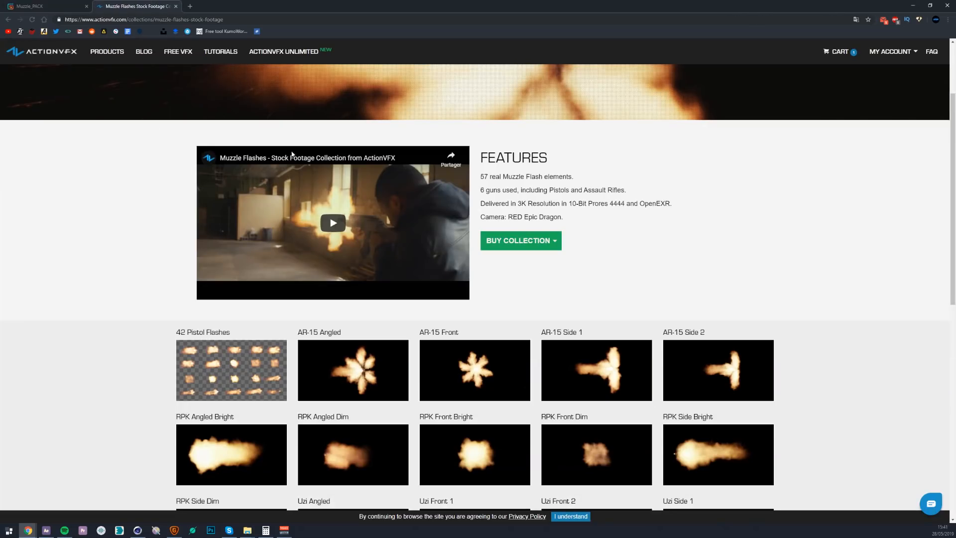
scroll(292, 155, "down", 1)
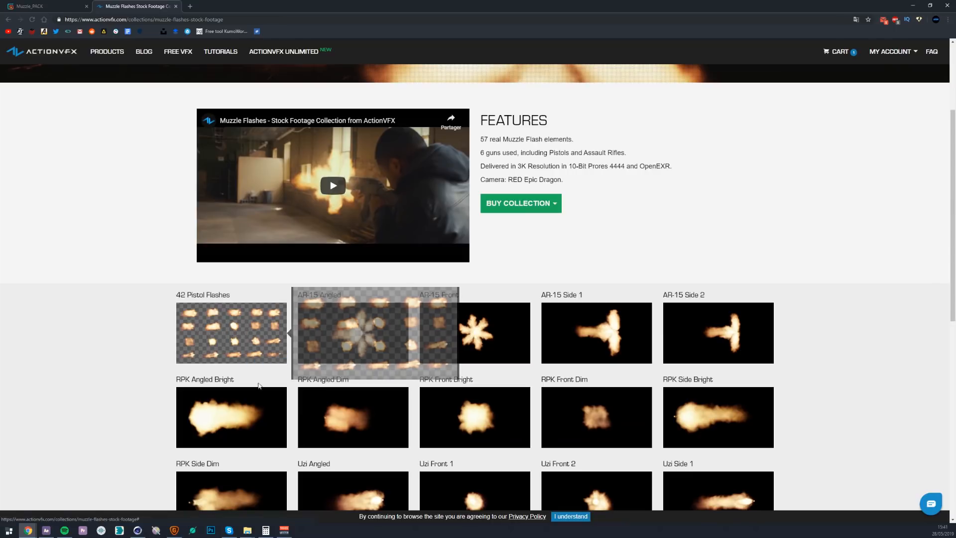
mouse_move(257, 364)
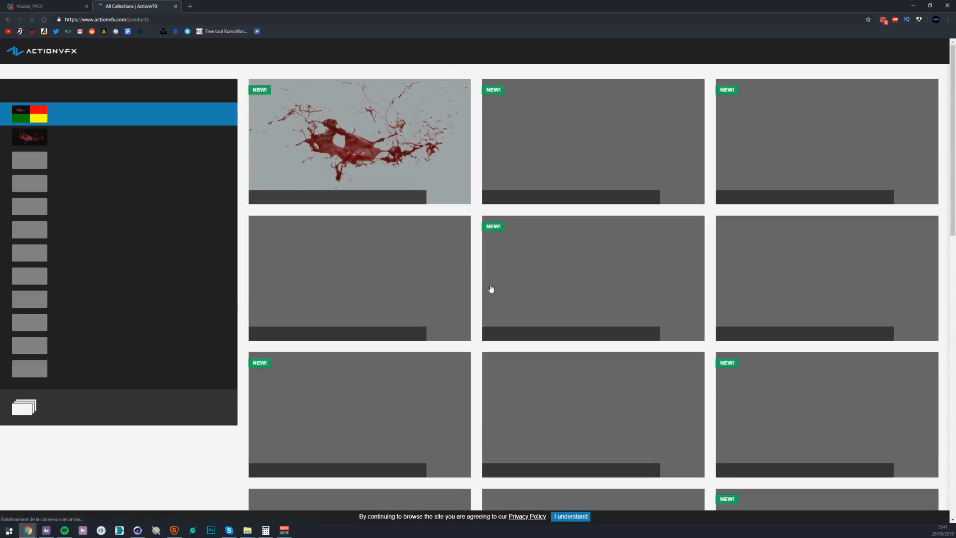
Browse all ActionVFX collections and open the Gun Smoke collection.
scroll(491, 289, "down", 6)
scroll(508, 242, "up", 6)
scroll(348, 294, "down", 1)
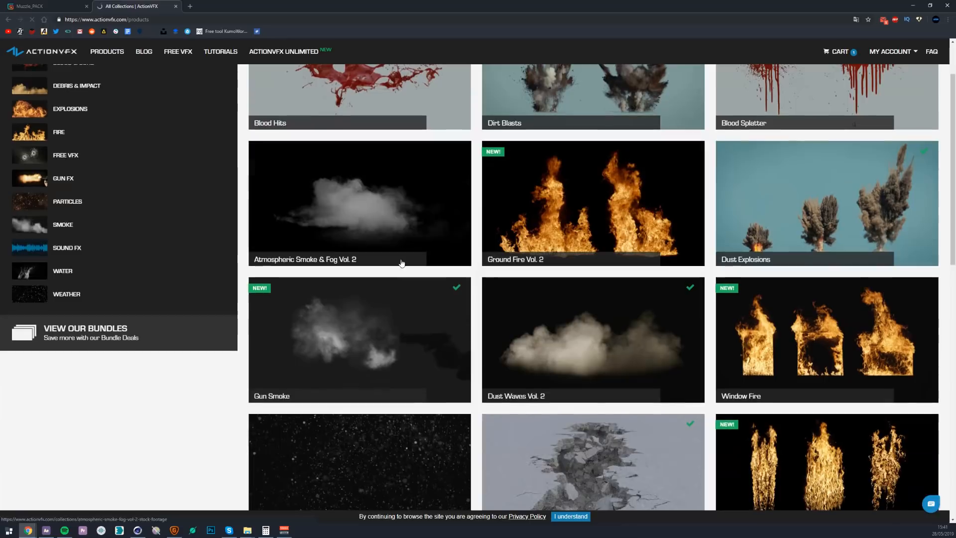
left_click(335, 280)
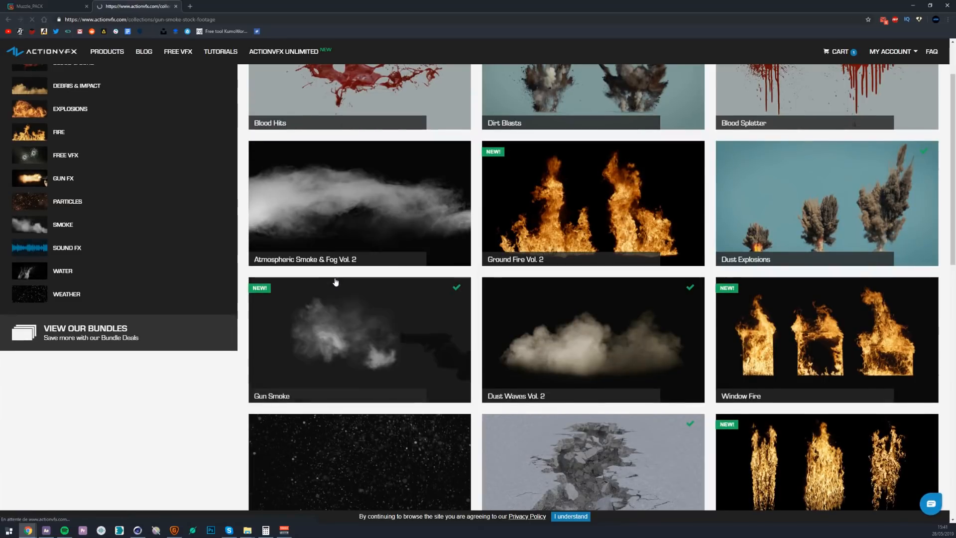
left_click(542, 370)
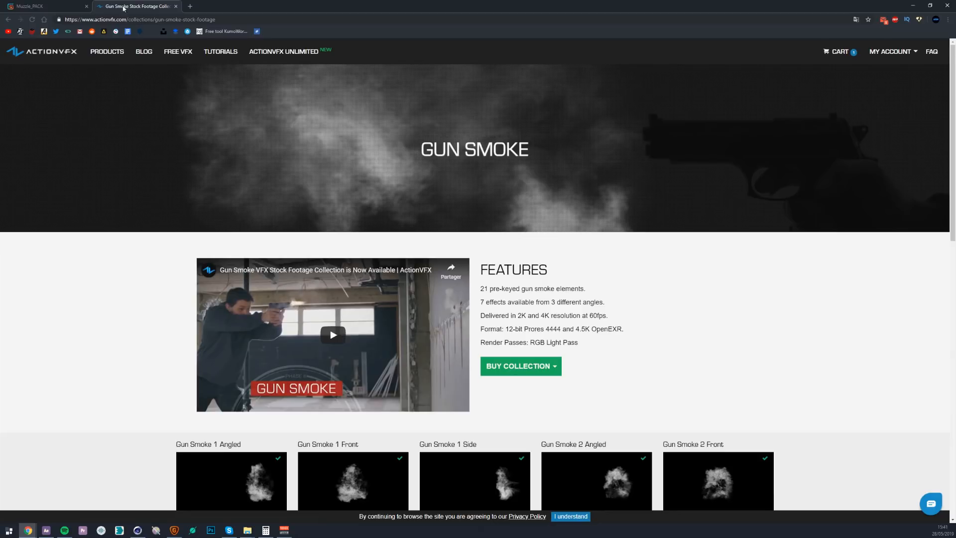
Go back to the Muzzle_PACK product page and minimise the browser to return to After Effects.
left_click(62, 6)
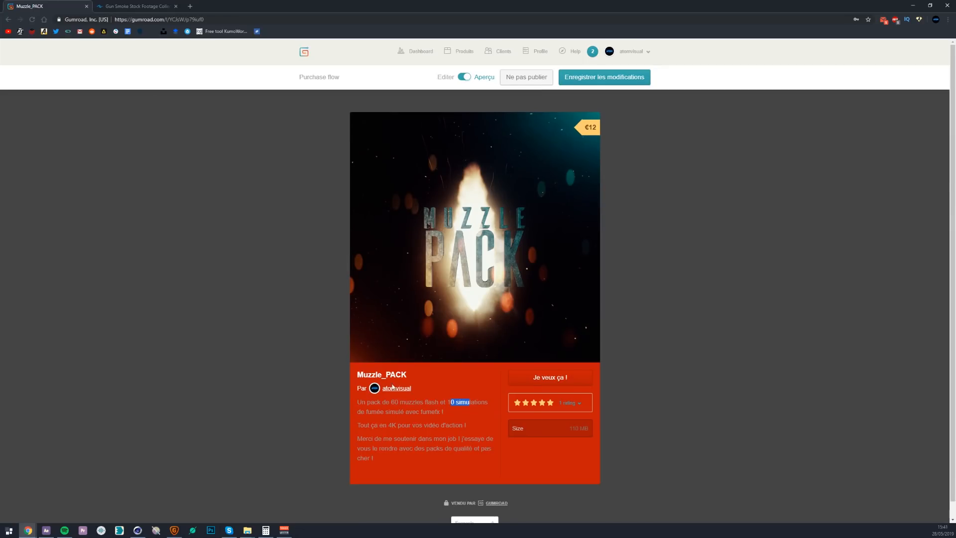
left_click(454, 344)
left_click(912, 6)
Start a file import from the project and open the Muzzle_Flash folder inside Muzzle_PACK on the desktop.
left_click(11, 32)
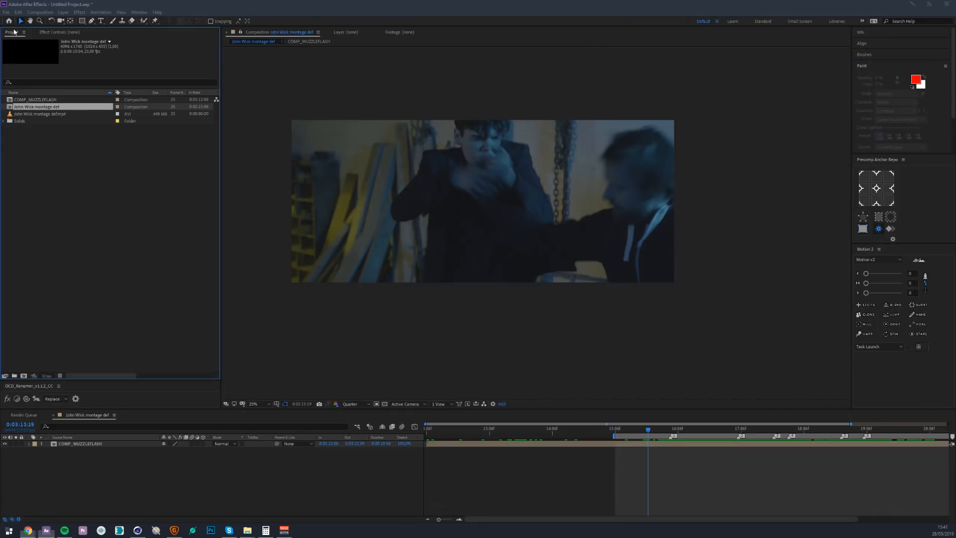
double_click(55, 151)
scroll(30, 109, "up", 5)
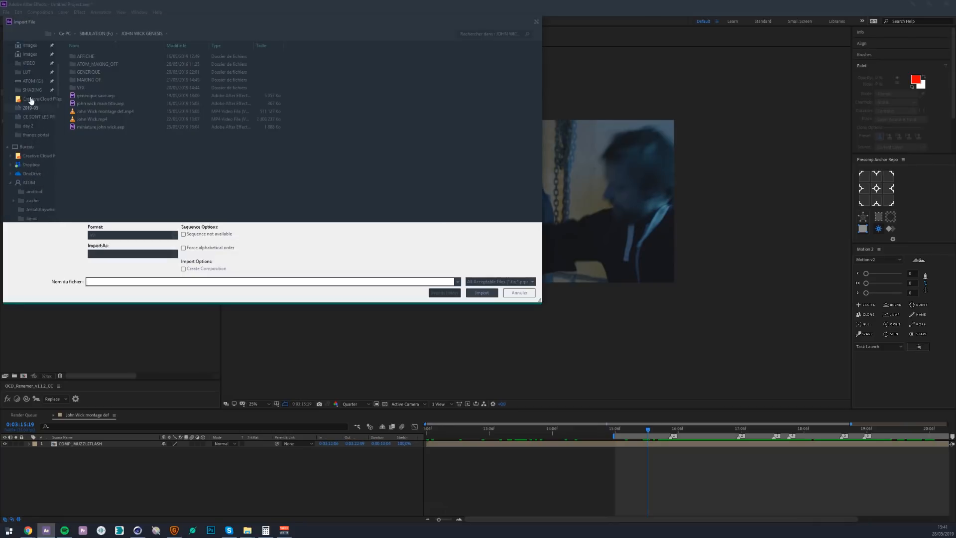
left_click(28, 67)
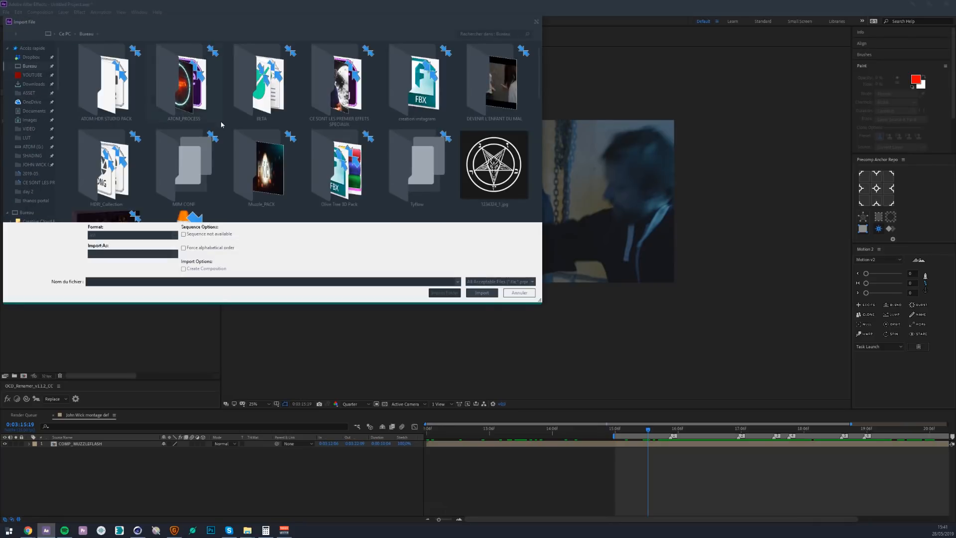
double_click(261, 170)
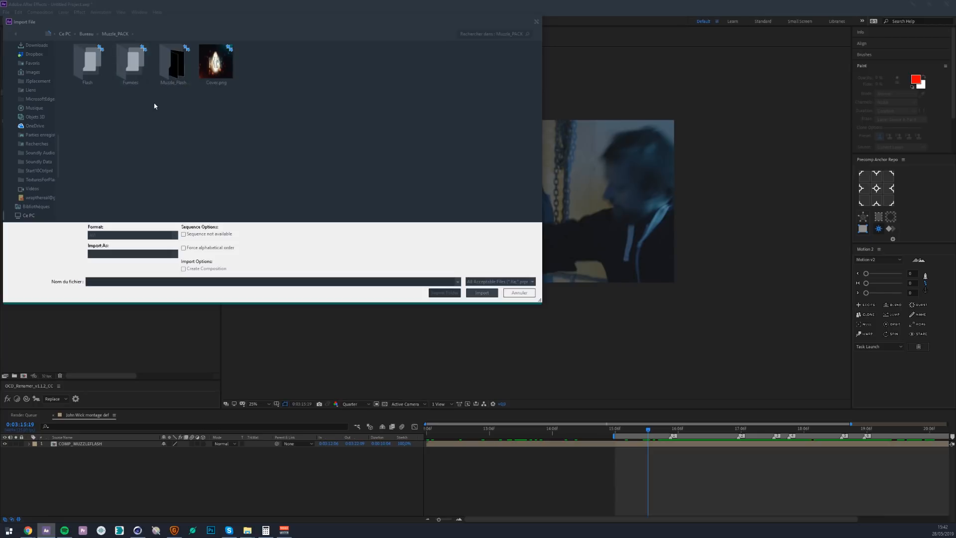
double_click(174, 77)
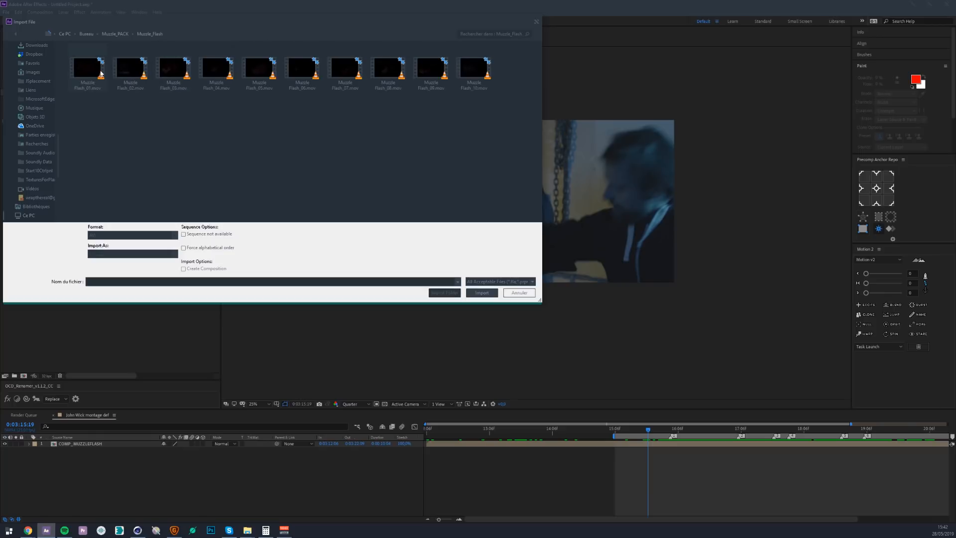
Import the whole Coté folder of side-view flashes from Muzzle_PACK's Flash > Pistolet folder.
left_click(121, 33)
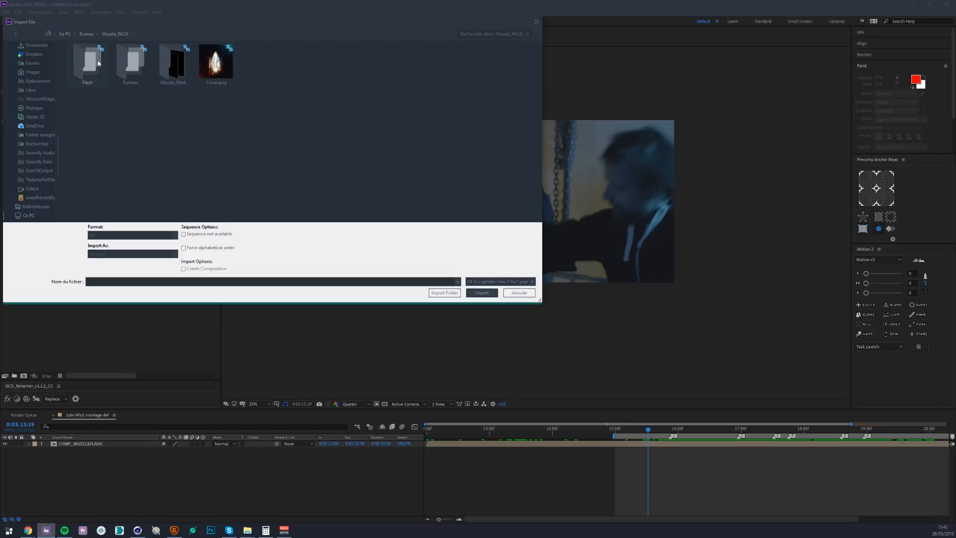
double_click(98, 63)
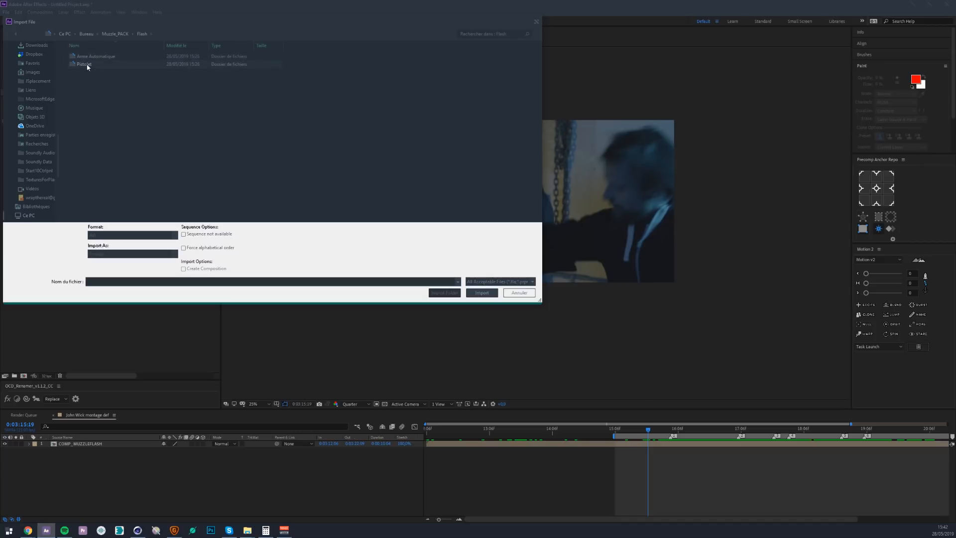
double_click(85, 65)
double_click(81, 56)
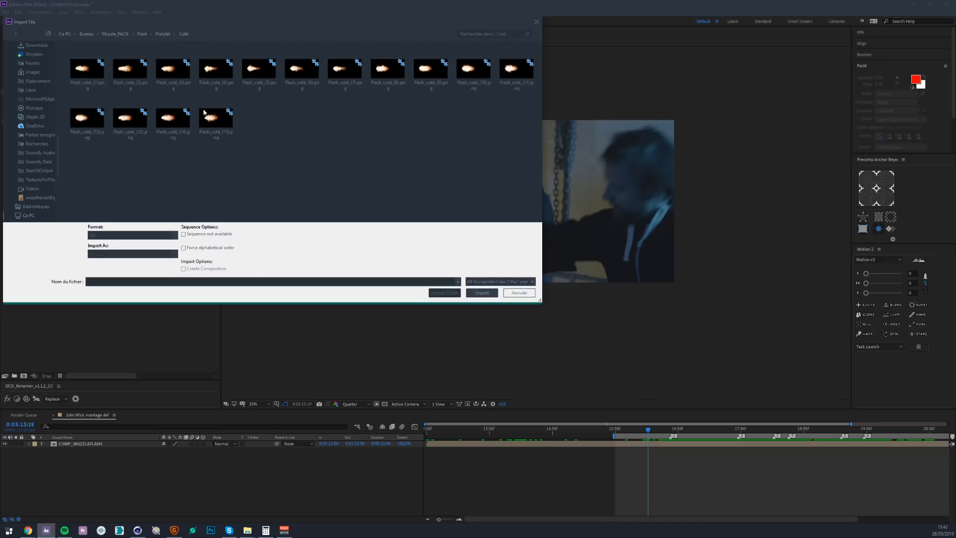
left_click(157, 35)
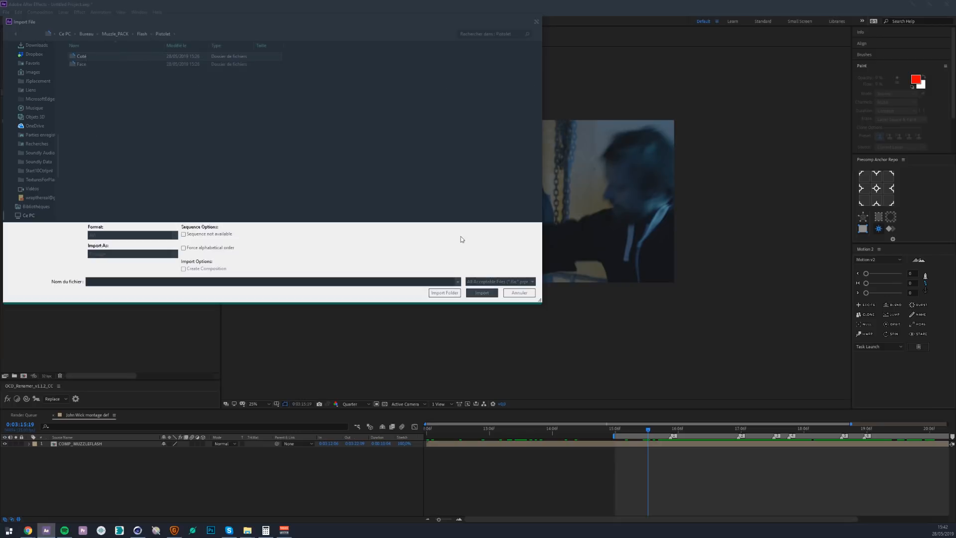
left_click(445, 293)
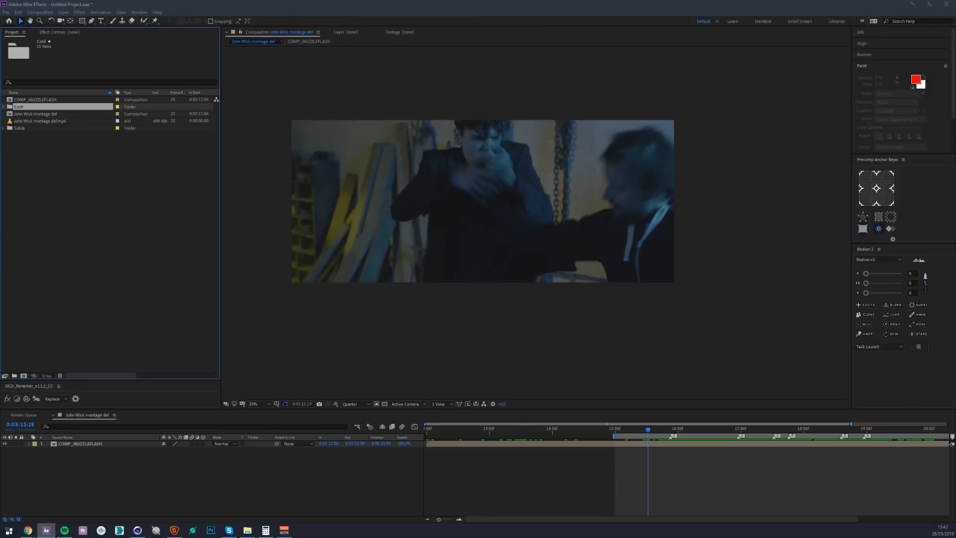
Add Flash_coté_(1).png above COMP_MUZZLEFLASH and trim its start to 0:03:15:19.
left_click(3, 107)
left_click_drag(22, 115, 88, 443)
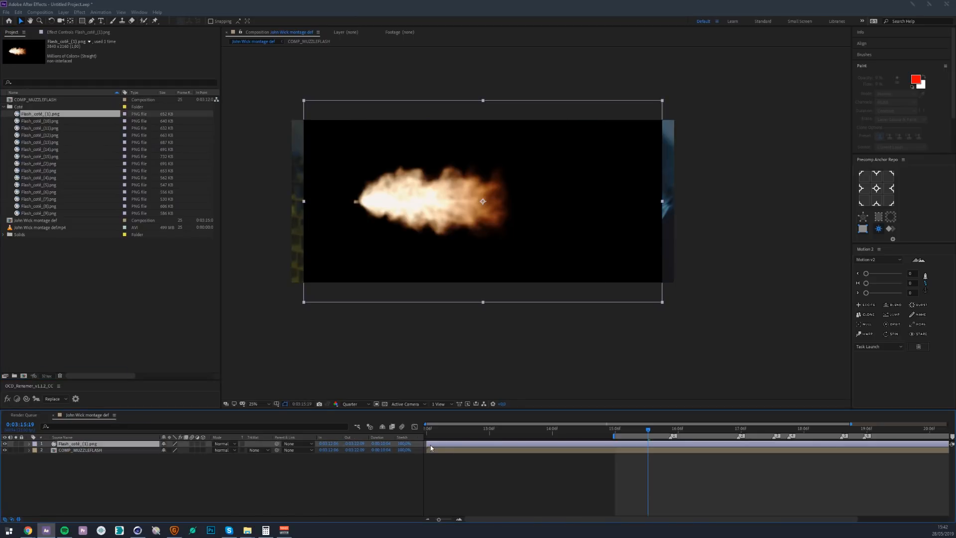
left_click_drag(427, 444, 647, 447)
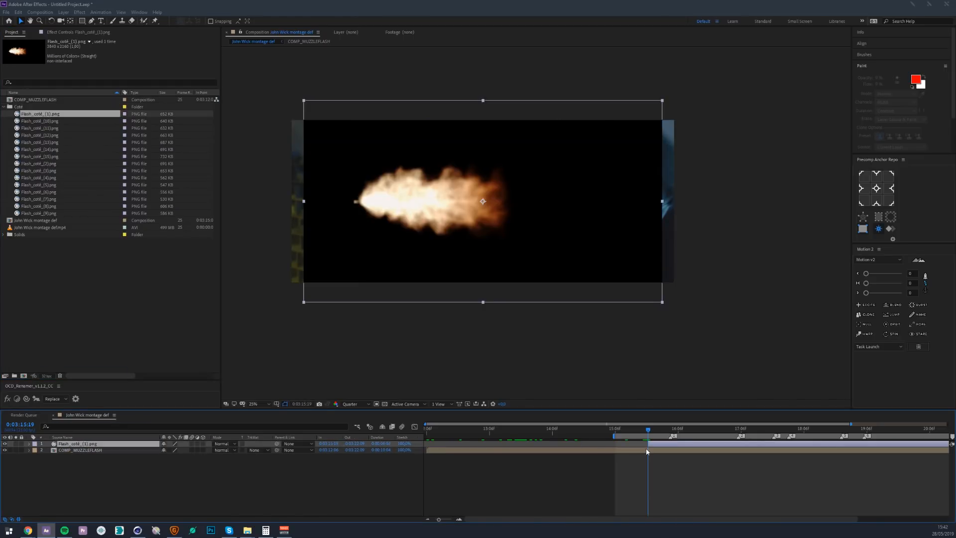
key("Page_Down")
key("ctrl+shift+d")
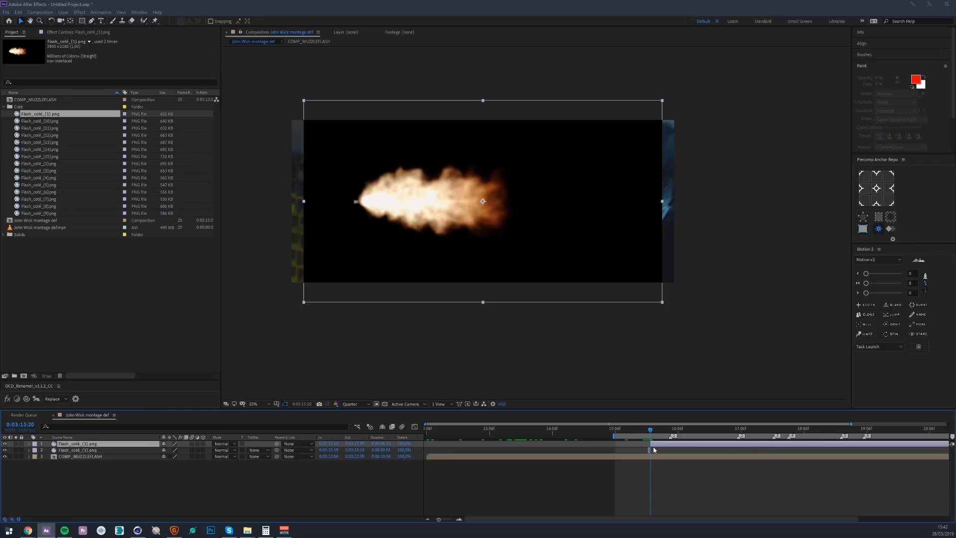
key("Delete")
left_click(648, 434)
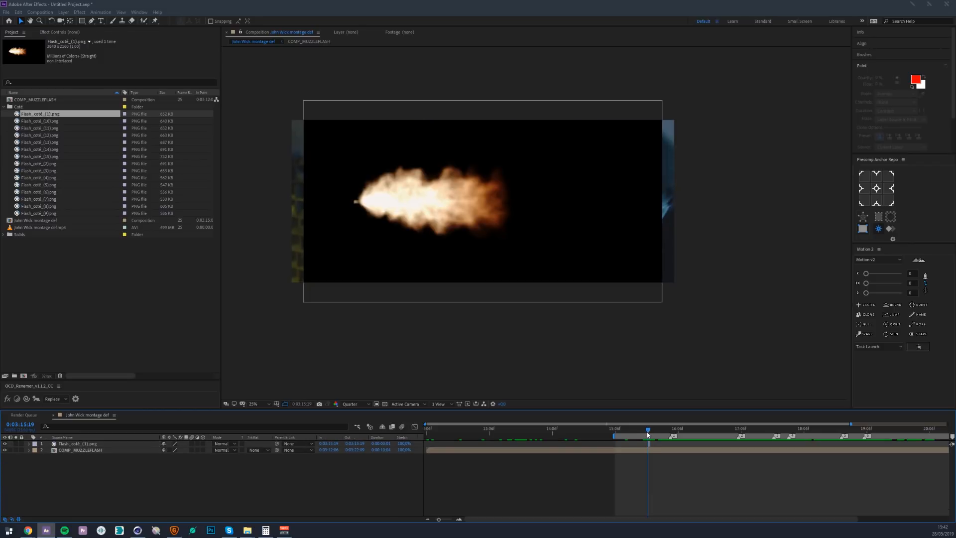
key("ctrl+z")
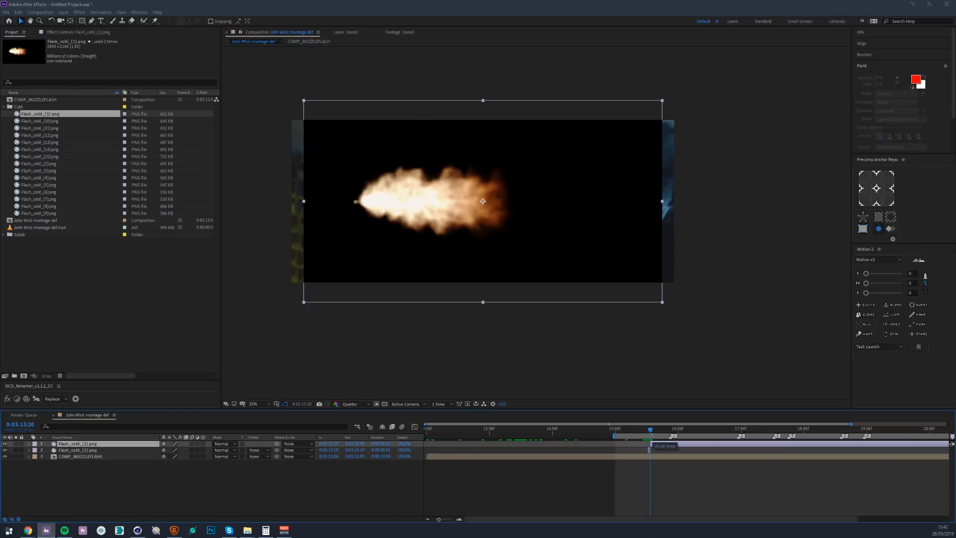
key("ctrl+z")
Split the flash layer at 0:03:15:20 and delete the later part, leaving a single frame at 0:03:15:19.
left_click(648, 434)
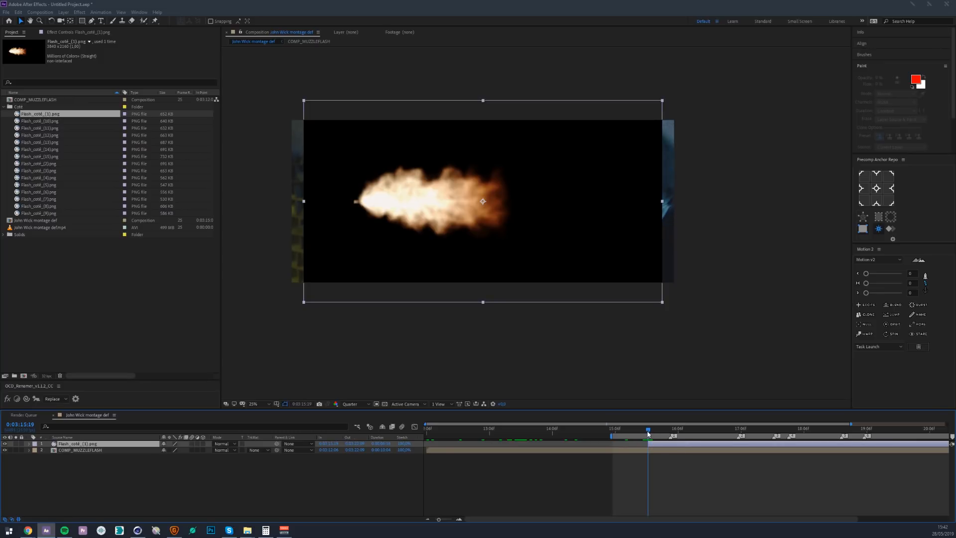
key("Page_Down")
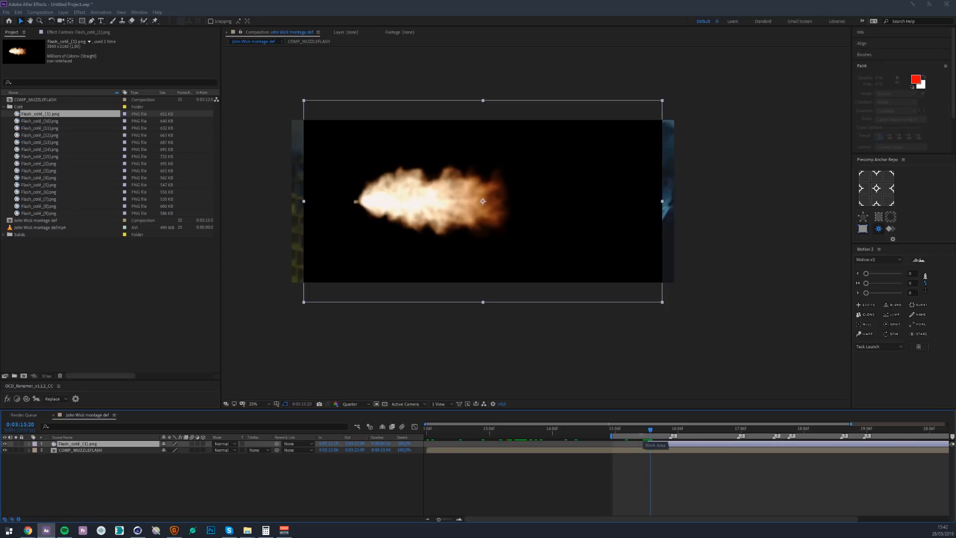
key("ctrl+shift+d")
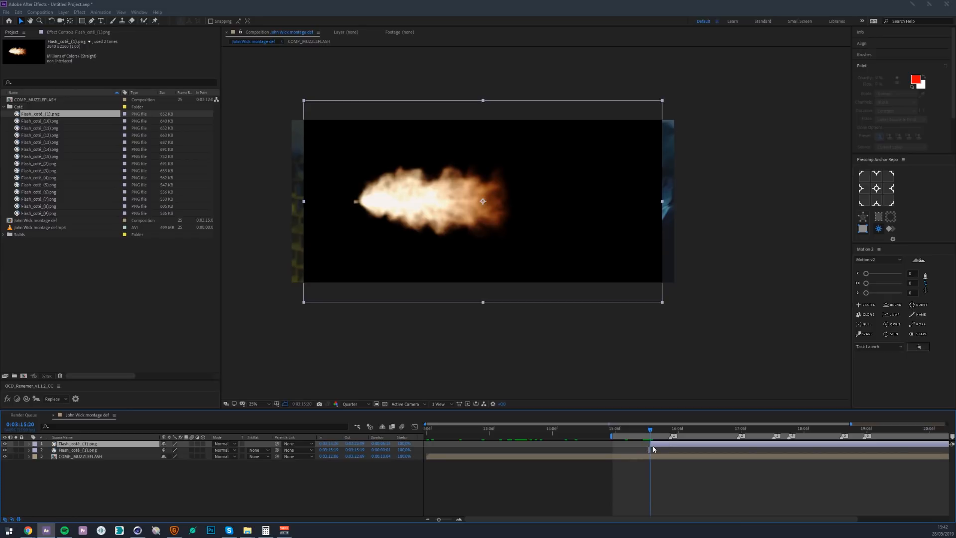
key("Delete")
key("Page_Up")
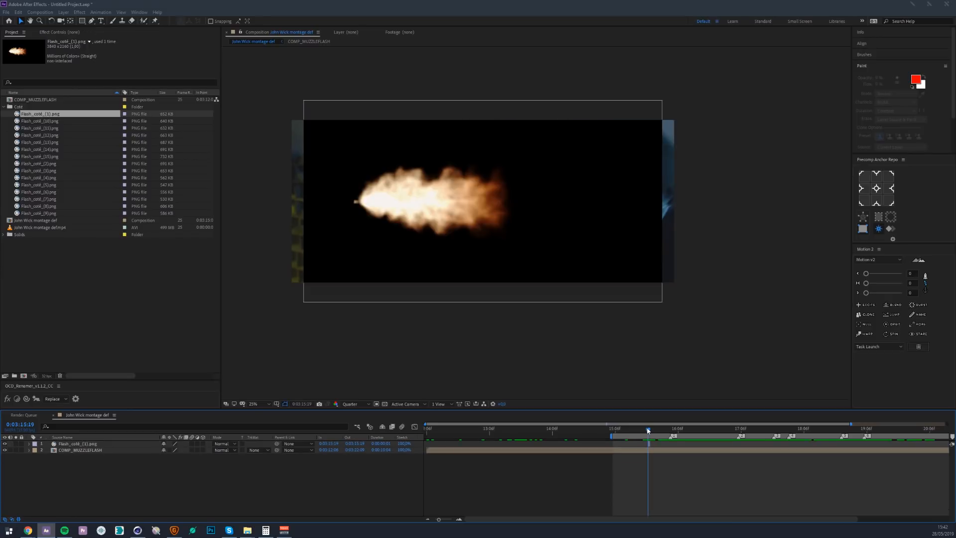
Set the flash layer's blending mode to Screen, scaling it to about half size and placing it near the frame's lower-right corner.
left_click(224, 443)
left_click(237, 210)
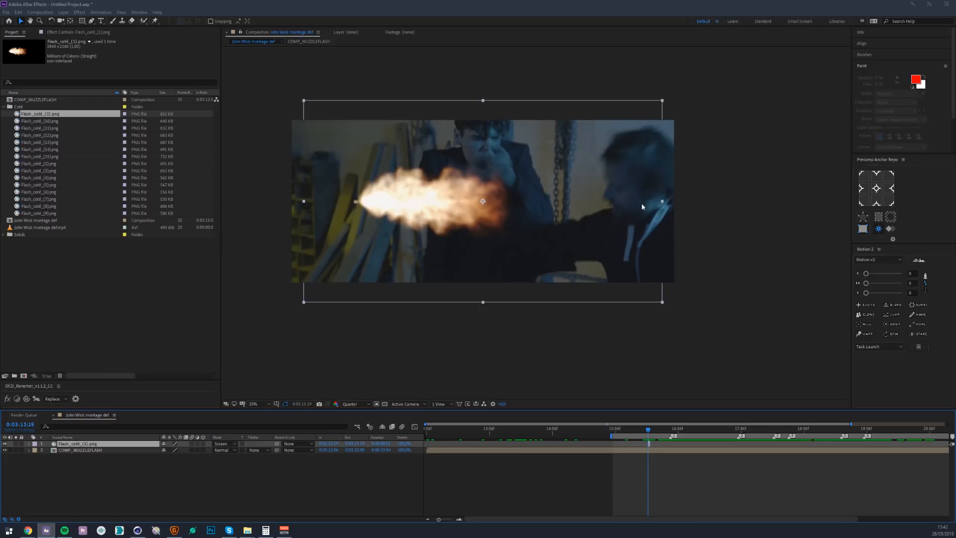
left_click_drag(663, 204, 578, 201)
scroll(537, 222, "up", 2)
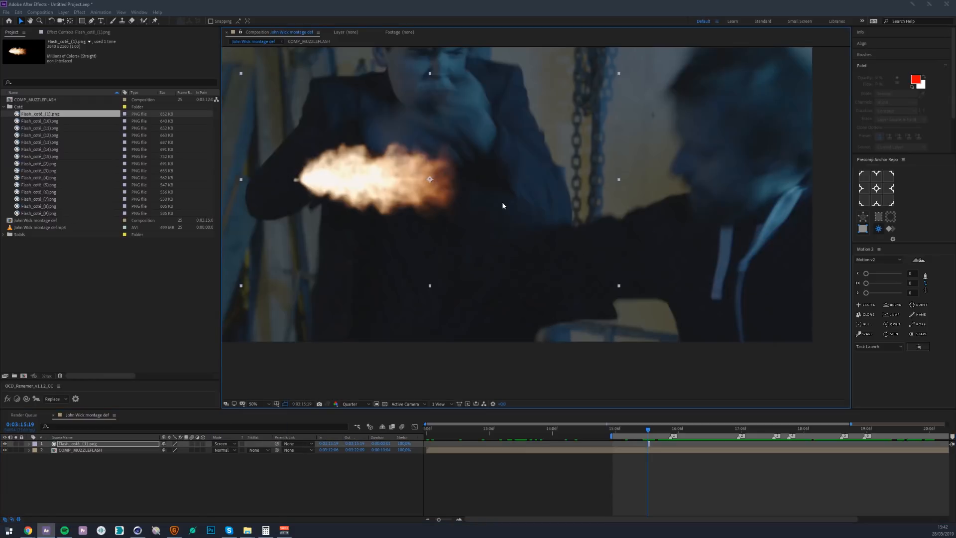
left_click_drag(450, 218, 813, 315)
Shift the one-frame flash layer to the gunshot at 0:03:16:03 and align it with the gun barrel, rotated slightly downward.
left_click(669, 430)
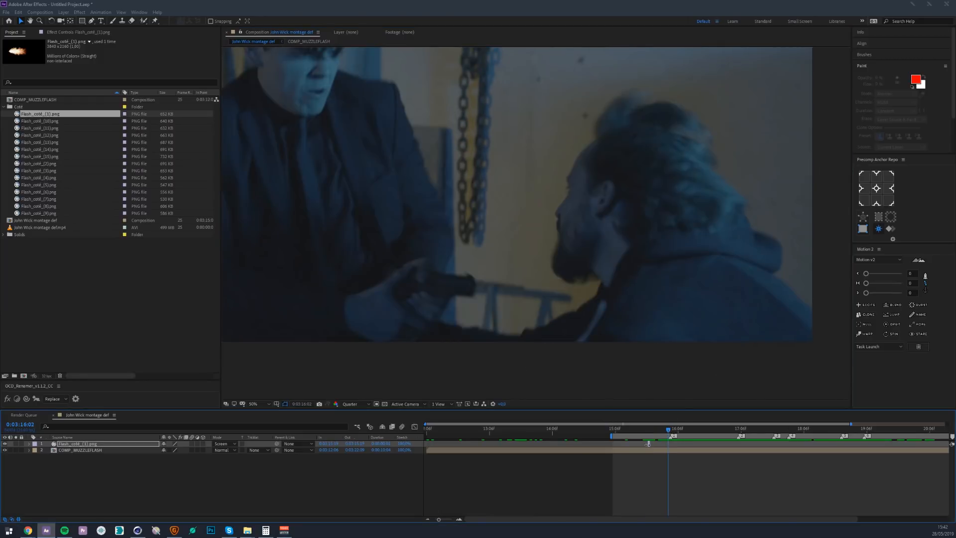
left_click_drag(648, 444, 671, 444)
key("Page_Down")
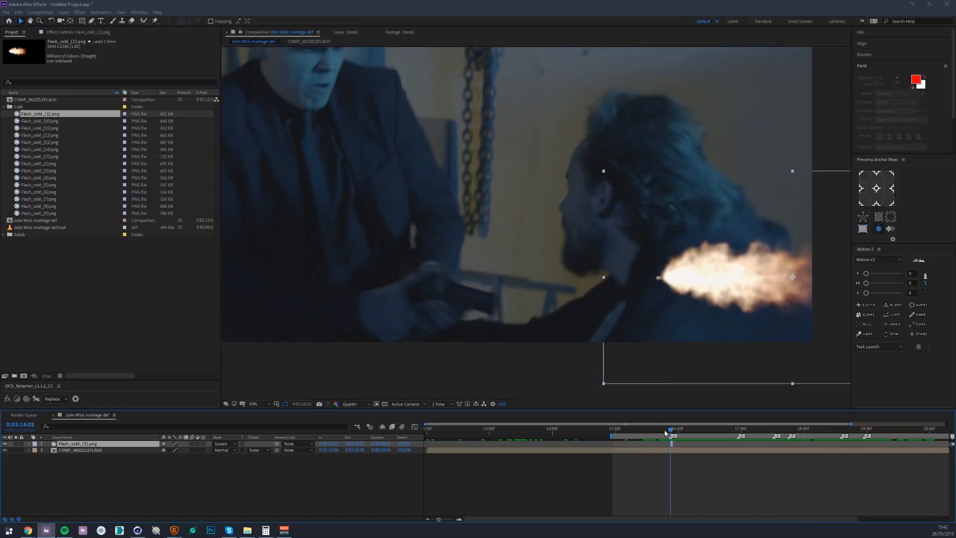
left_click_drag(697, 302, 538, 319)
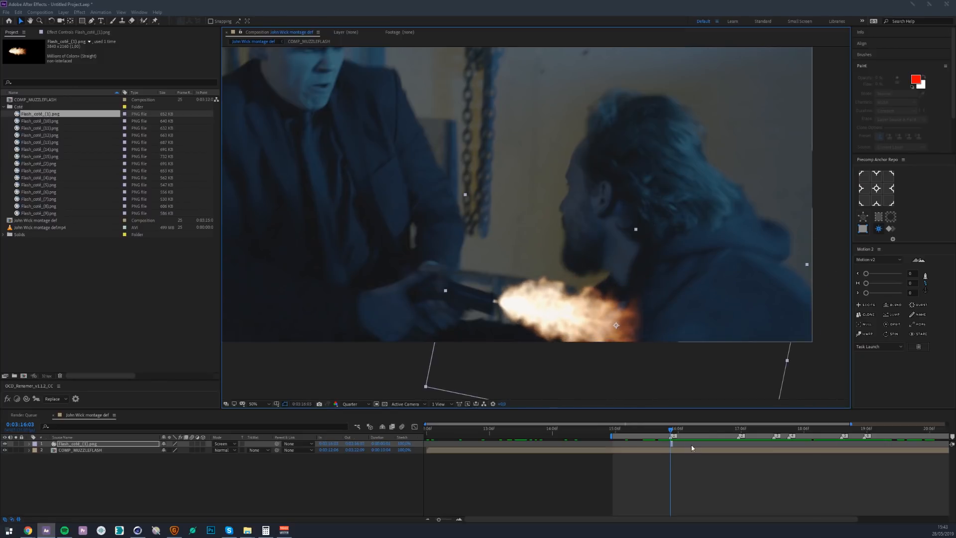
Add Flash_coté_(2).png above COMP_MUZZLEFLASH as a single-frame layer at 0:03:17:05 with the Screen blending mode.
left_click(739, 430)
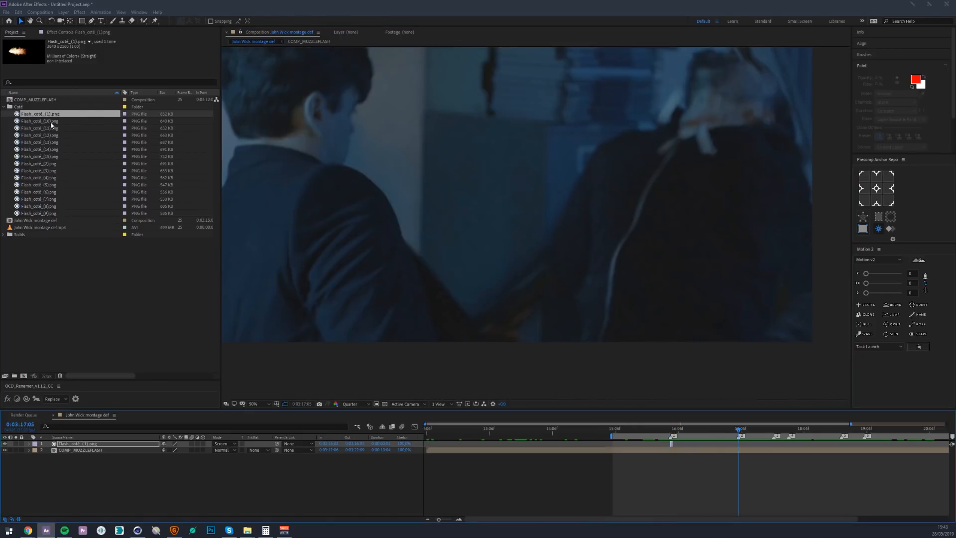
left_click_drag(47, 166, 739, 447)
left_click(225, 450)
left_click(233, 216)
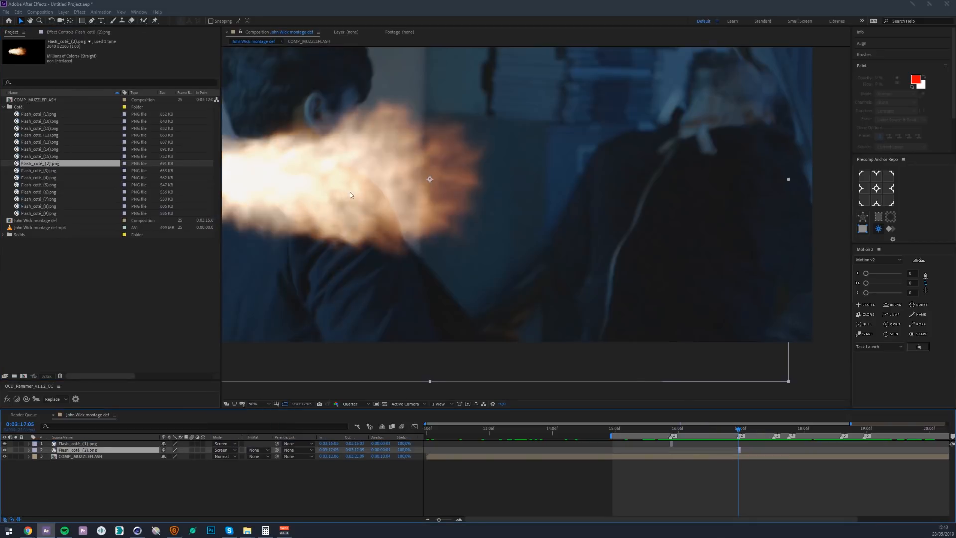
Scale down the Flash_coté_(2).png layer, rotate it diagonally upward and align its bright end with the gun barrel.
scroll(637, 216, "down", 1)
left_click_drag(644, 312, 642, 256)
key("w")
left_click_drag(642, 257, 548, 268)
key("v")
key("period")
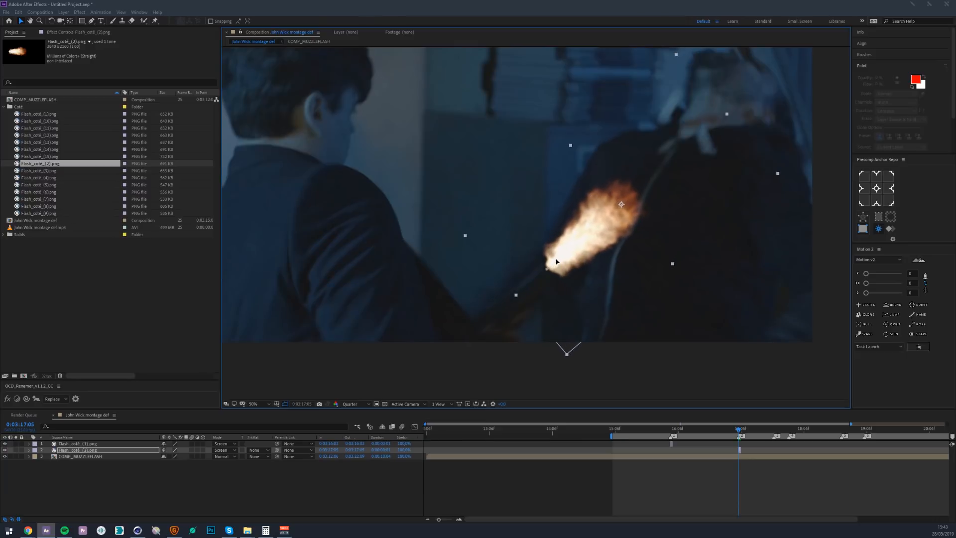
Add Flash_coté_(3).png as a one-frame Screen layer at 0:03:17:19, scaled down and aligned with the gun barrel.
left_click(776, 432)
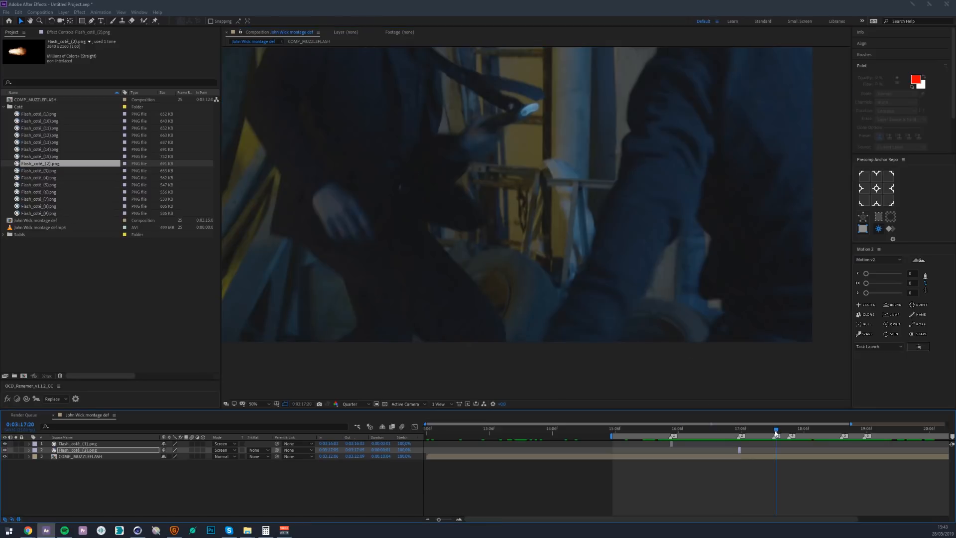
left_click_drag(40, 171, 778, 448)
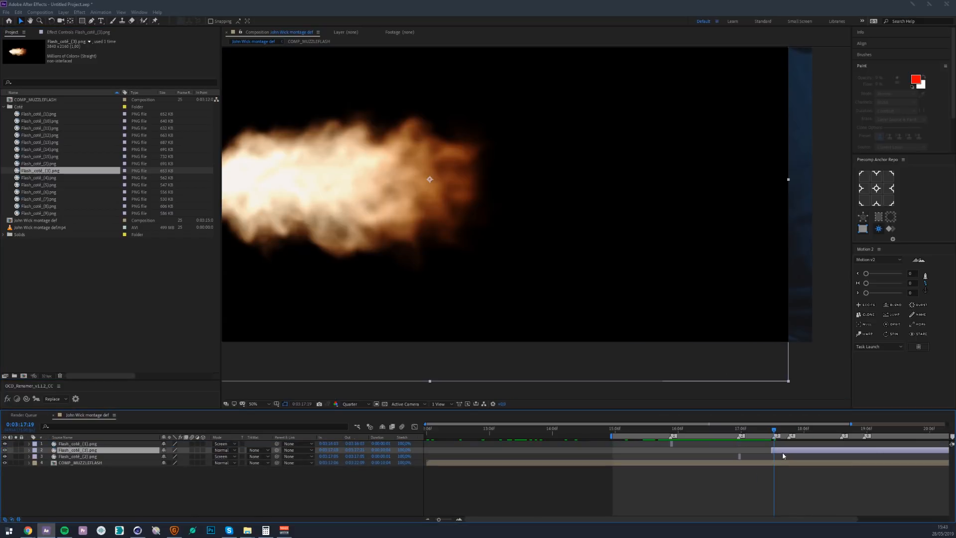
key("Page_Down")
key("ctrl+shift+d")
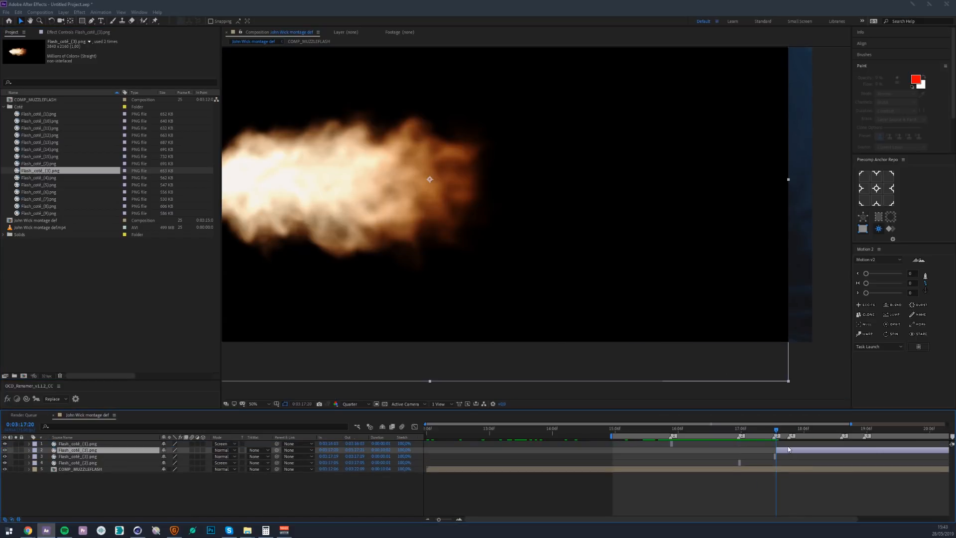
key("Delete")
key("Page_Up")
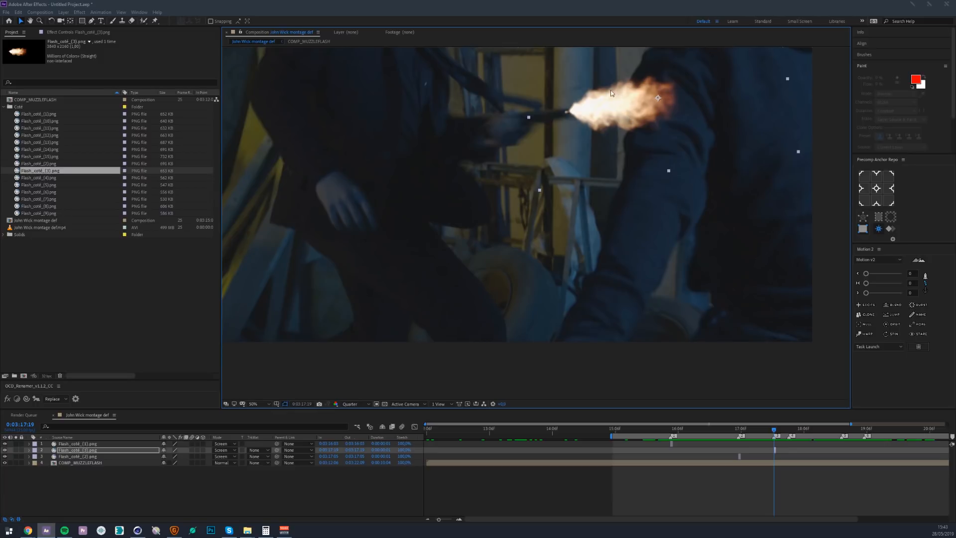
Apply the Glow effect to the Flash_coté_(1).png layer at the 0:03:16:03 gunshot.
scroll(575, 139, "up", 3)
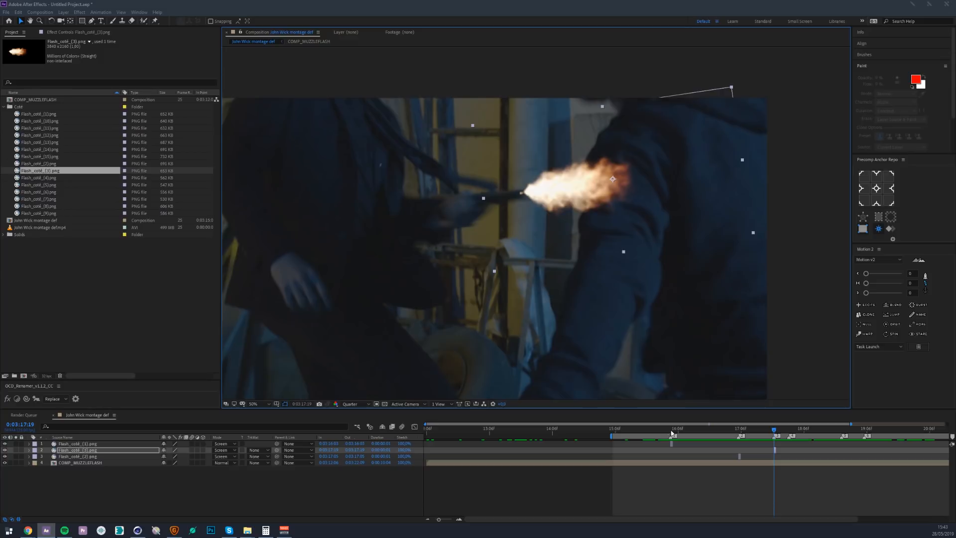
left_click(671, 433)
left_click(530, 337)
left_click_drag(531, 338, 520, 202)
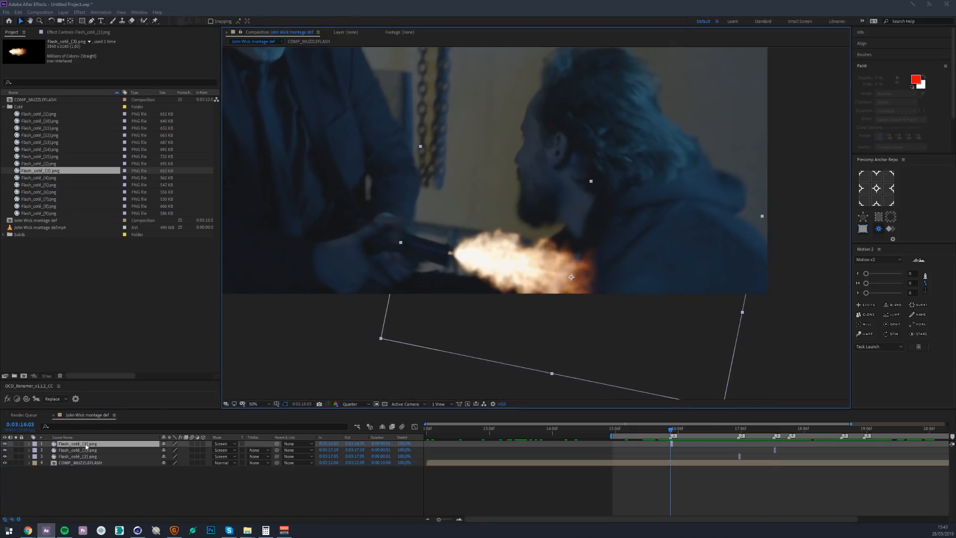
key("ctrl+space")
type("glo")
key("Escape")
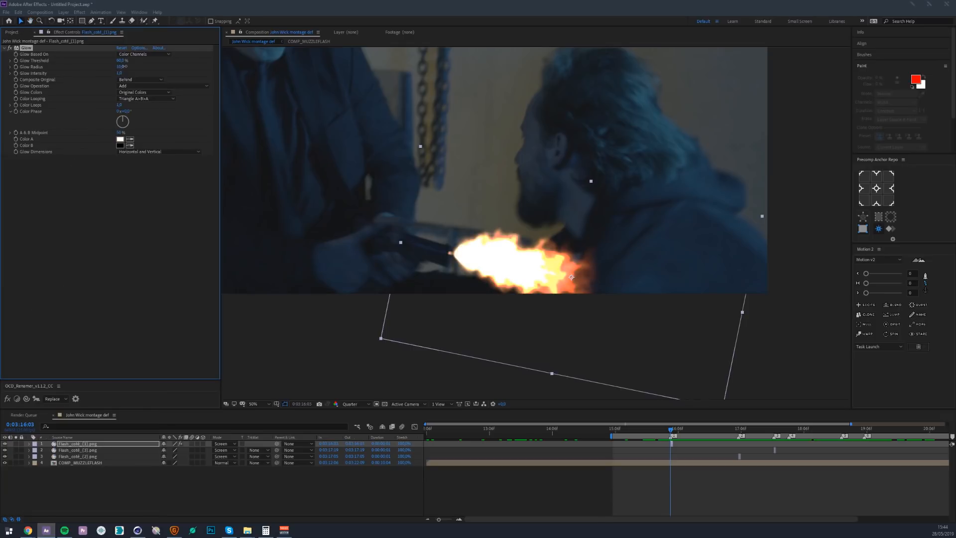
Widen the Glow Radius considerably, reduce the Glow Intensity to 0.5 and set the Glow Operation to Screen.
left_click_drag(123, 66, 334, 74)
left_click(403, 86)
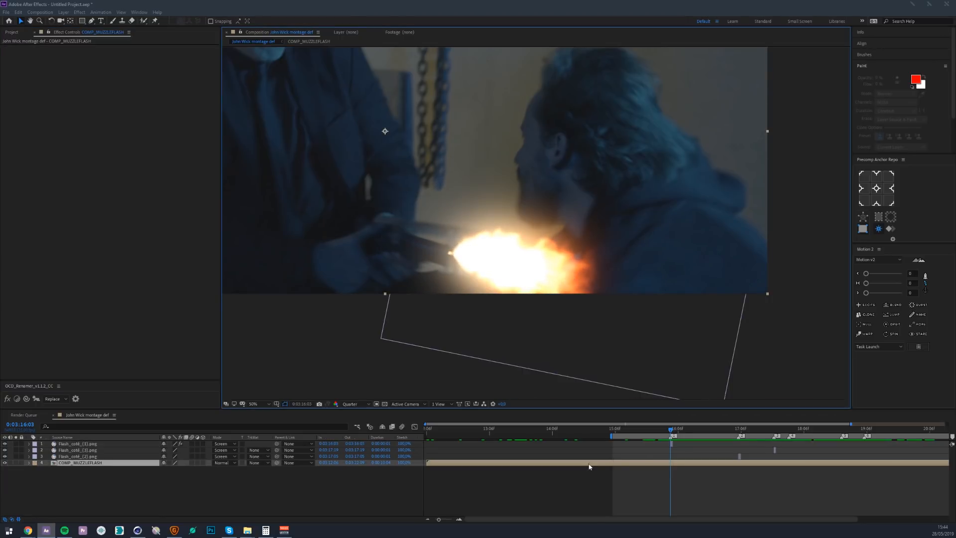
left_click(671, 443)
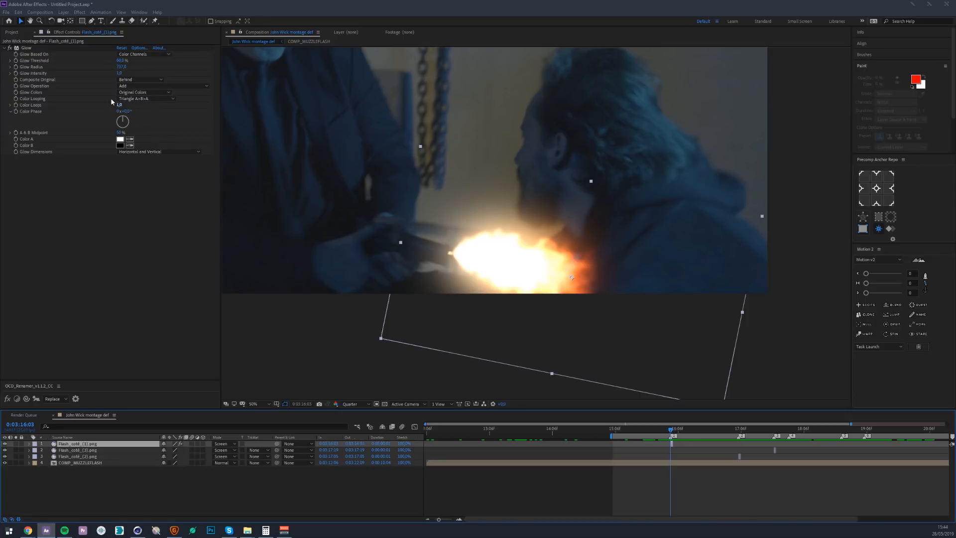
mouse_move(122, 67)
left_mouse_down()
mouse_move(150, 71)
mouse_move(112, 75)
left_mouse_up()
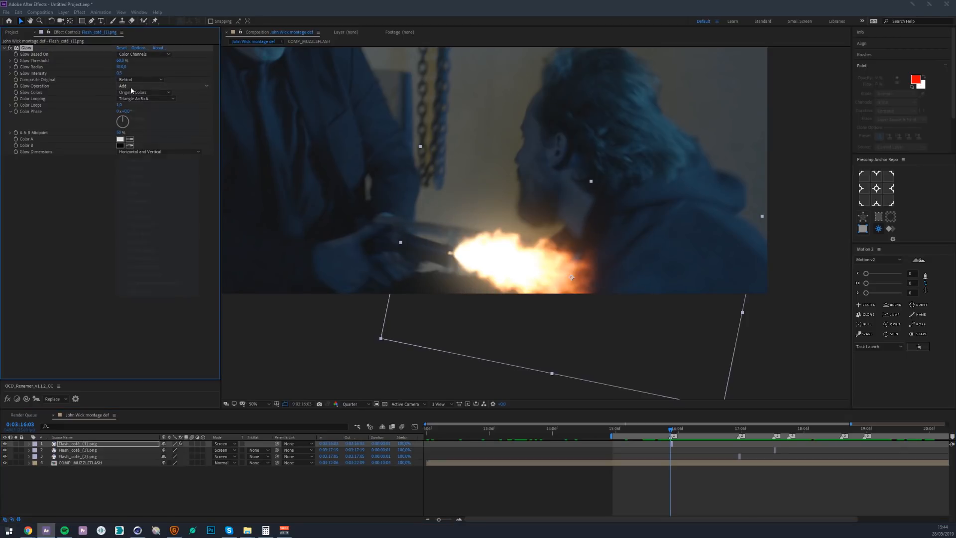
left_click(133, 87)
left_click(134, 135)
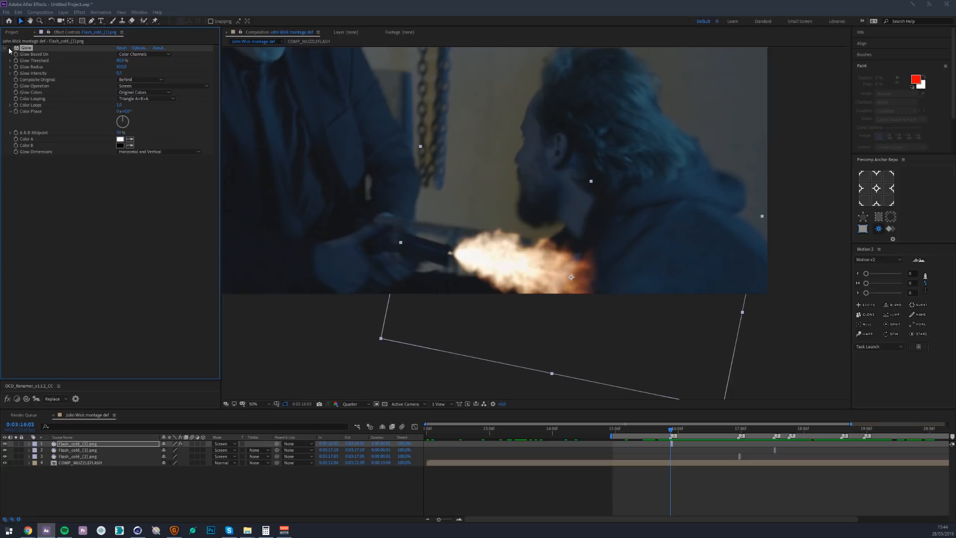
At 0:03:17:19, duplicate COMP_MUZZLEFLASH and move the copy above all the flash layers.
left_click(776, 433)
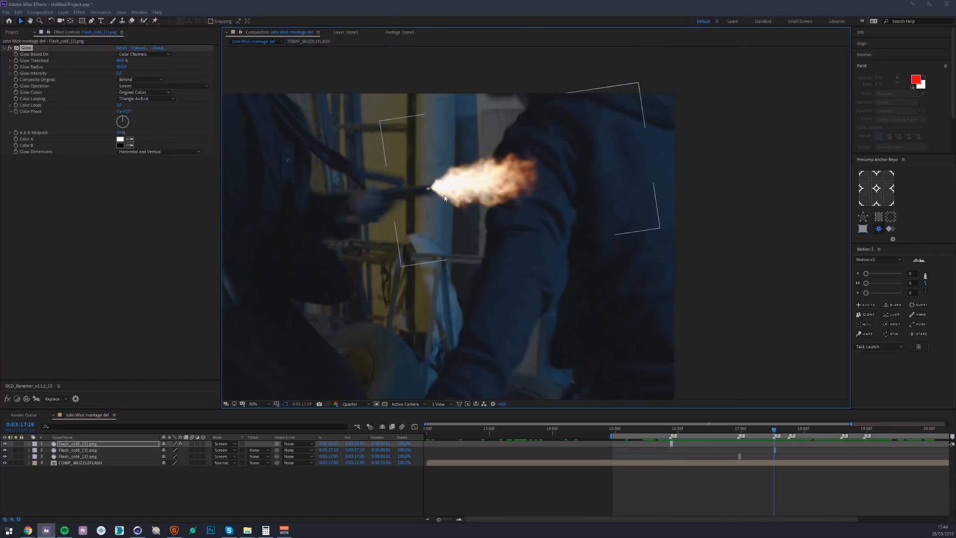
left_click(78, 463)
key("ctrl+d")
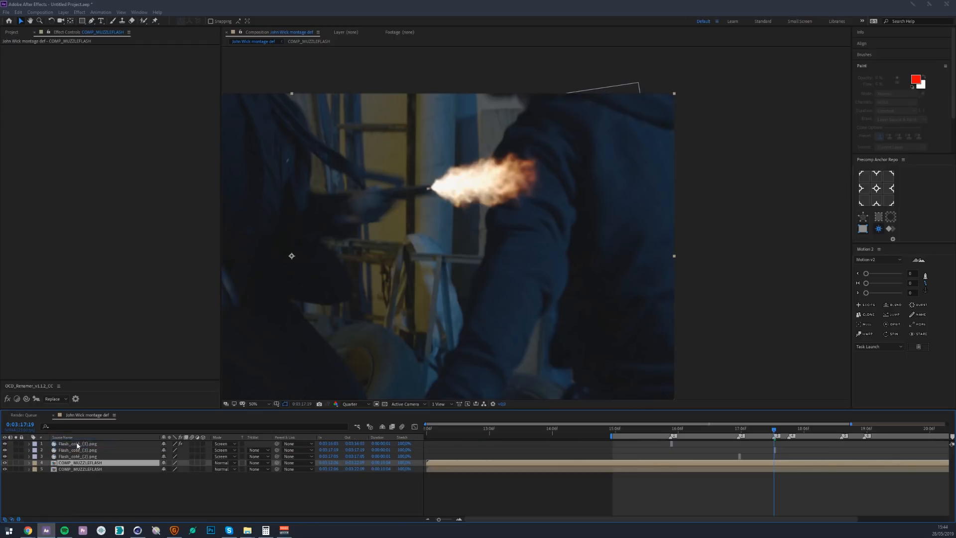
left_click_drag(78, 446, 84, 449)
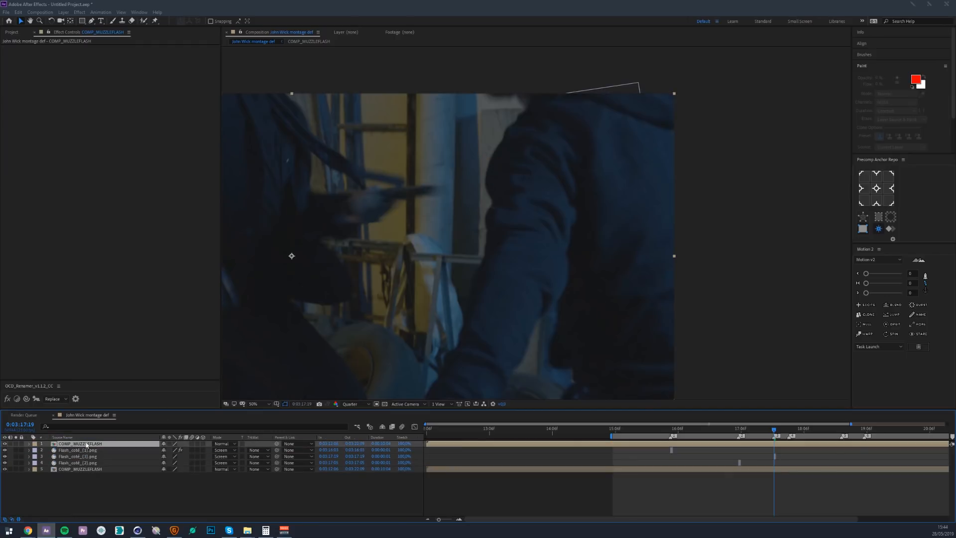
Start a Pen tool mask on the top COMP_MUZZLEFLASH copy, tracing the edge of the hooded man's arm facing the gun.
scroll(536, 160, "up", 4)
left_click(92, 22)
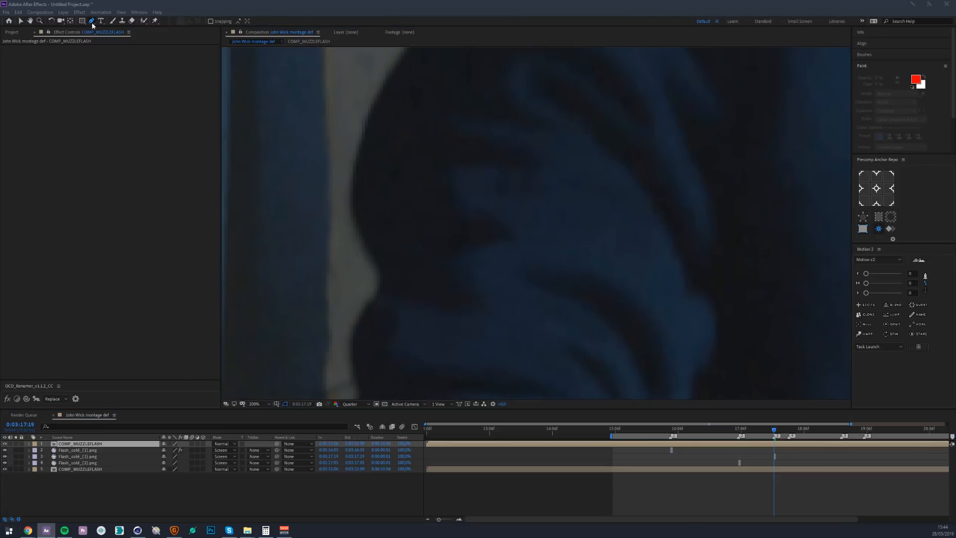
left_click_drag(406, 55, 388, 78)
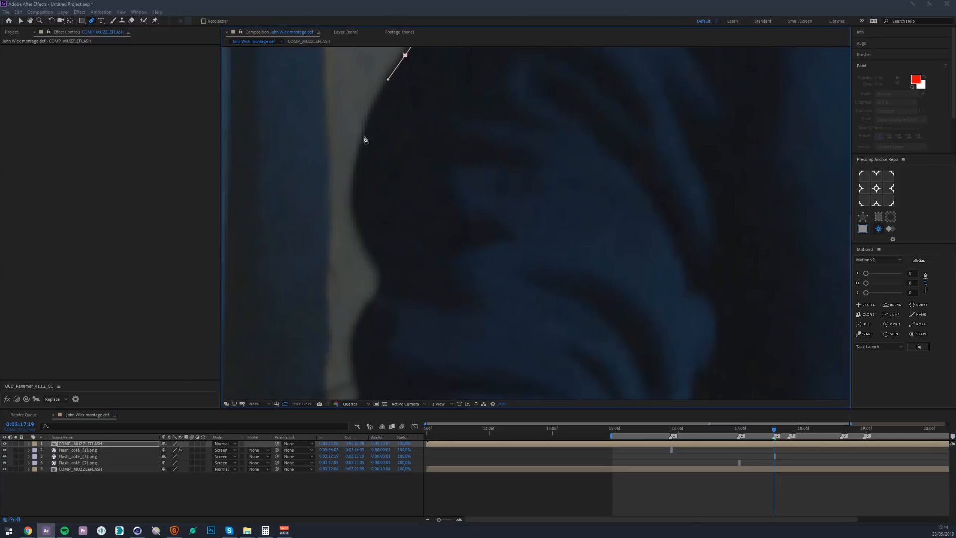
left_click(356, 167)
left_click(353, 200)
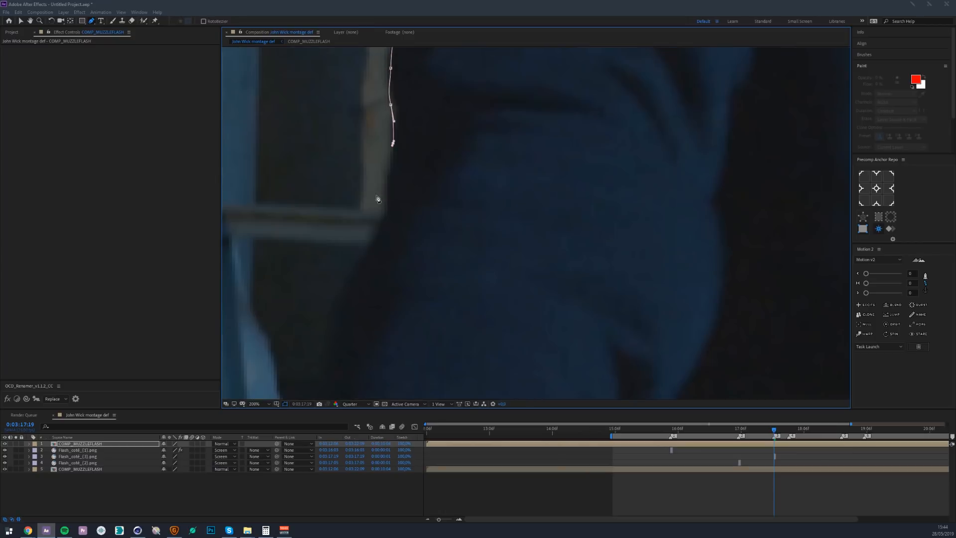
left_click_drag(391, 201, 382, 225)
left_click_drag(362, 259, 357, 268)
right_click(357, 267)
key("Escape")
left_click(340, 300)
left_click(331, 346)
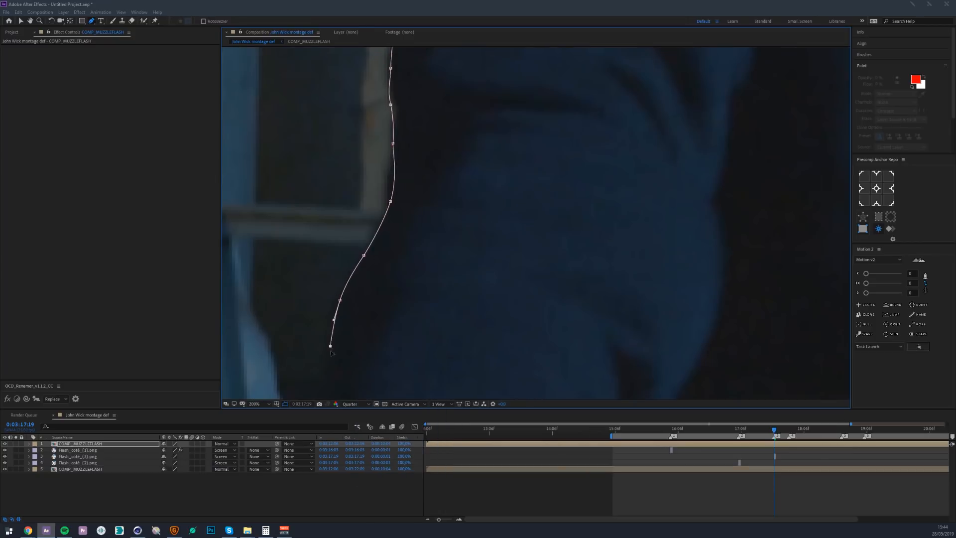
Continue the mask around the far side of the arm and over the shoulder, closing it at its first point.
left_click(652, 329)
left_click(700, 291)
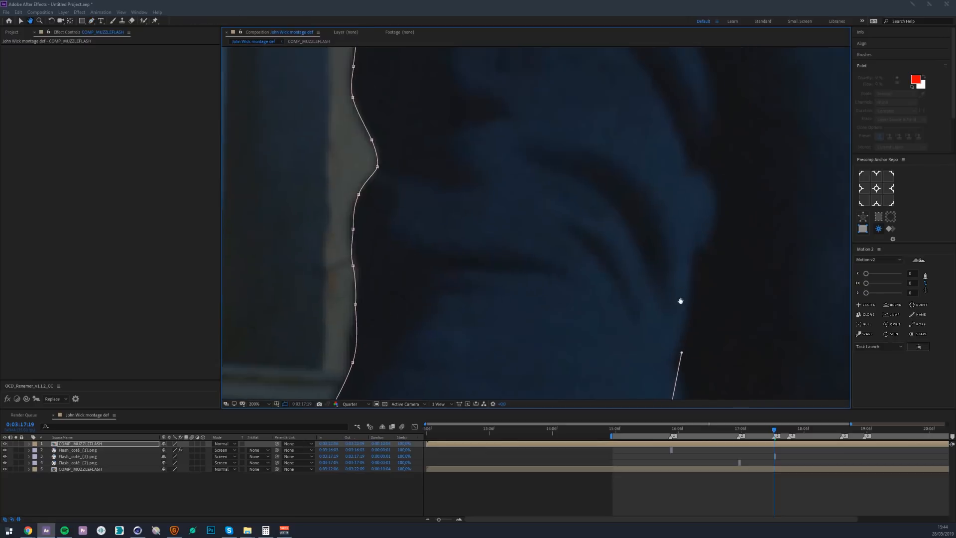
left_click(705, 203)
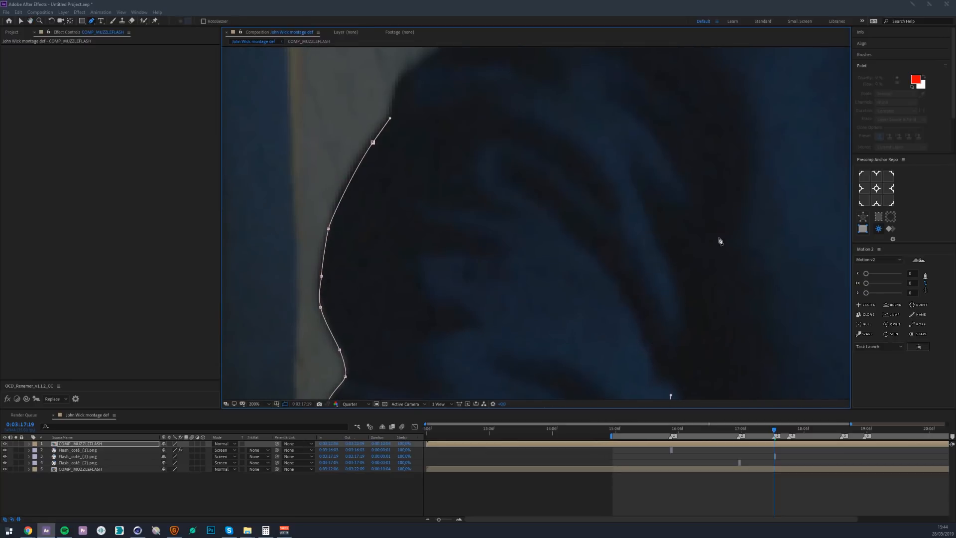
left_click(732, 216)
left_click_drag(744, 99, 807, 143)
left_click_drag(606, 48, 498, 50)
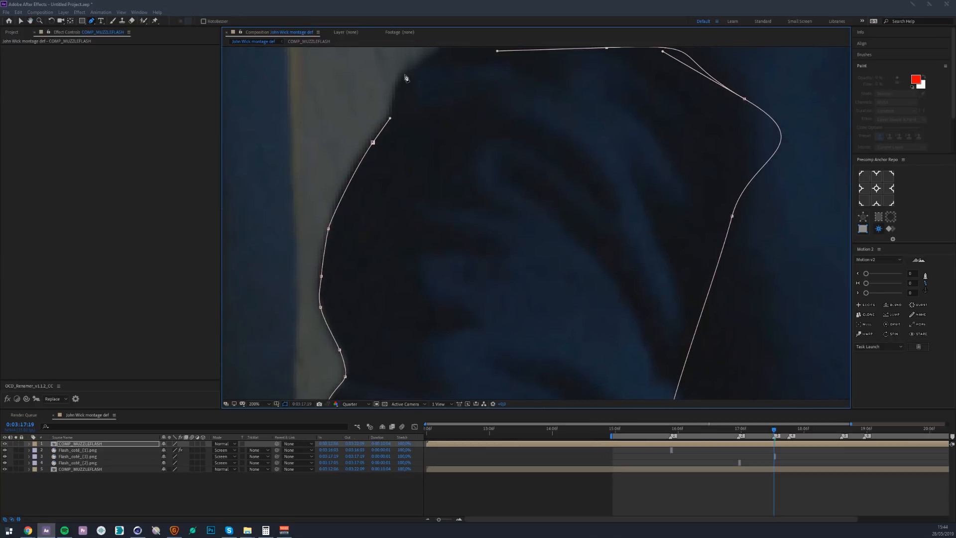
left_click_drag(411, 68, 394, 90)
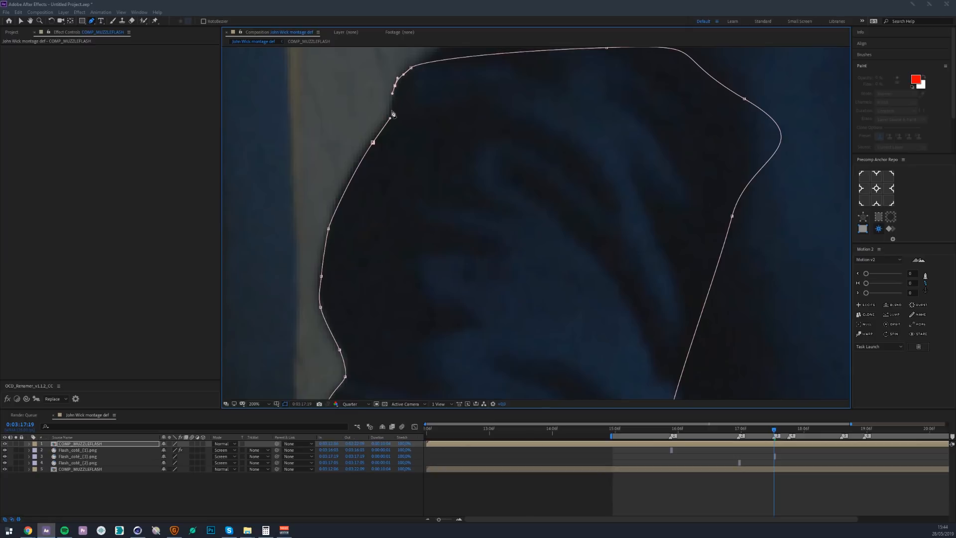
left_click(392, 108)
left_click(375, 143)
scroll(395, 167, "down", 3)
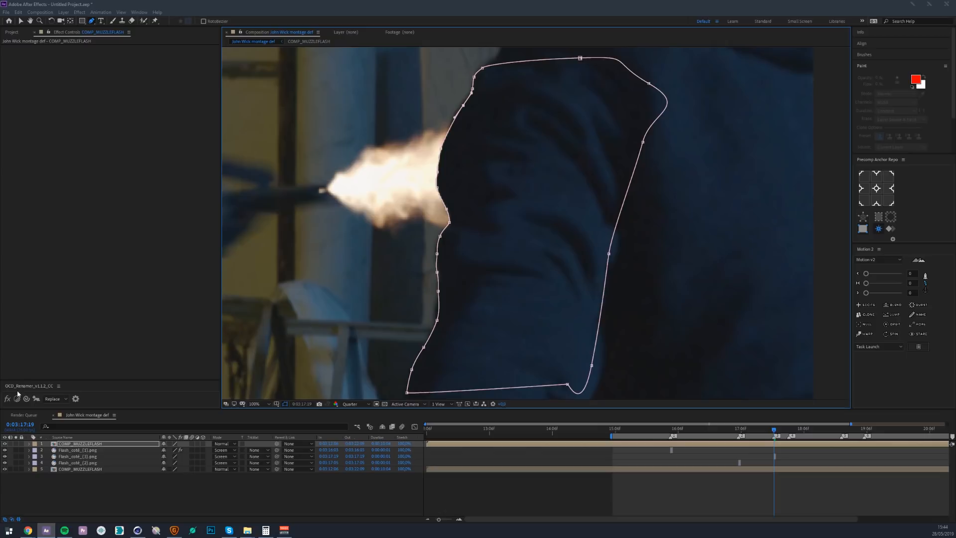
Set the arm mask's feather to 5 pixels and check the softened edge against the flash.
key("m")
key("m")
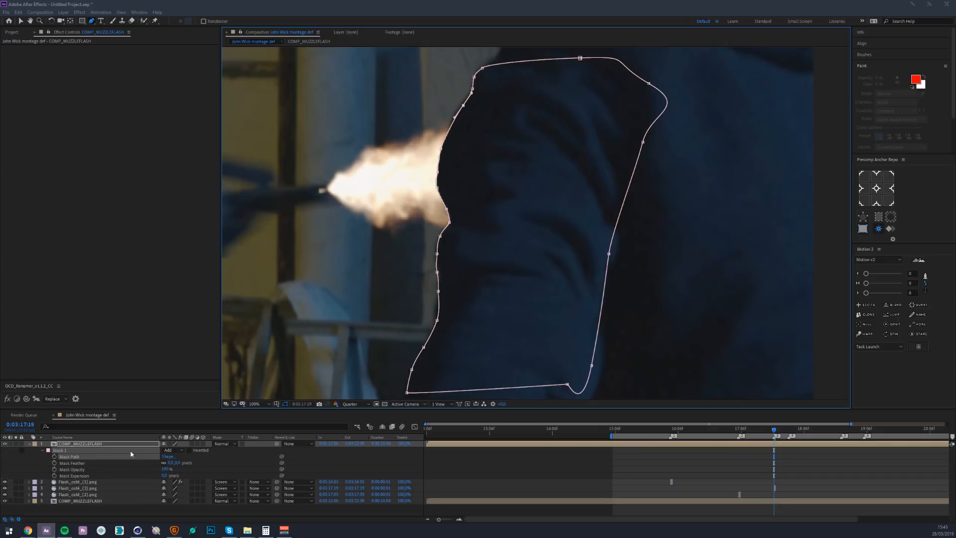
left_click(178, 463)
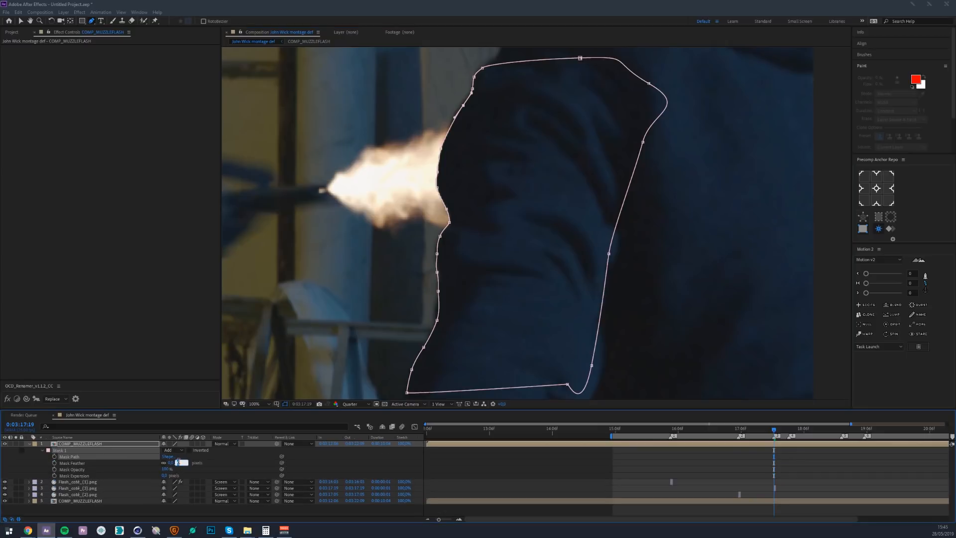
left_click(61, 444)
key("m")
key("m")
key("m")
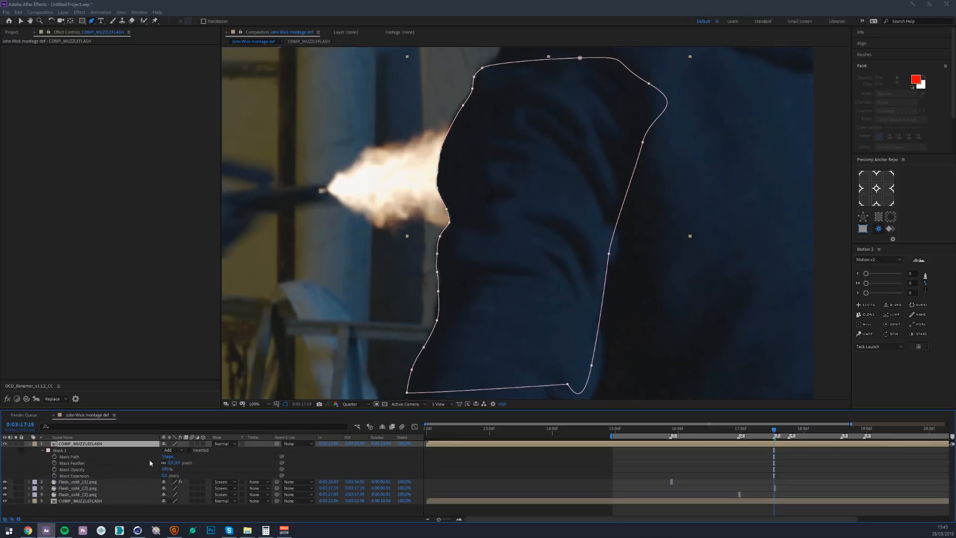
left_click(175, 463)
left_click(177, 463)
type("5")
key("Return")
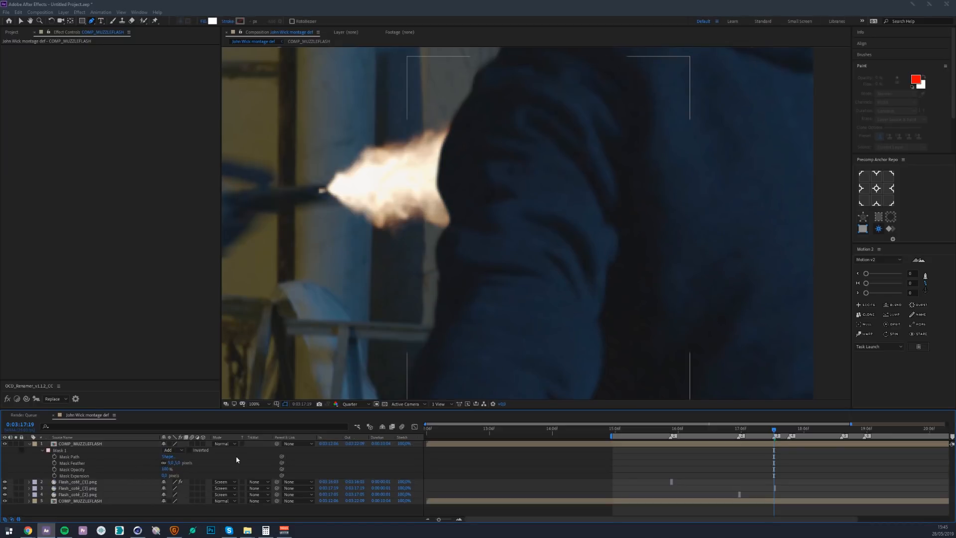
scroll(417, 204, "down", 1)
scroll(442, 214, "up", 1)
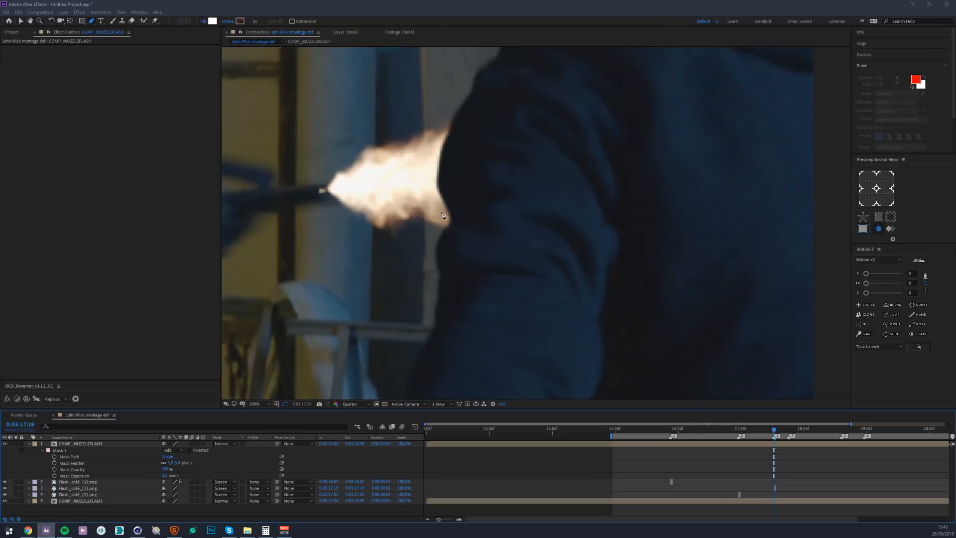
Hide the masked COMP_MUZZLEFLASH copy and use it as an Alpha Inverted Matte for the Flash_coté_(1).png layer.
left_click(5, 444)
left_click(88, 487)
left_click(80, 483)
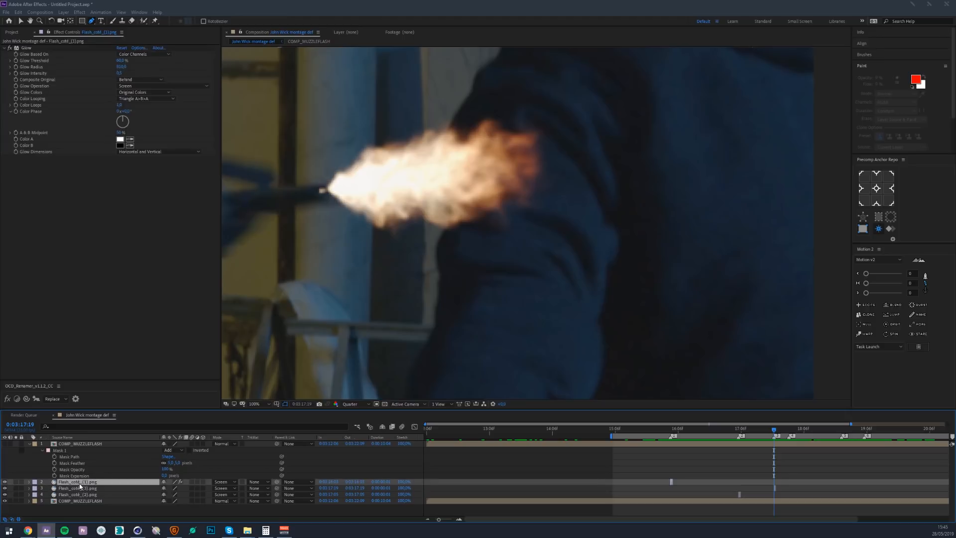
left_click(249, 482)
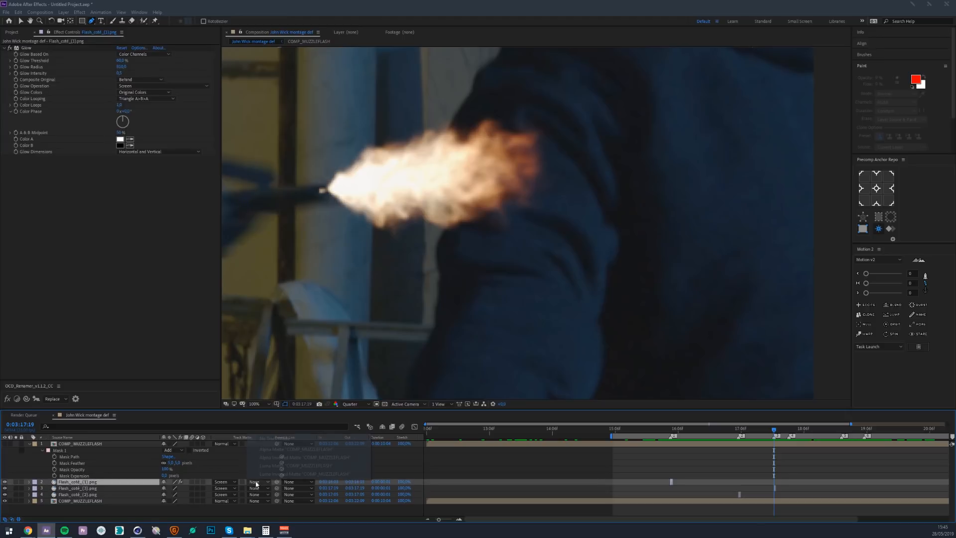
left_click(264, 457)
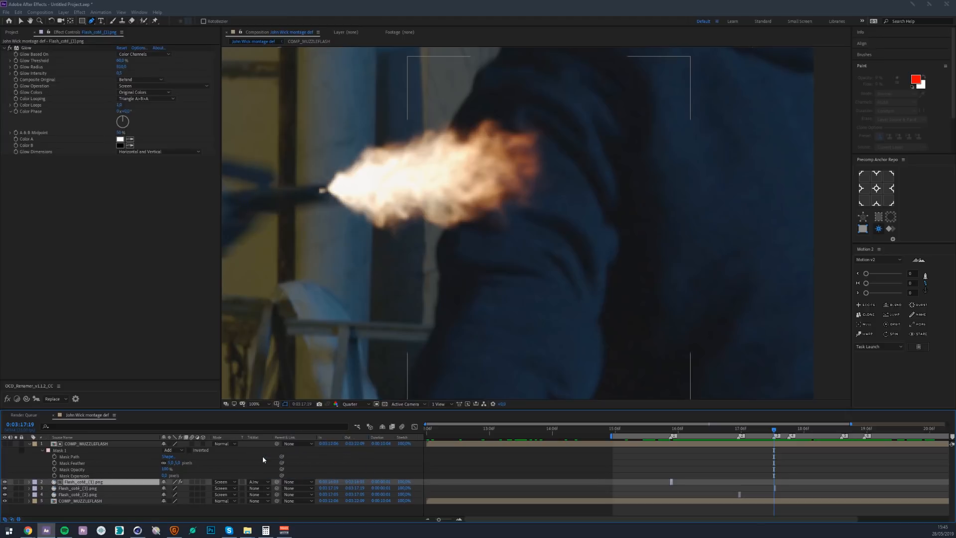
left_click(77, 443)
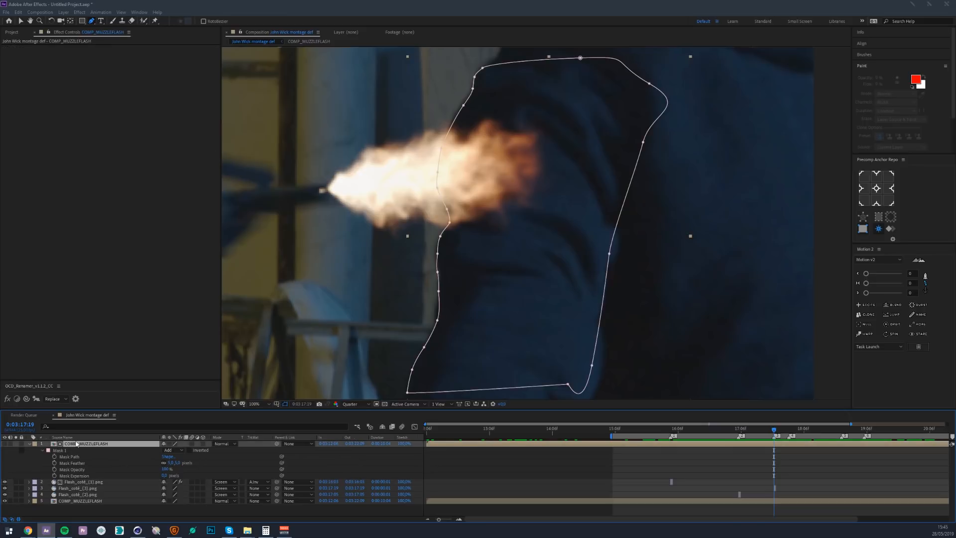
Try Alpha Matte on the Flash_coté_(1).png layer, and return its track matte to Alpha Inverted Matte.
left_click(273, 479)
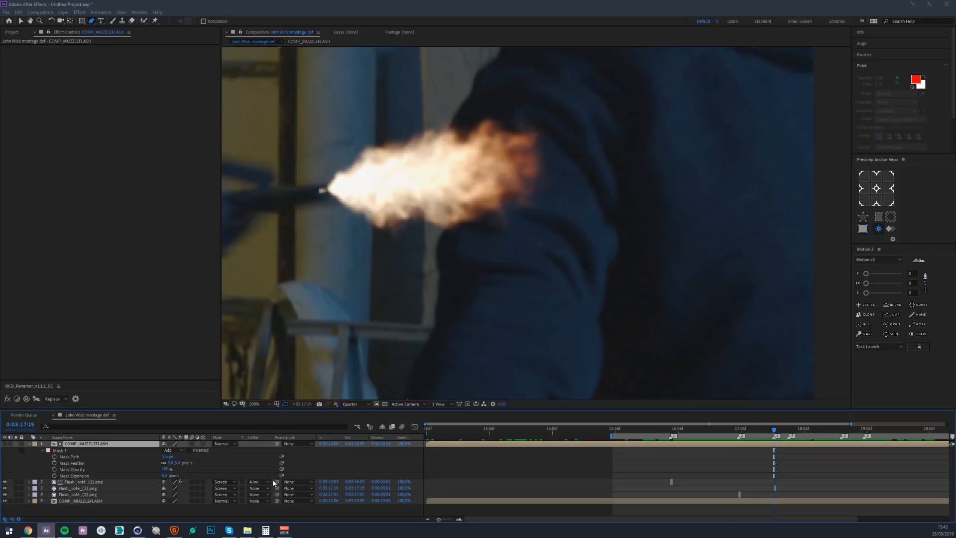
left_click(266, 483)
left_click(267, 449)
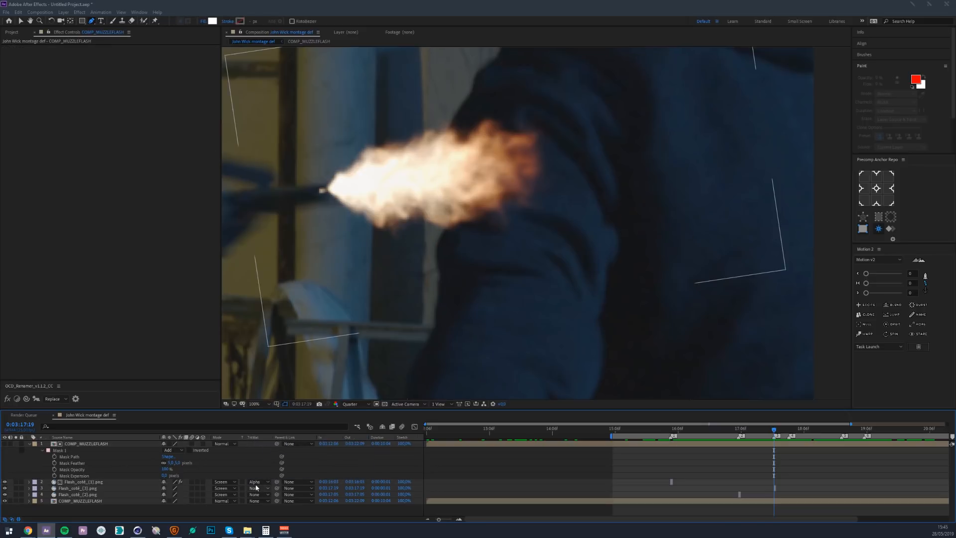
left_click(258, 481)
left_click(264, 457)
Solo the masked COMP_MUZZLEFLASH copy to inspect the arm cutout, and restore the full composite view.
left_click(59, 451)
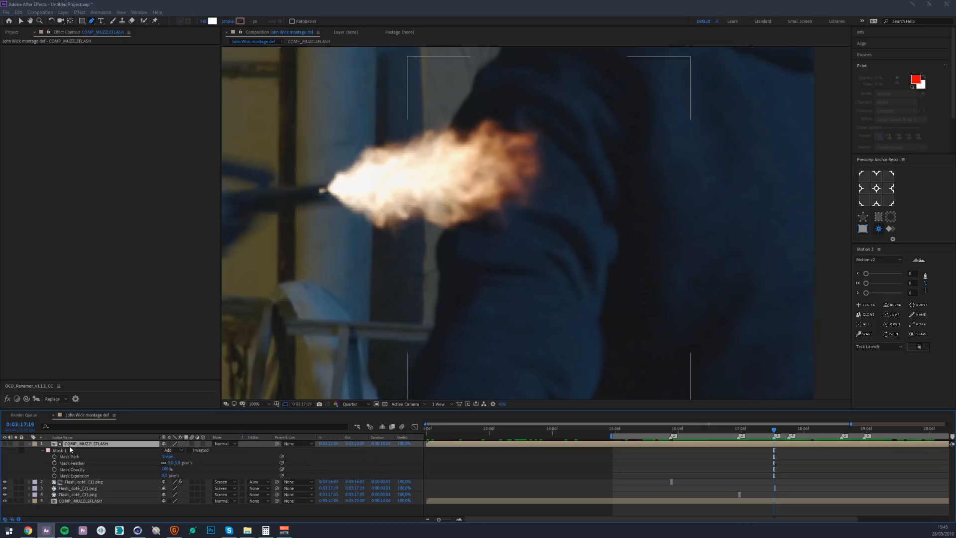
left_click(16, 445)
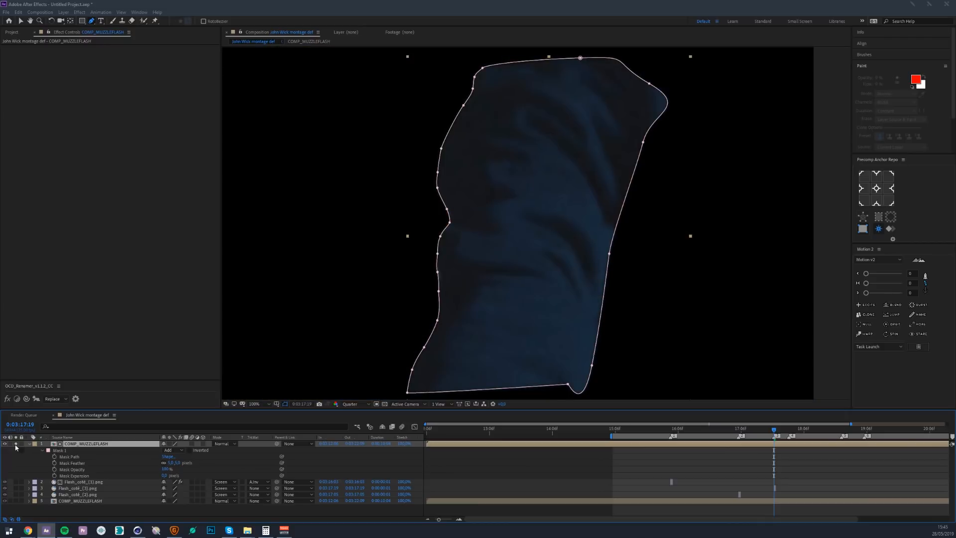
left_click(15, 444)
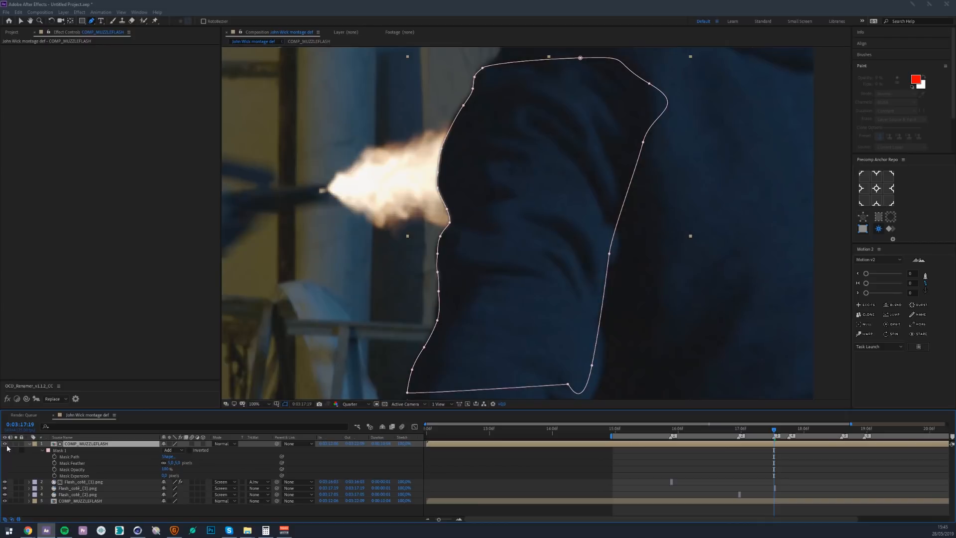
Remove the track matte from the Flash_coté_(1).png layer.
left_click(81, 484)
left_click(262, 482)
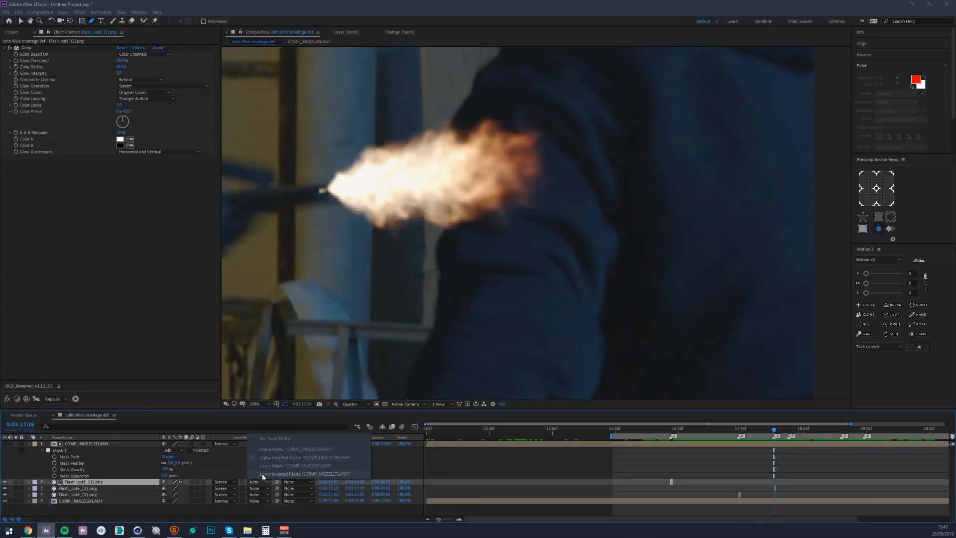
left_click(265, 459)
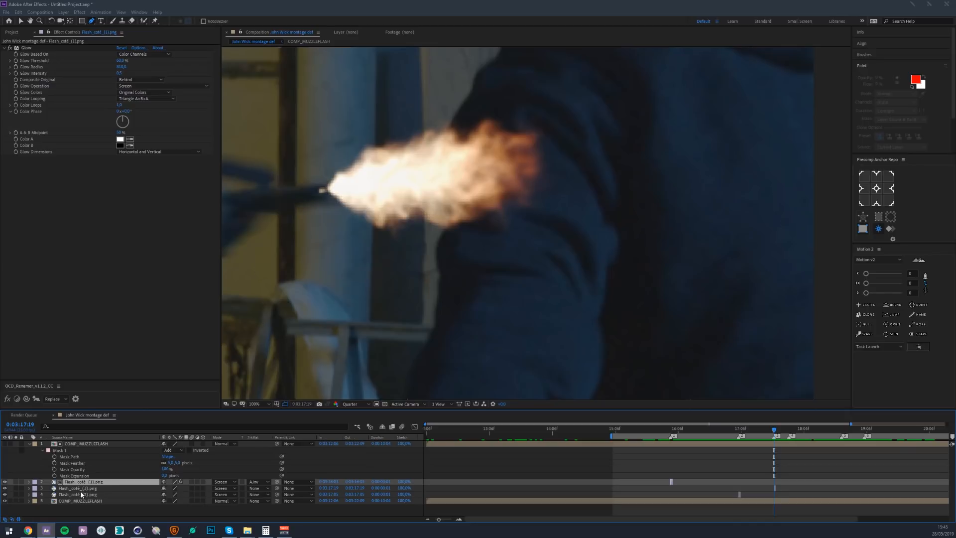
left_click(262, 482)
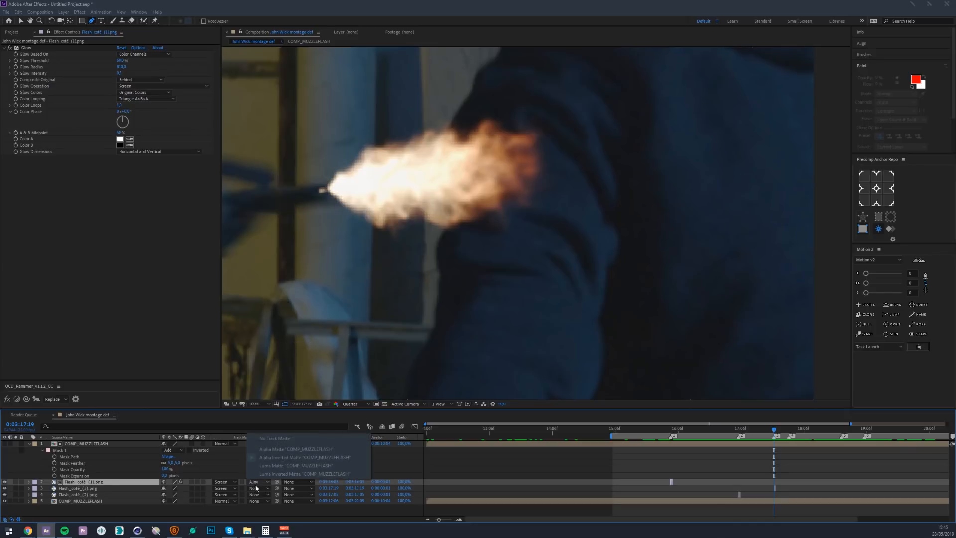
left_click(272, 438)
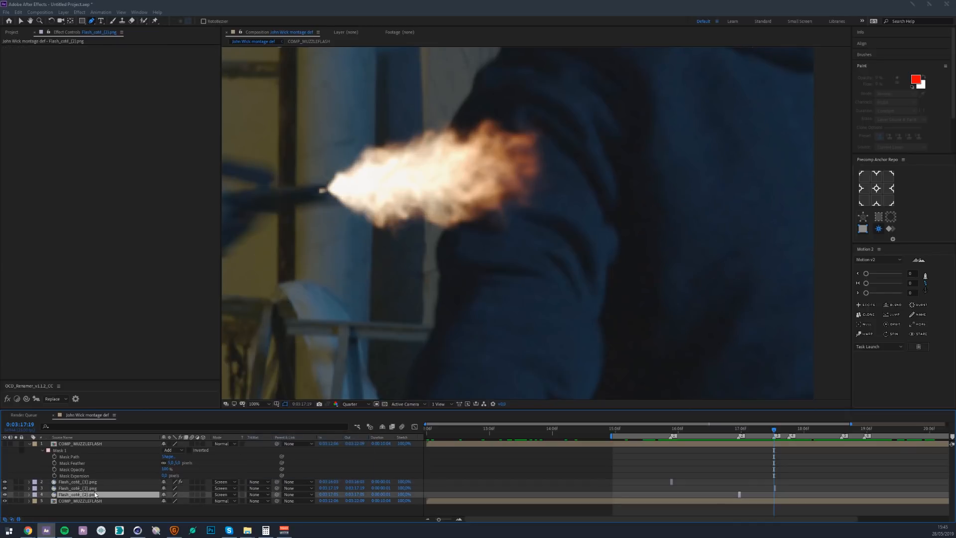
Place Flash_coté_(3).png directly beneath the masked COMP_MUZZLEFLASH copy with its track matte set to Alpha Inverted Matte.
left_click(96, 490)
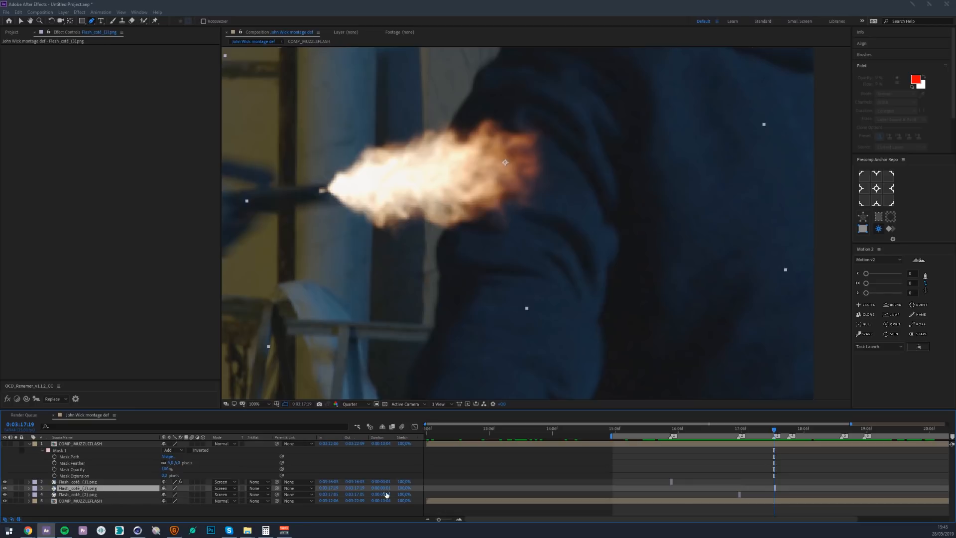
left_click(258, 489)
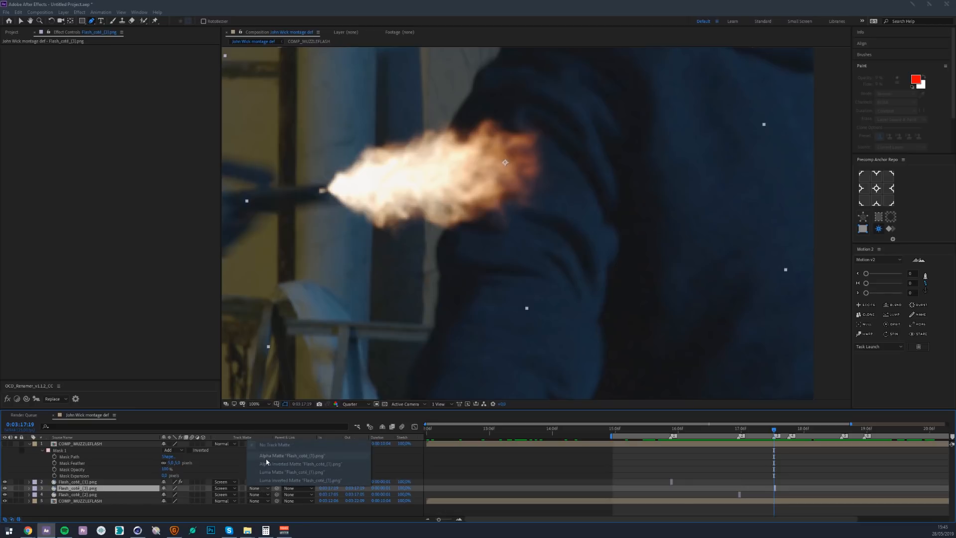
left_click(292, 455)
left_click(264, 489)
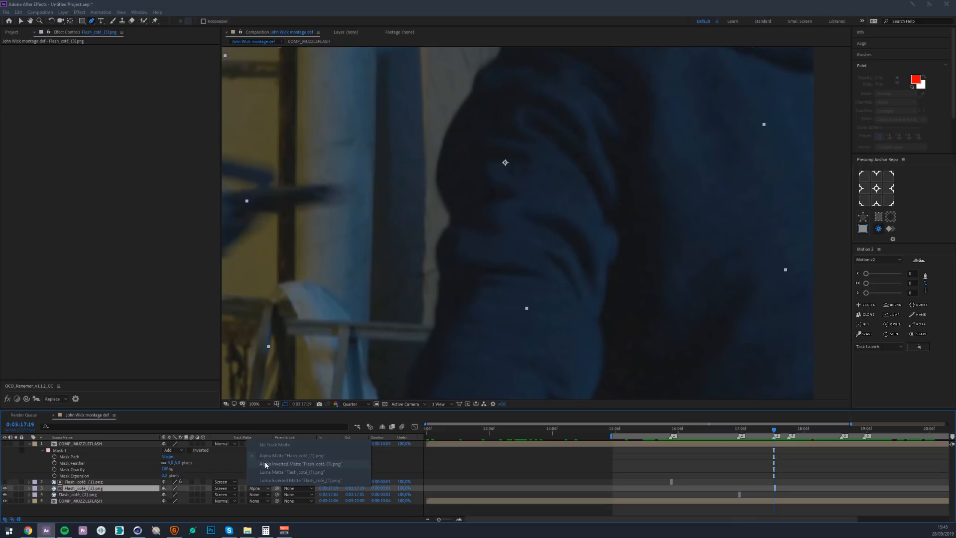
left_click(265, 459)
key("ctrl+bracketright")
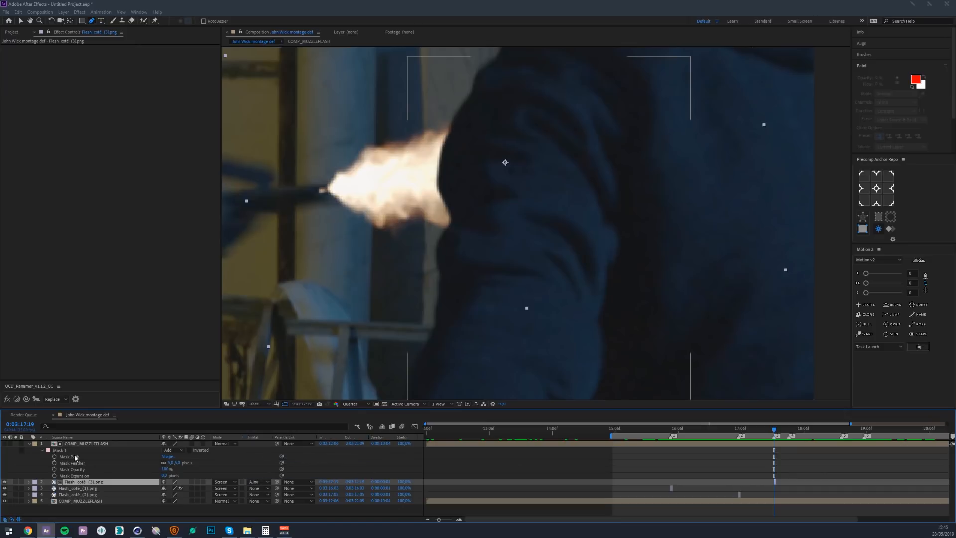
Pre-compose the masked COMP_MUZZLEFLASH copy and Flash_coté_(3).png as "muzzle" and set the new layer's blending mode to Screen.
left_click(88, 445)
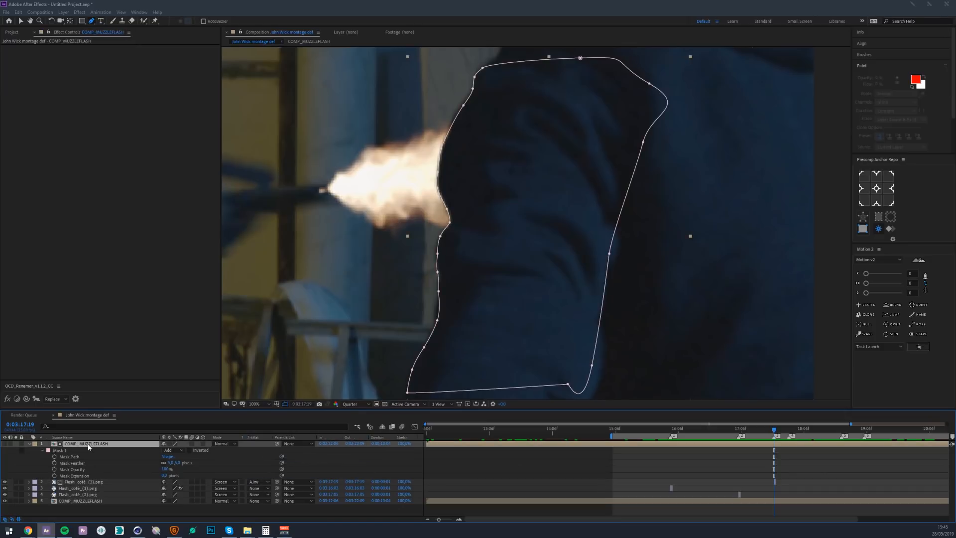
left_click(80, 481)
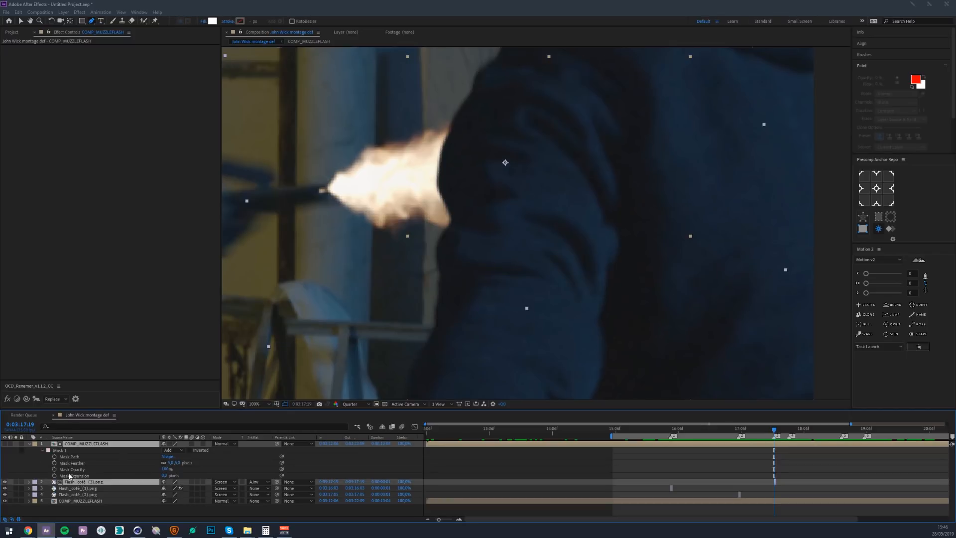
key("ctrl+shift+c")
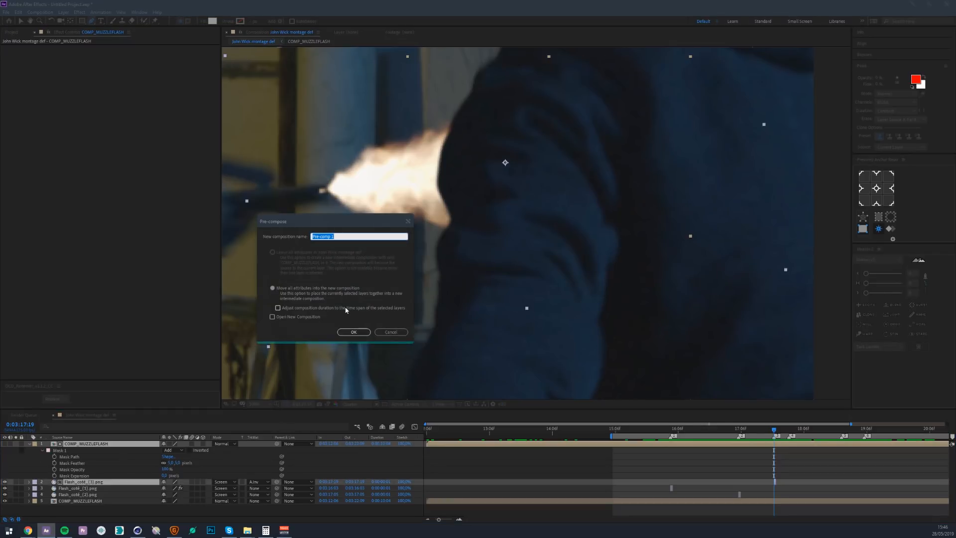
type("muzzle")
key("Return")
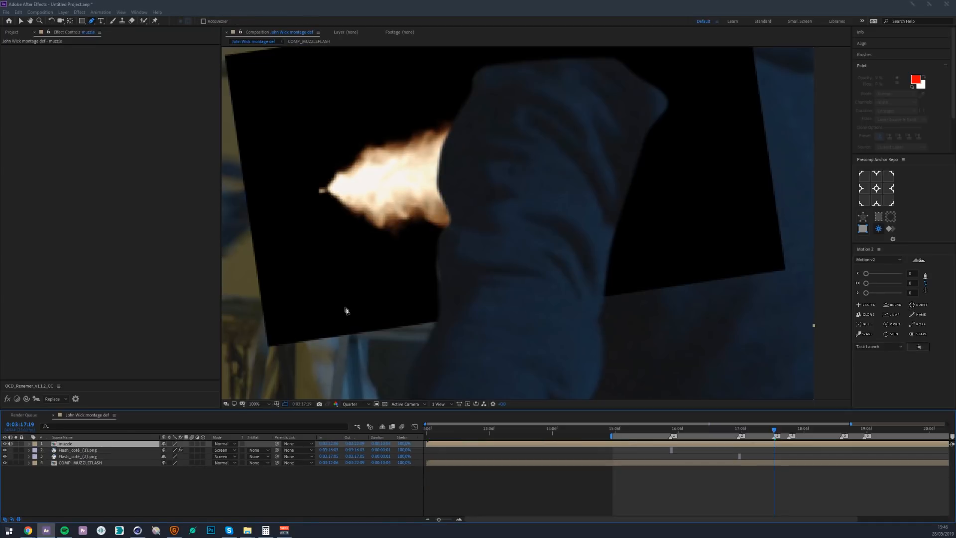
left_click(222, 443)
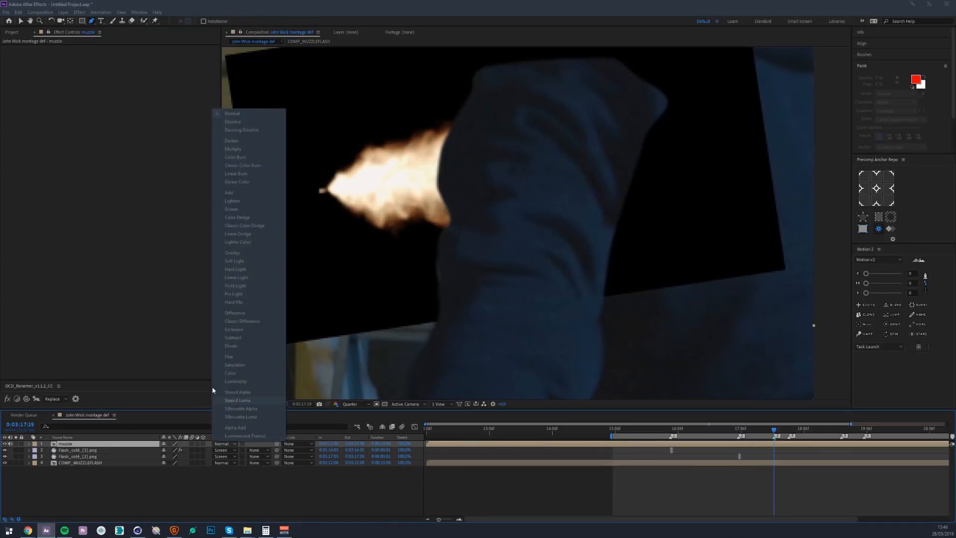
left_click(232, 209)
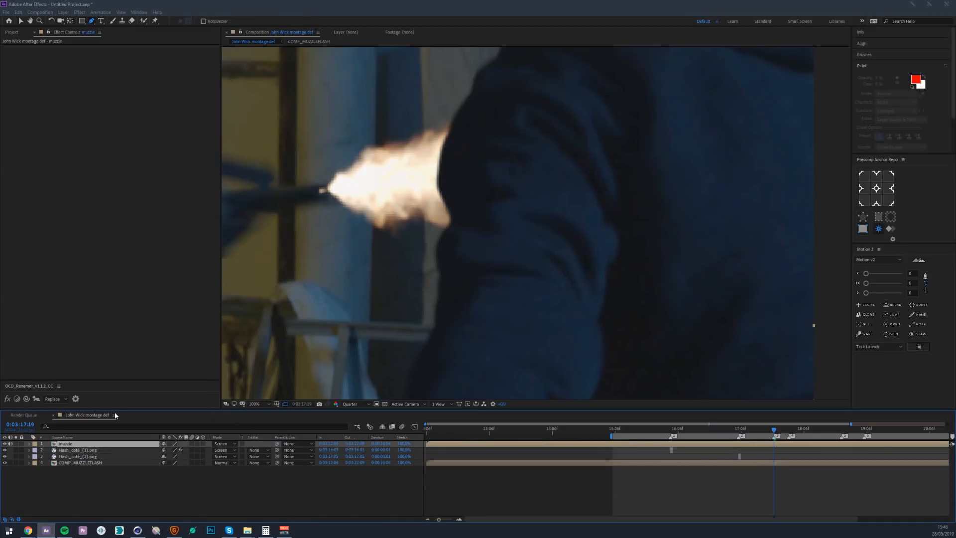
Copy the Glow effect from Flash_coté_(1).png onto the muzzle layer.
left_click(75, 451)
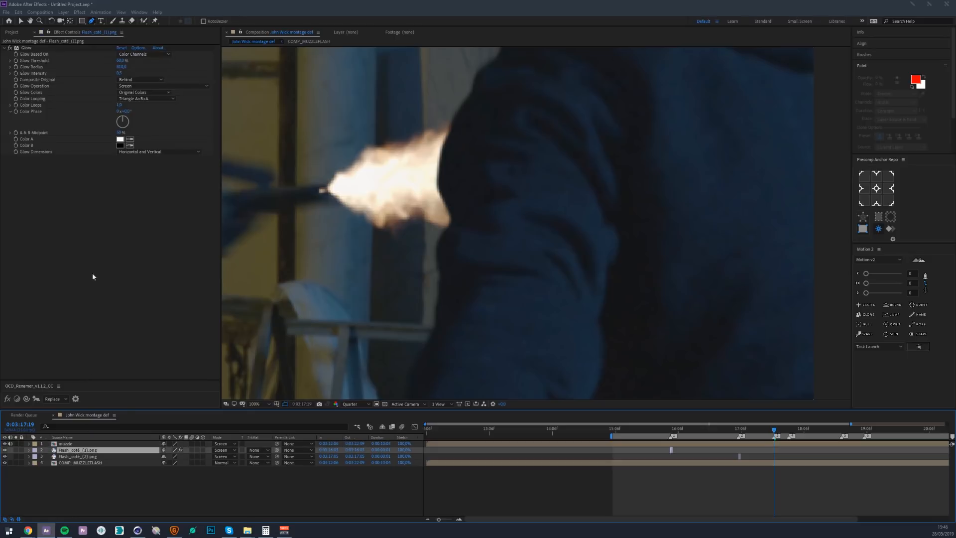
left_click(34, 49)
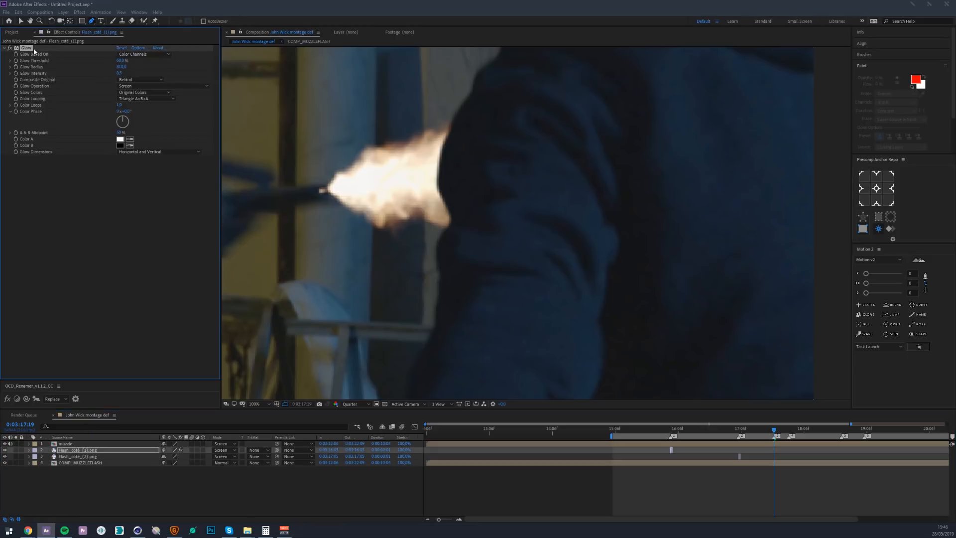
left_click(60, 444)
key("ctrl+v")
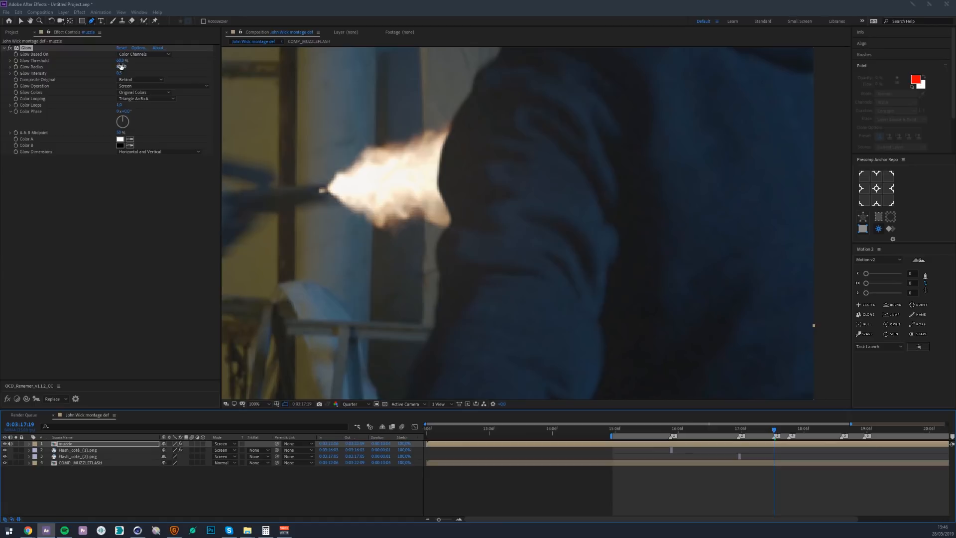
Try a different Glow radius on the muzzle layer and inspect the light spill along the masked arm edge.
left_click_drag(121, 66, 161, 67)
scroll(464, 147, "up", 2)
left_click_drag(464, 148, 561, 269)
left_click_drag(271, 105, 431, 211)
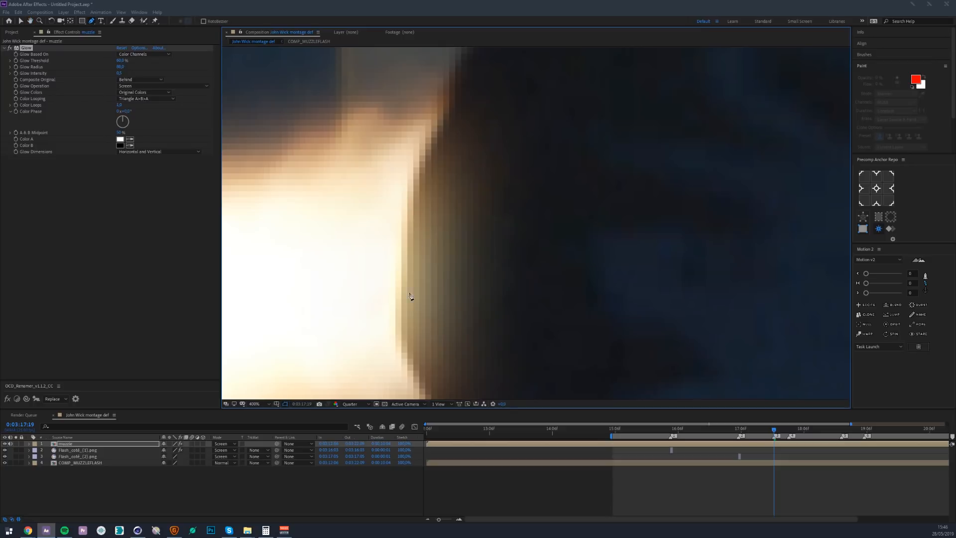
scroll(418, 299, "down", 6)
scroll(474, 285, "up", 2)
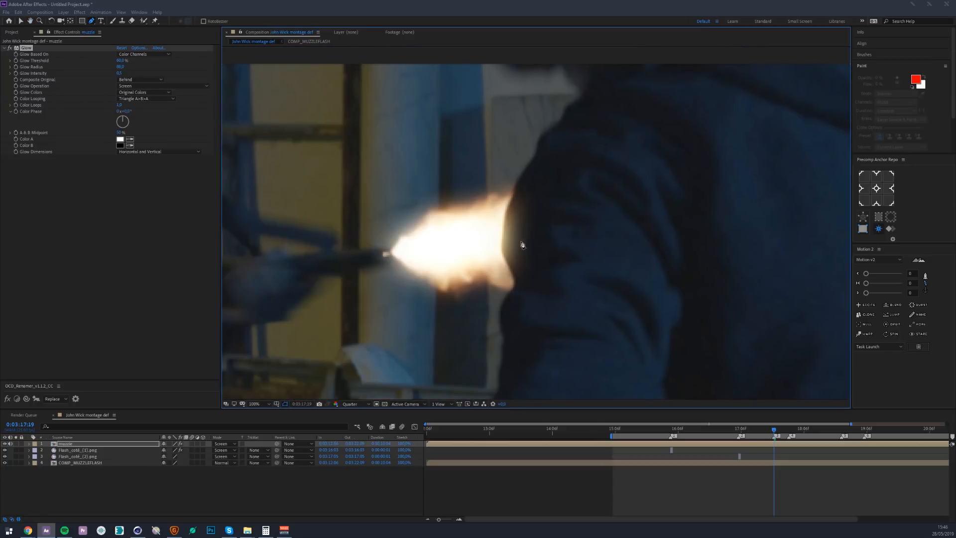
Raise the muzzle layer's Glow radius to about 205 and check how the glow wraps over the arm.
left_click_drag(123, 67, 158, 60)
scroll(393, 228, "down", 2)
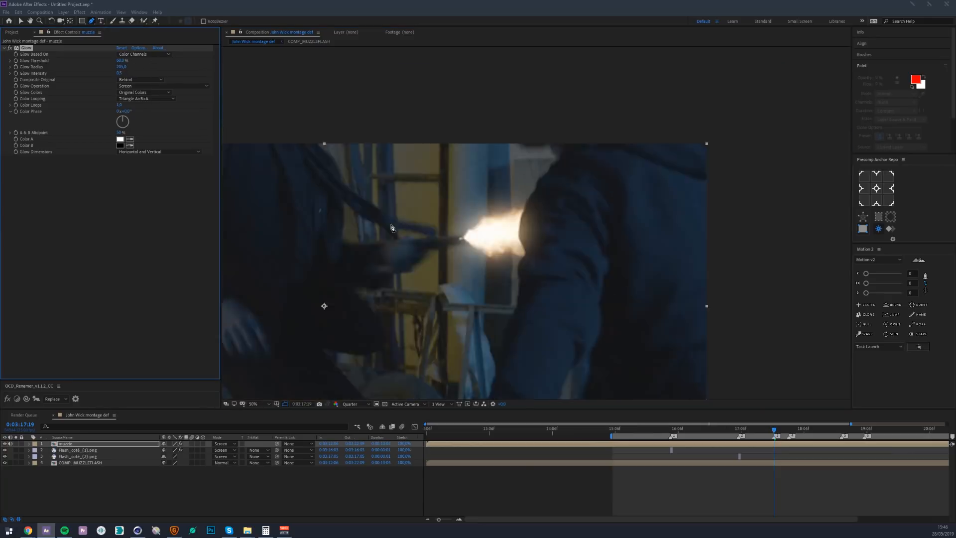
scroll(531, 255, "up", 1)
scroll(500, 244, "up", 1)
scroll(513, 214, "down", 1)
scroll(519, 211, "down", 1)
scroll(508, 224, "up", 2)
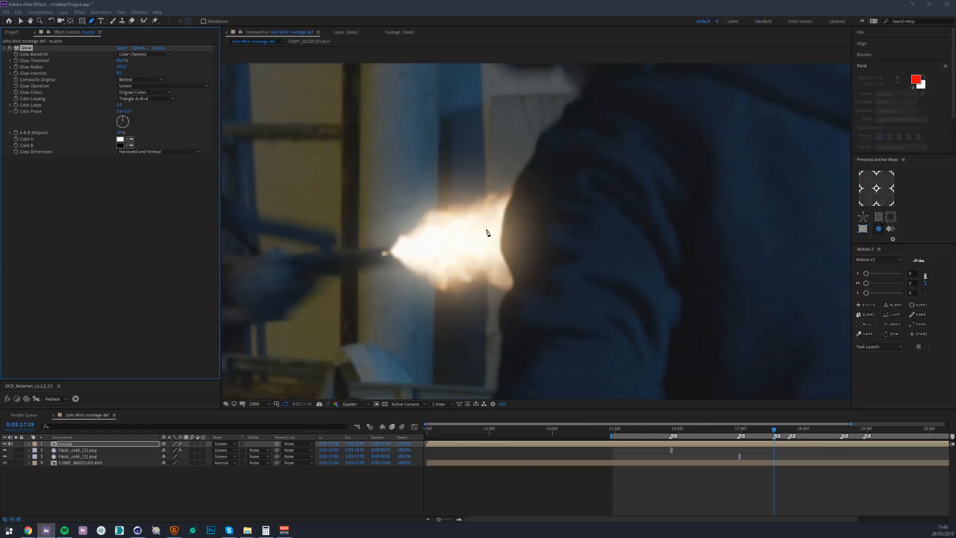
scroll(542, 281, "down", 1)
Fit the whole composition in the viewer and play back the montage to review the muzzle flashes.
key("space")
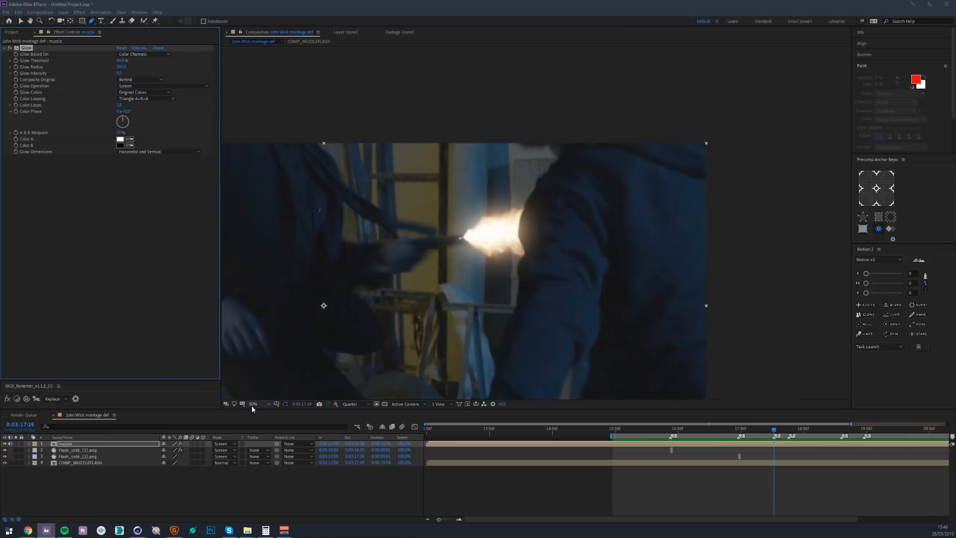
left_click(253, 404)
left_click(266, 280)
key("space")
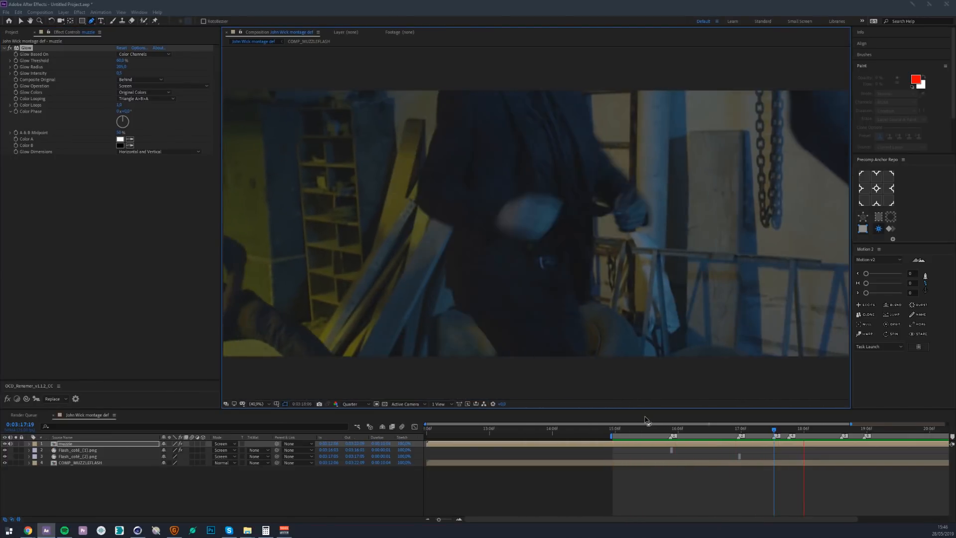
key("space")
Go to the second gunshot at 0:03:17:05 and copy the Glow effect from Flash_coté_(1).png onto Flash_coté_(2).png.
left_click_drag(735, 430, 738, 430)
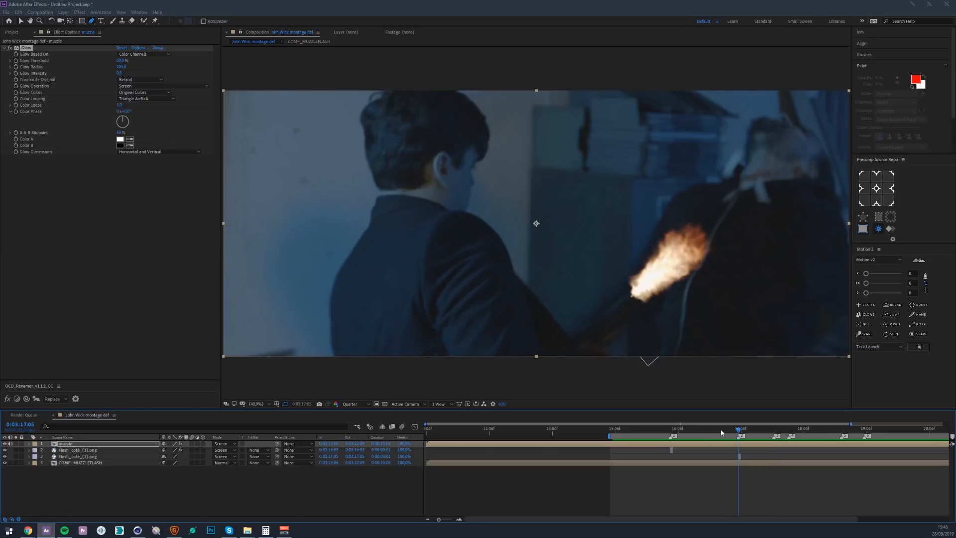
left_click(667, 449)
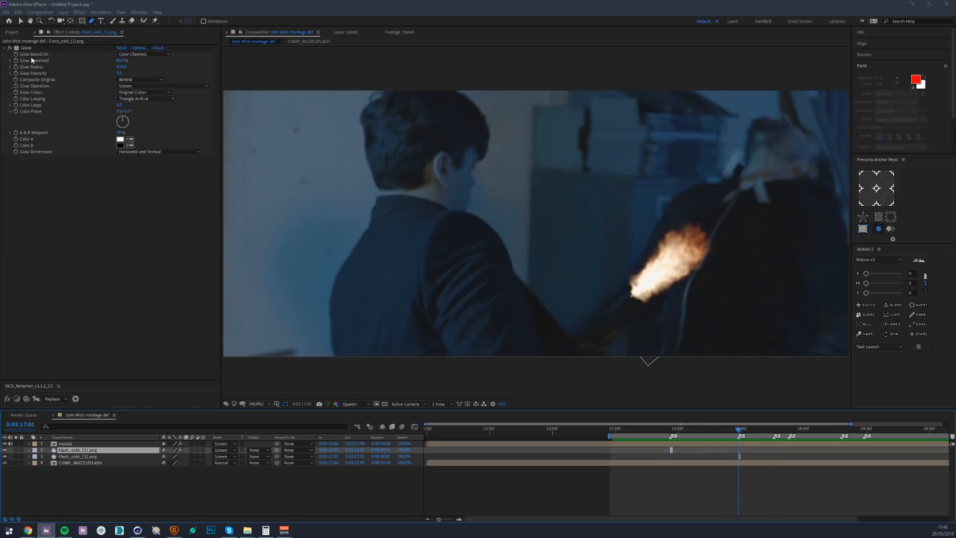
left_click(63, 69)
left_click(740, 456)
key("ctrl+v")
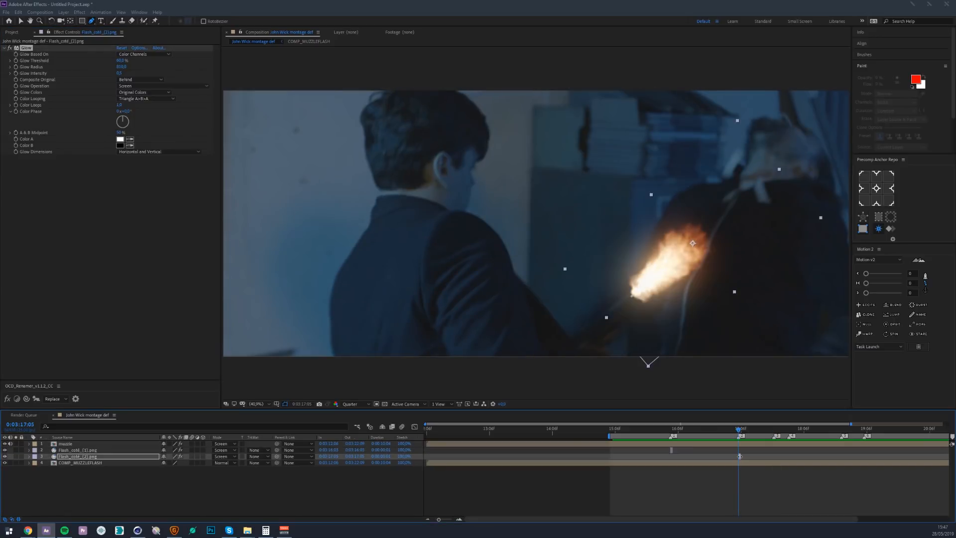
Increase the Glow radius on Flash_coté_(2).png, set its Glow intensity to 0,8, and compare with the first gunshot's flash.
left_click_drag(122, 67, 192, 65)
left_click(118, 73)
type("0,8")
left_click(139, 72)
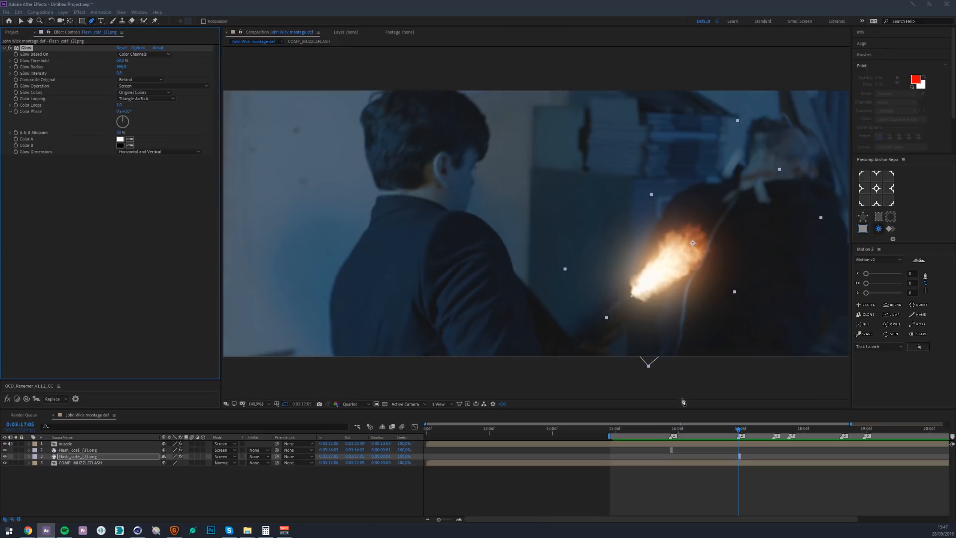
mouse_move(669, 430)
left_mouse_down()
mouse_move(911, 423)
mouse_move(643, 416)
mouse_move(672, 418)
left_mouse_up()
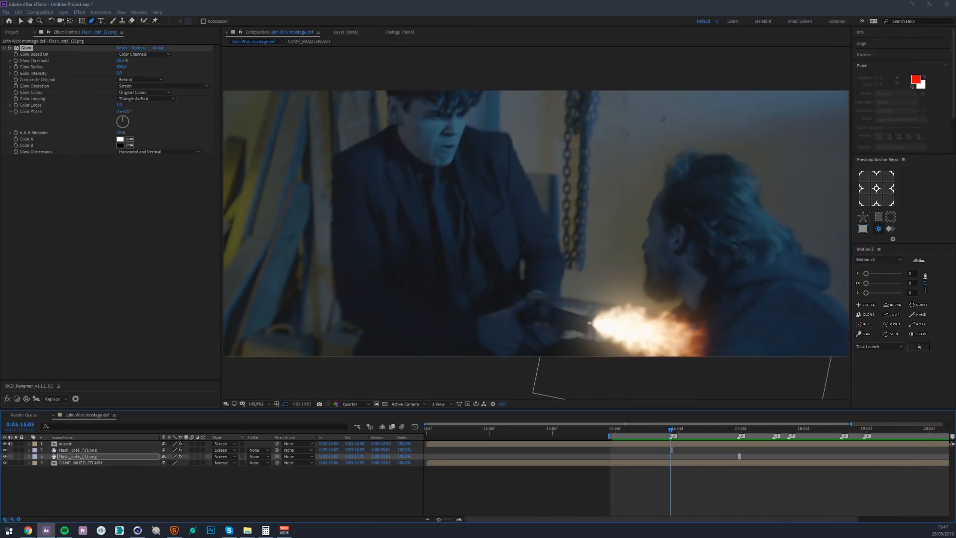
Switch to Chrome and view Video Copilot's Action Essentials 2 product page.
left_click(28, 530)
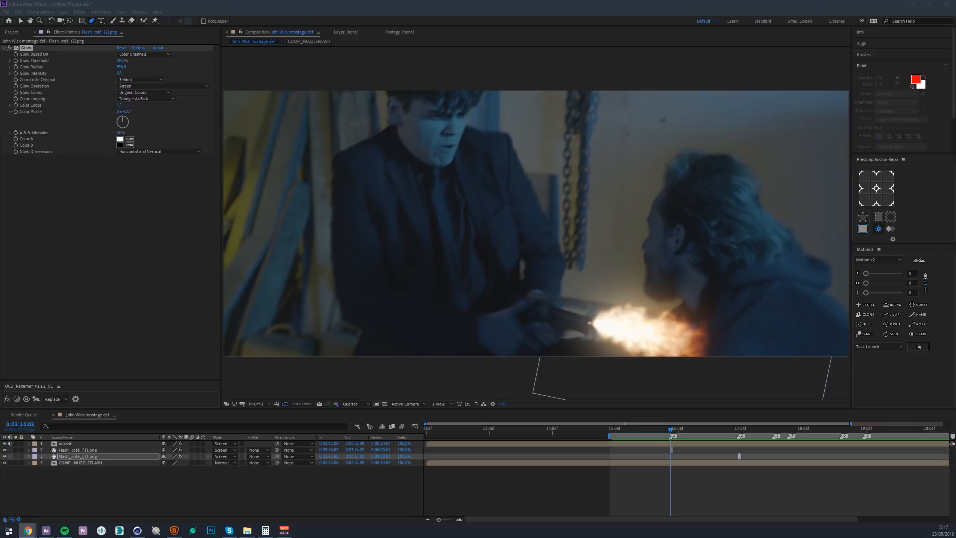
key("alt+Tab")
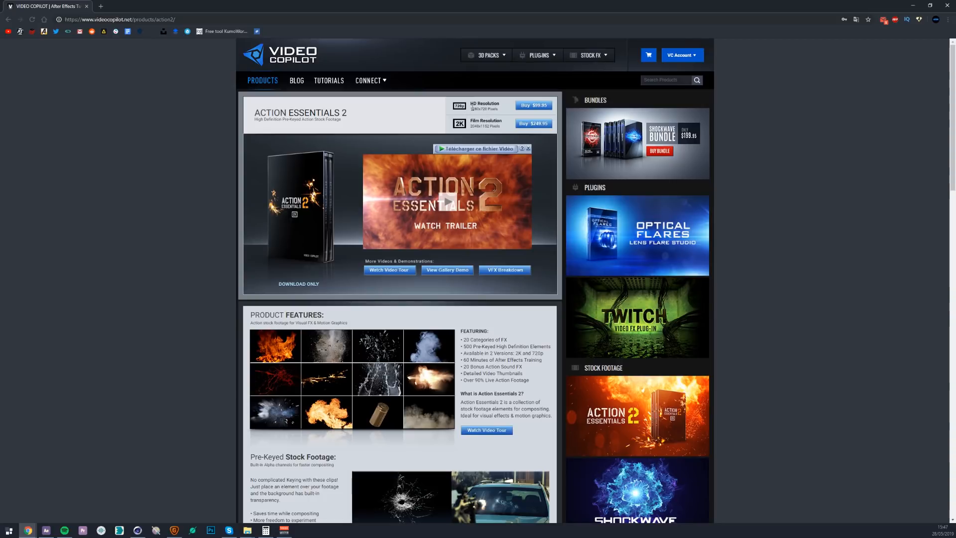
Look over the Action Essentials 2 product features, including the shell casing element.
scroll(449, 175, "down", 4)
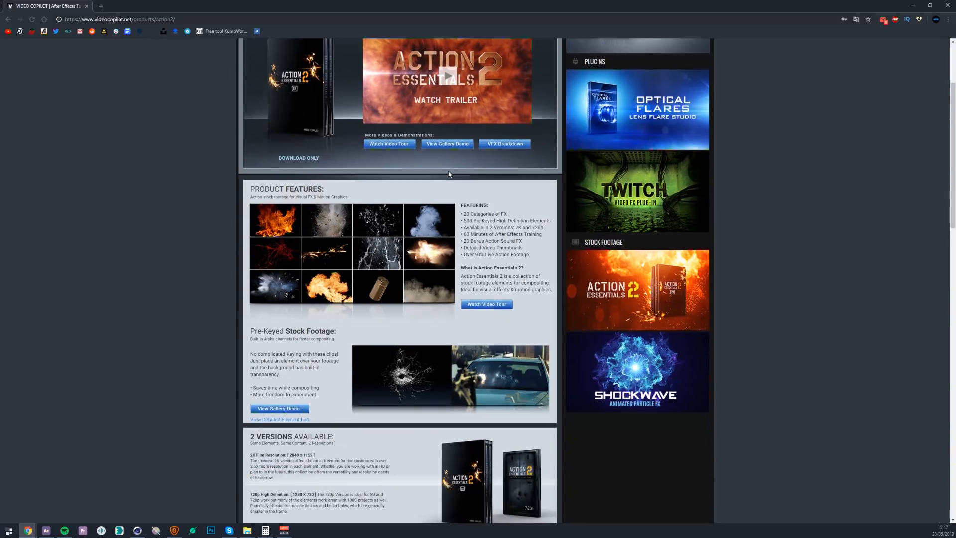
scroll(449, 175, "up", 3)
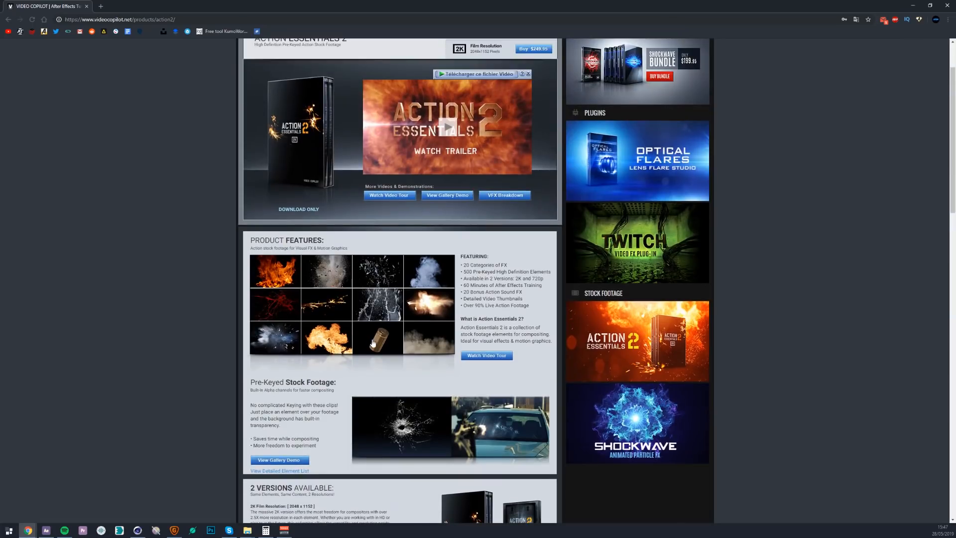
left_click(374, 343)
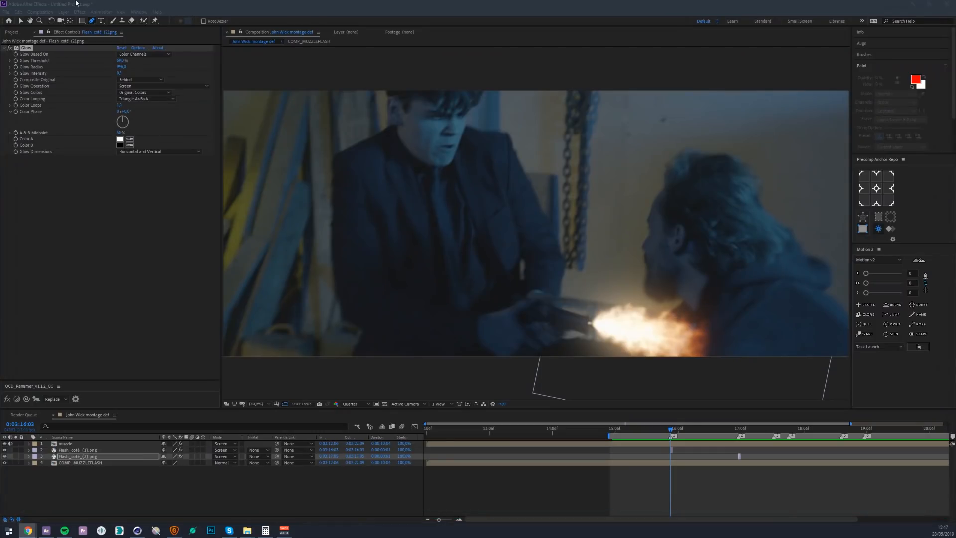
Switch to After Effects, import 9mm_01.mov from the Shells folder and place it above Flash_coté_(1).png, starting at 0:03:16:03.
left_click(12, 32)
key("ctrl+i")
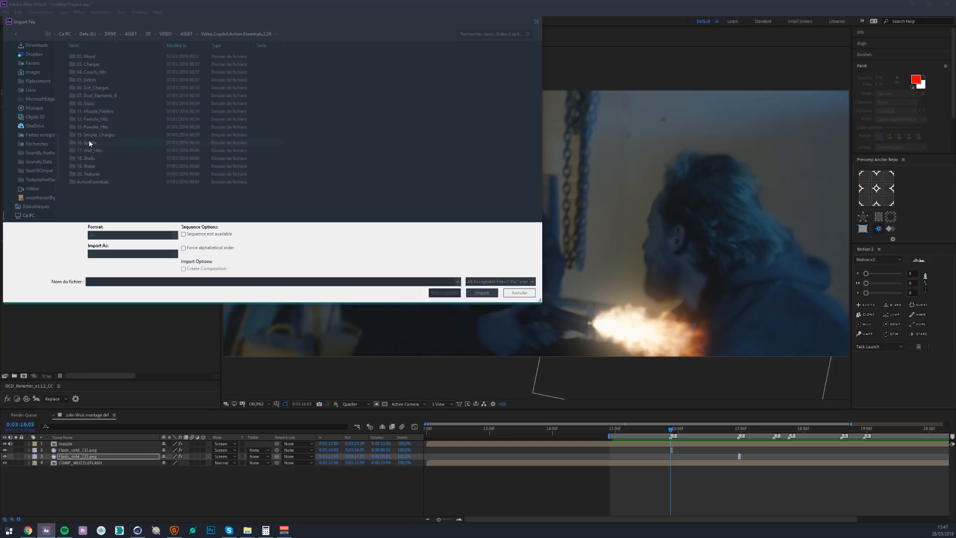
double_click(88, 158)
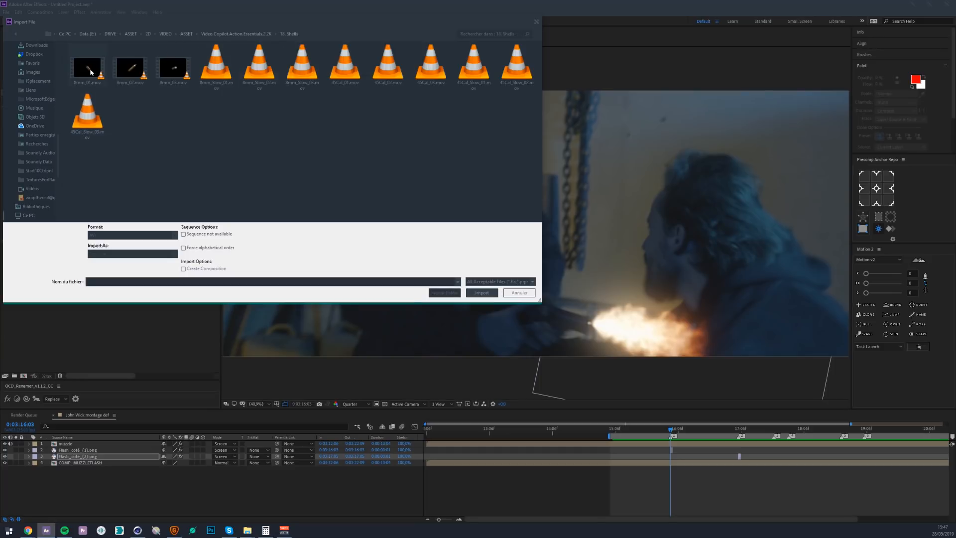
double_click(91, 72)
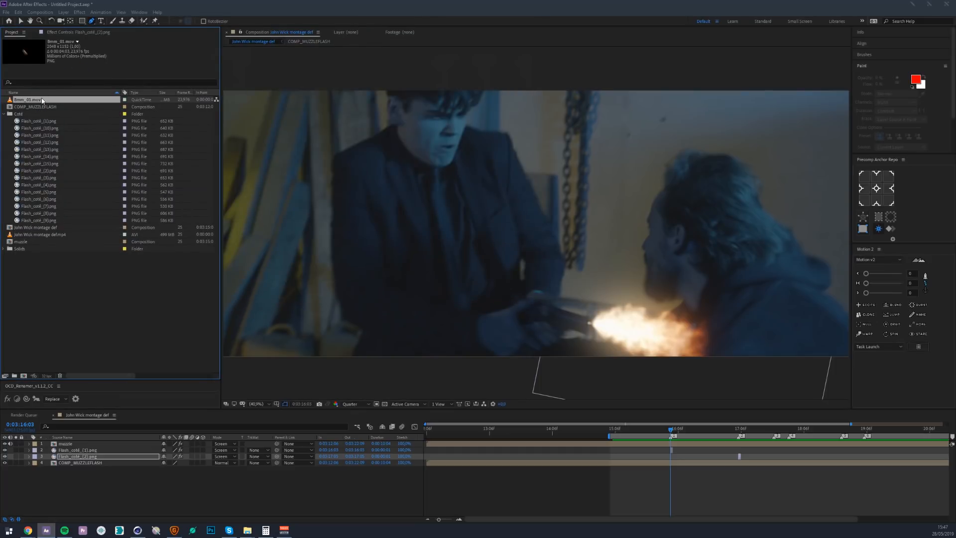
left_click_drag(41, 100, 684, 451)
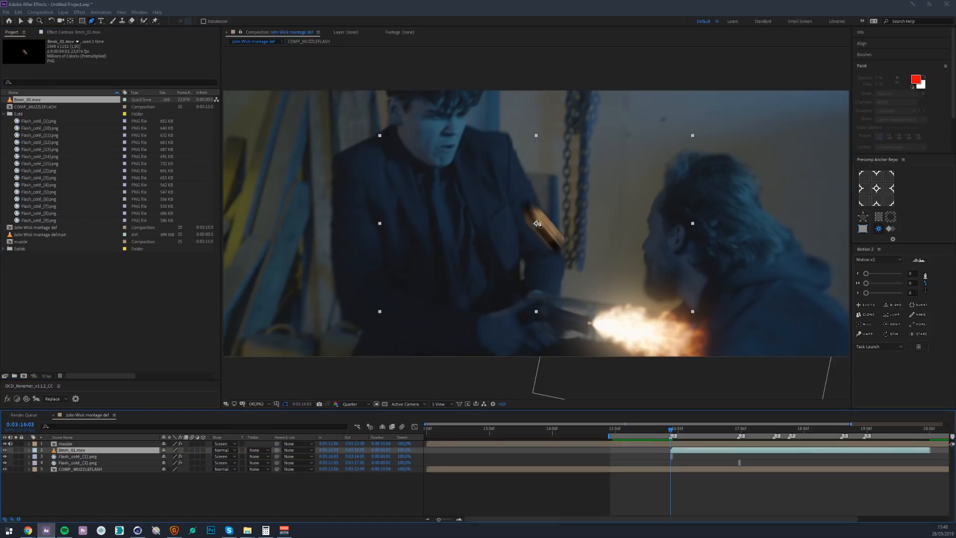
Scale the shell casing clip down slightly and rotate it counterclockwise until the casing lies nearly horizontal.
scroll(537, 224, "up", 3)
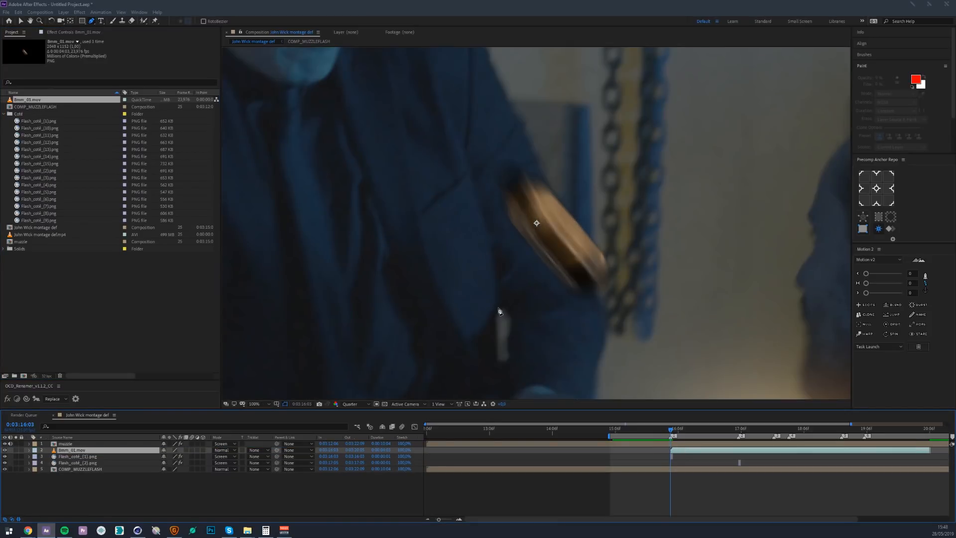
key("comma")
key("comma")
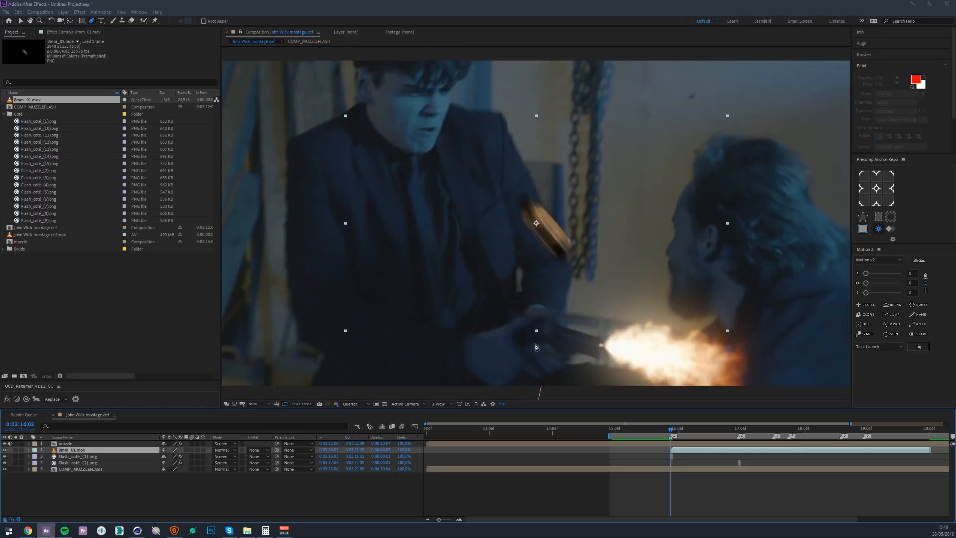
key("v")
left_click_drag(536, 330, 536, 306)
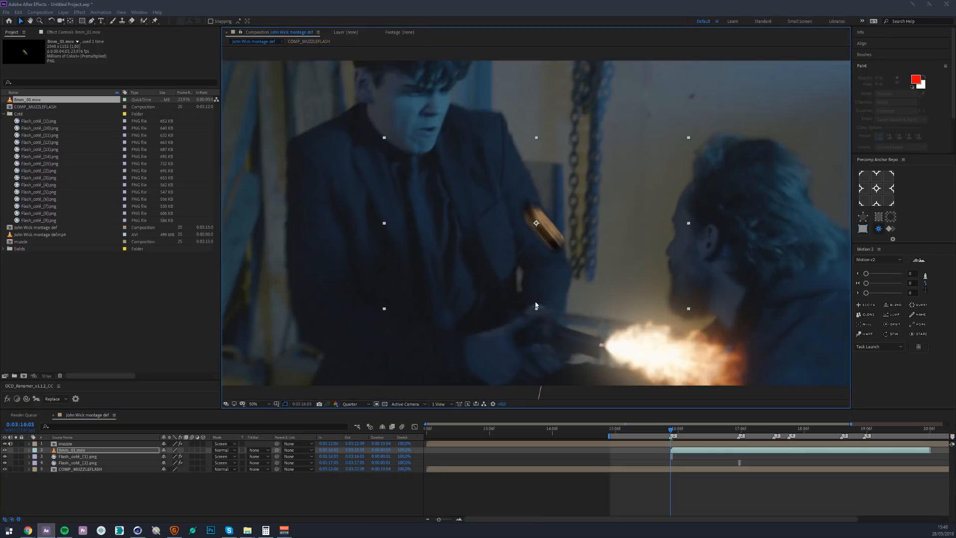
key("w")
left_click_drag(545, 246, 556, 240)
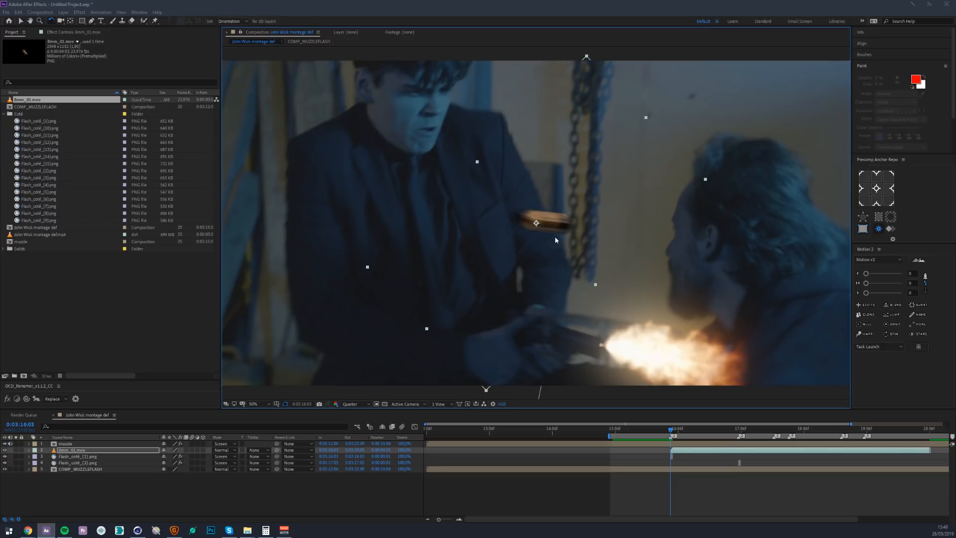
key("v")
Apply the Levels effect to the shell clip, raising its RGB Output Black and lowering its gamma.
key("ctrl+space")
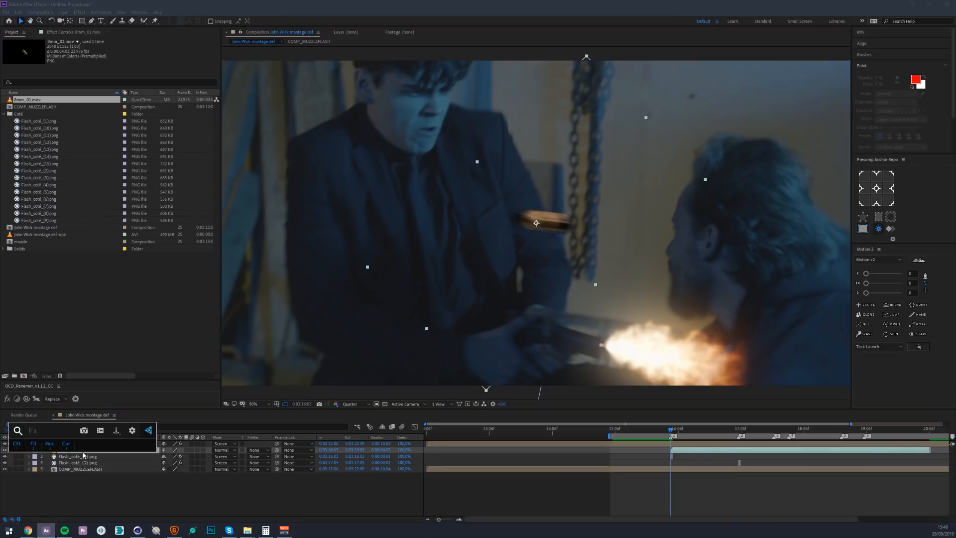
type("levels")
key("Return")
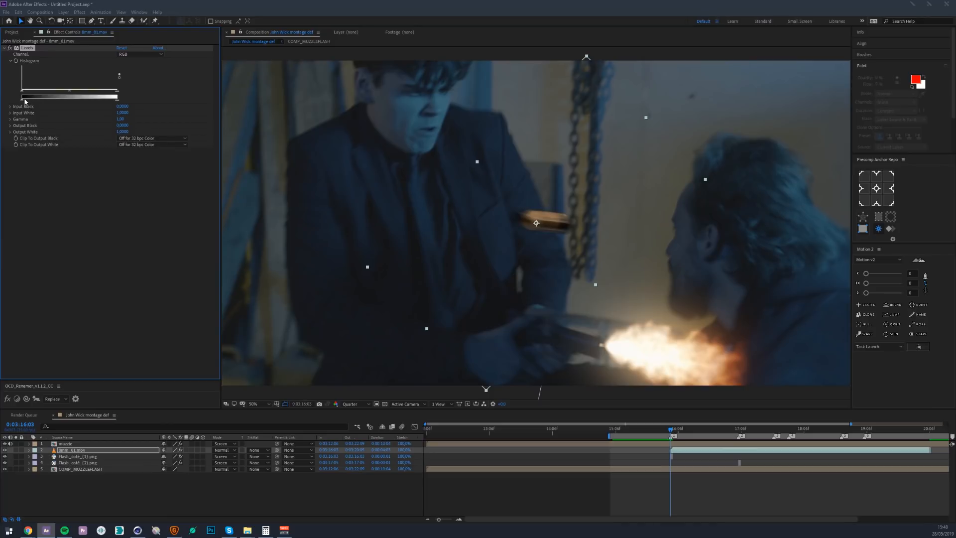
left_click_drag(25, 100, 78, 92)
Raise the shell's blue gamma in Levels, and reduce the RGB channel's gamma and Output Black to darken the casing.
left_click(140, 54)
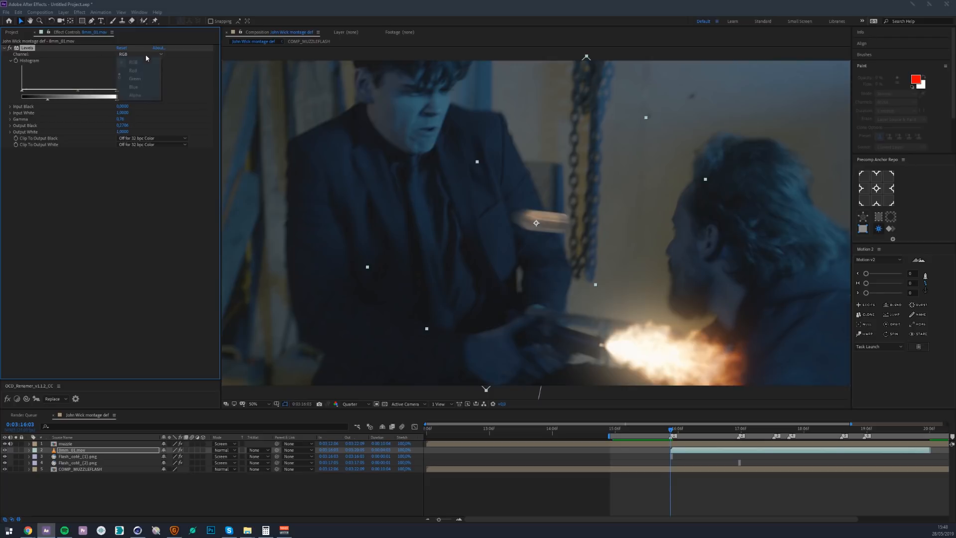
left_click(132, 88)
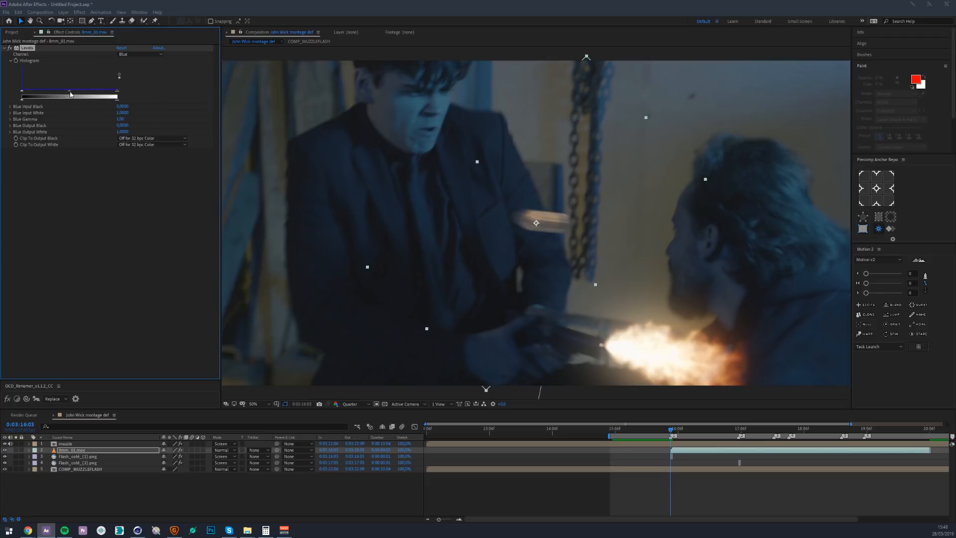
left_click_drag(71, 94, 48, 92)
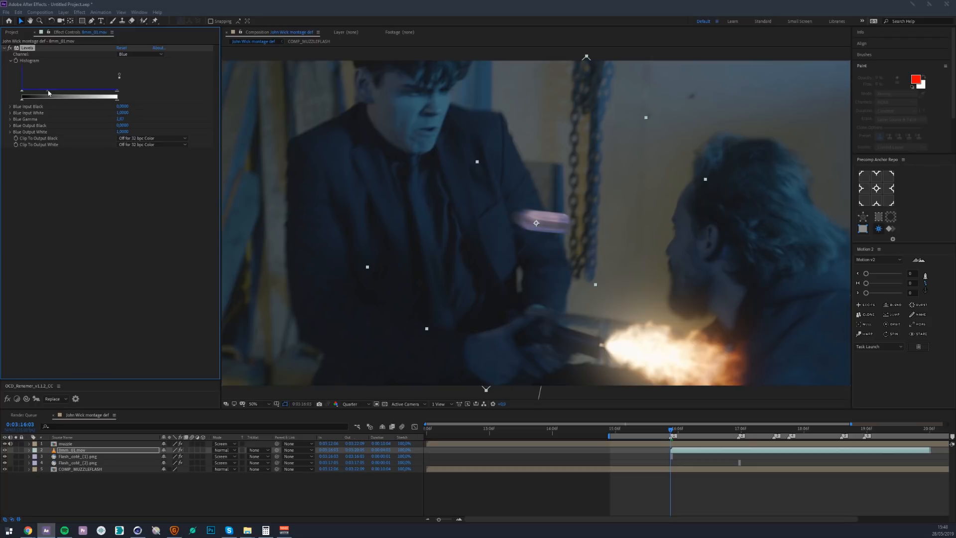
left_click(140, 54)
left_click(132, 59)
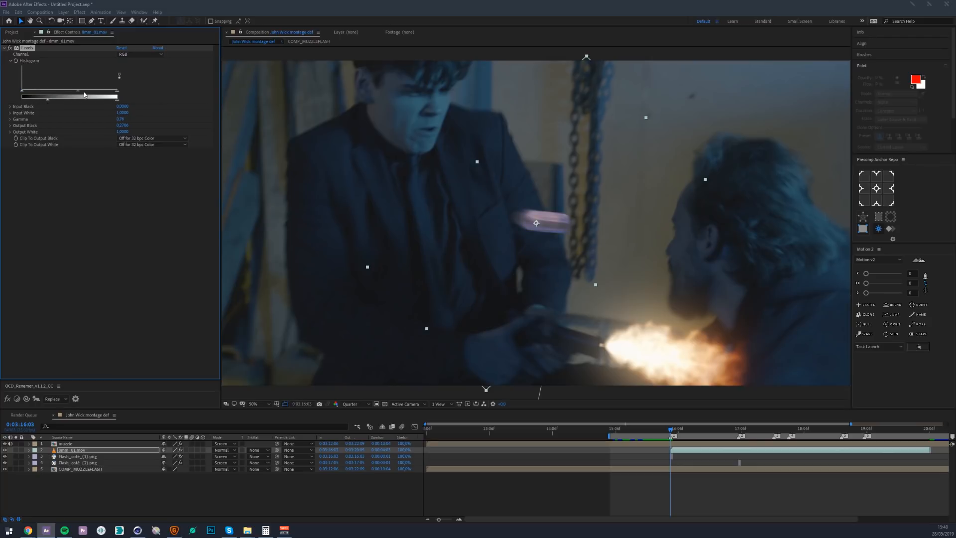
left_click_drag(94, 92, 37, 100)
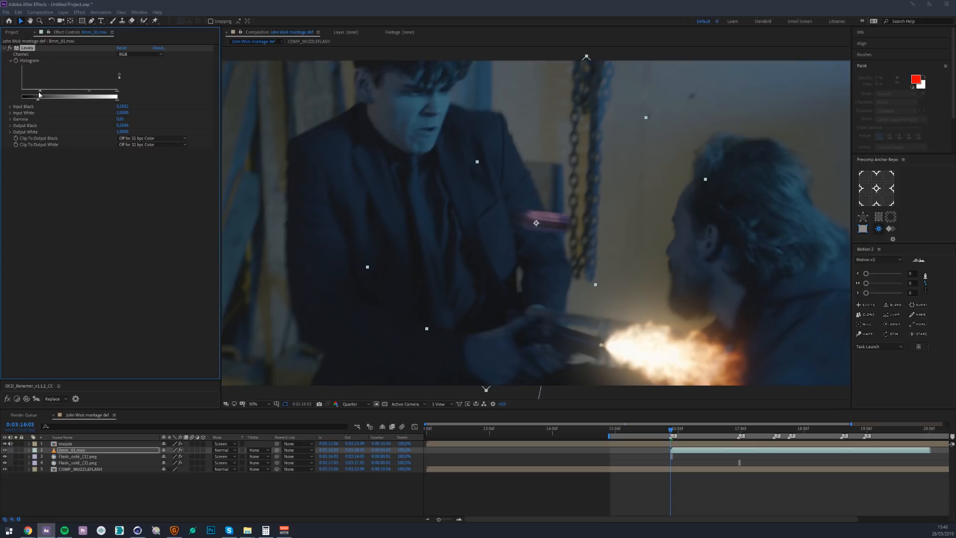
Lower the red channel's gamma in the shell's Levels effect to match the scene's blue tint.
left_click(144, 54)
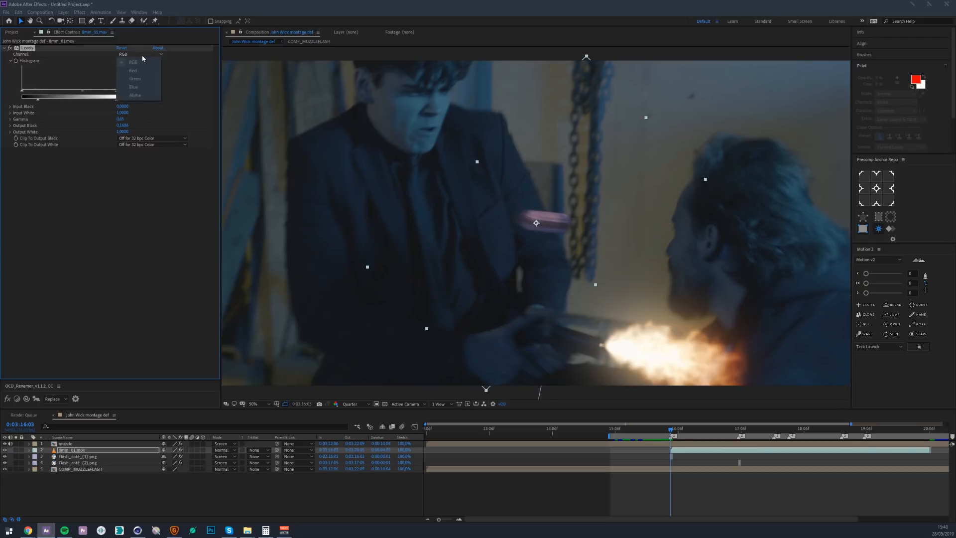
left_click(133, 72)
left_click_drag(69, 91, 80, 93)
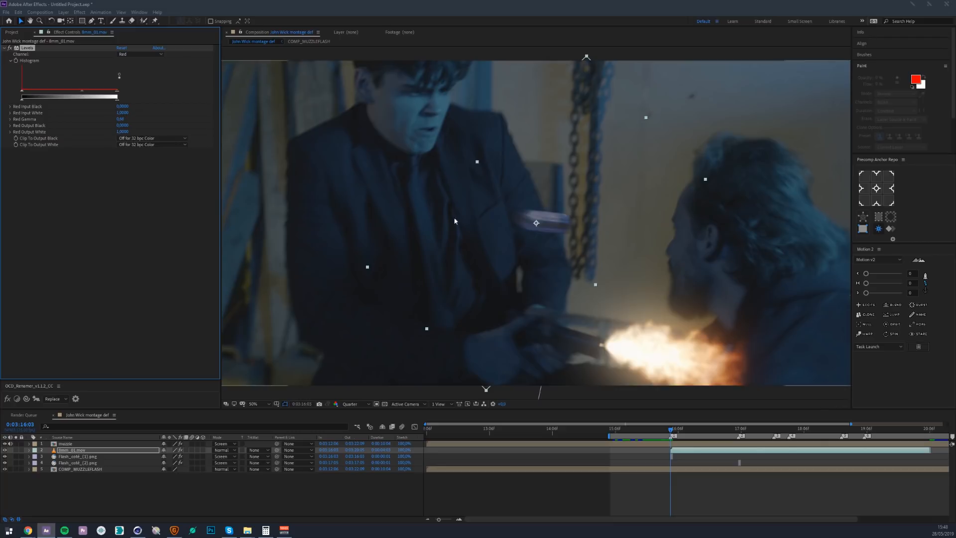
Shrink the shell clip much further and move it down beside the shooter's gun hand.
left_click_drag(554, 288, 539, 229)
scroll(538, 224, "up", 2)
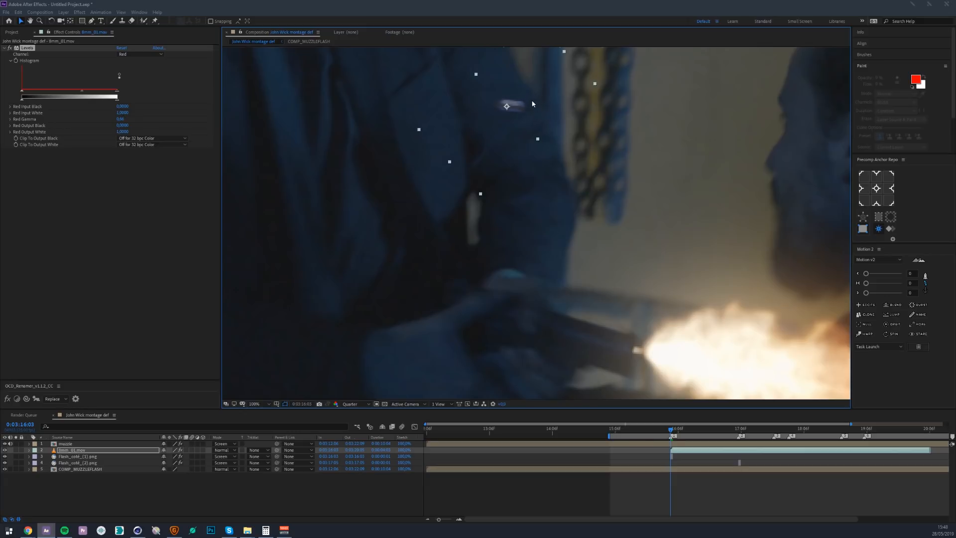
left_click_drag(579, 167, 548, 343)
key("w")
key("v")
left_click_drag(523, 322, 543, 324)
scroll(543, 325, "up", 1)
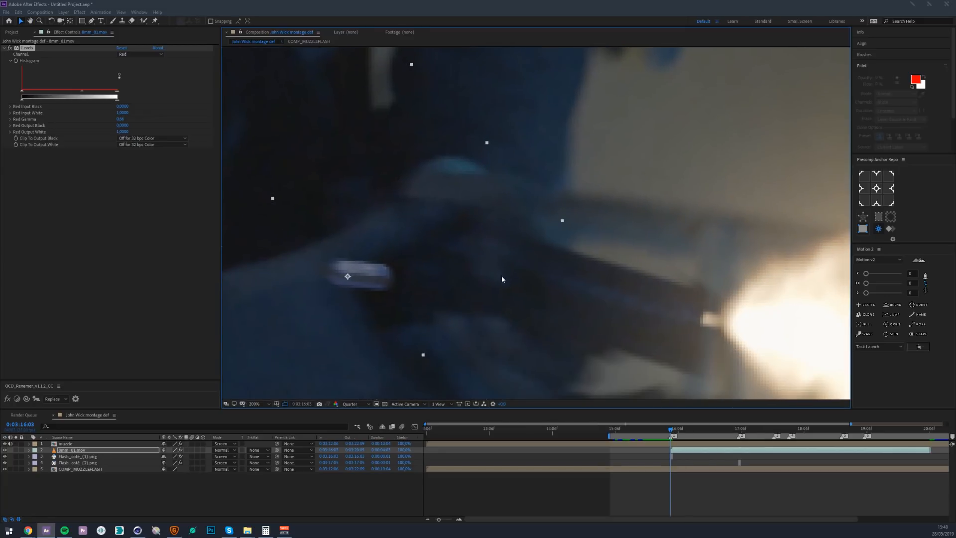
Place the shell over the pistol's slide and rotate it to follow the gun's angle.
left_click_drag(364, 276, 505, 292)
key("w")
key("v")
key("w")
left_click_drag(521, 367, 515, 286)
key("v")
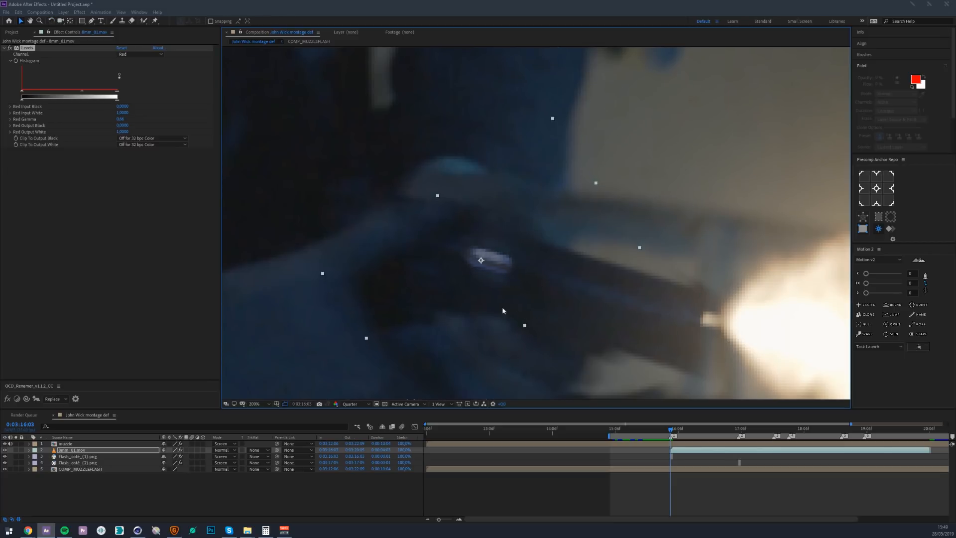
Keyframe the shell's Position at the pistol at 0:03:16:03 and outside the frame's lower-left area at 0:03:16:08.
left_click(84, 451)
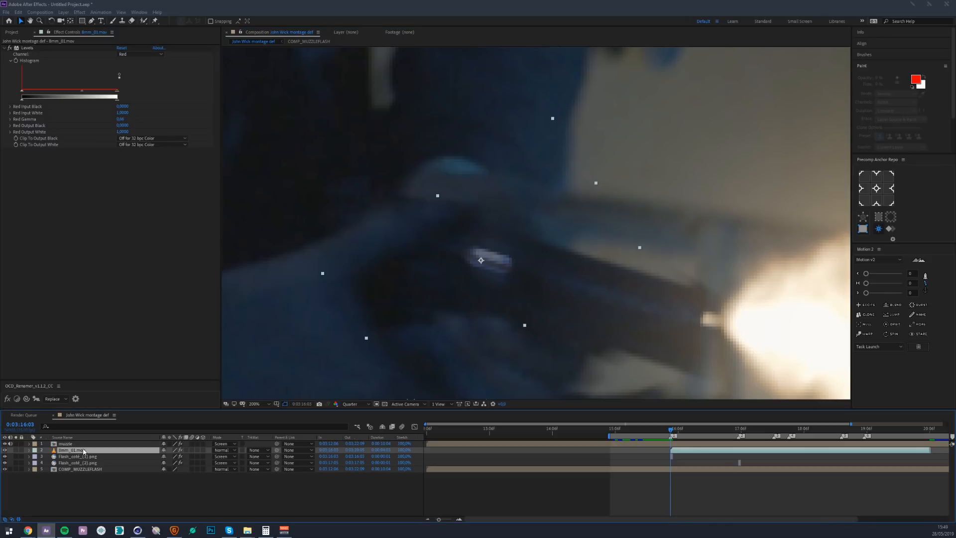
key("p")
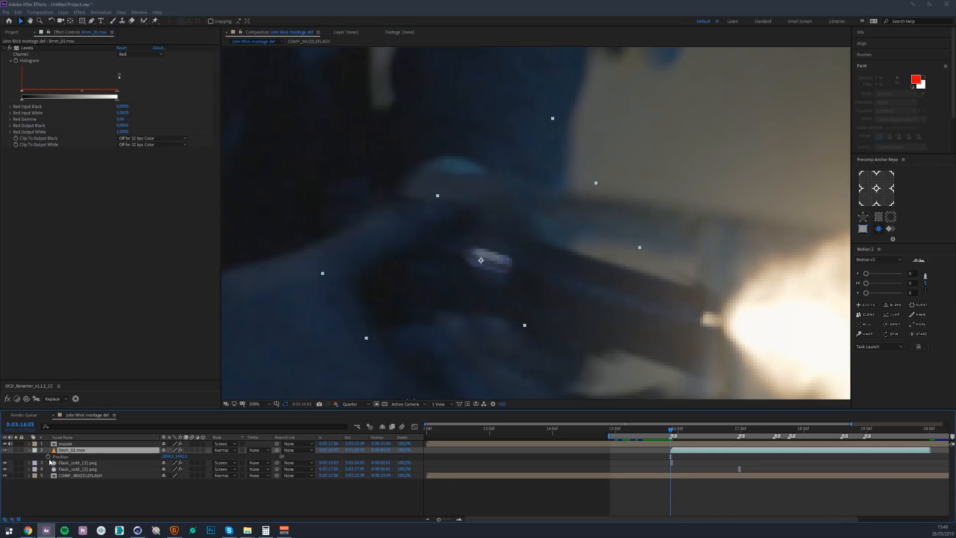
left_click(48, 456)
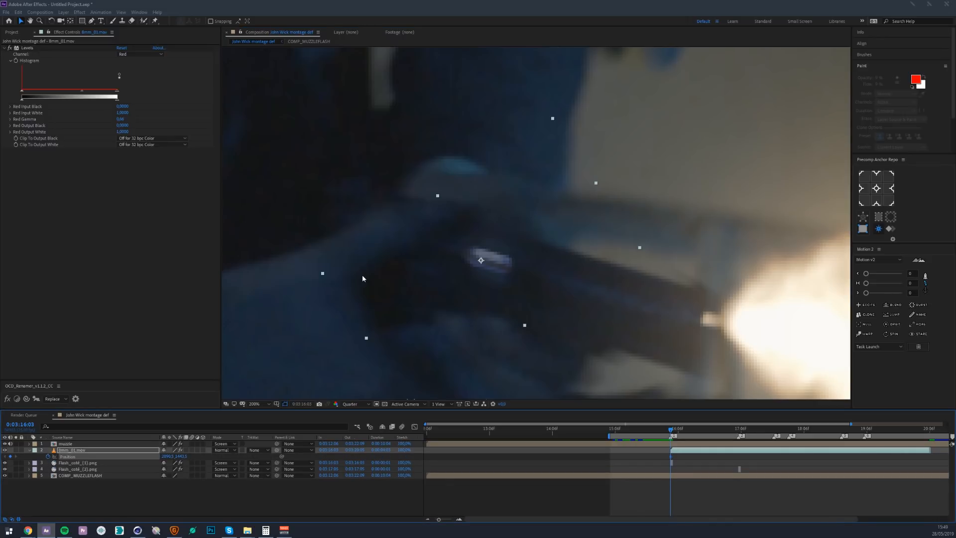
key("space")
key("space")
key("space")
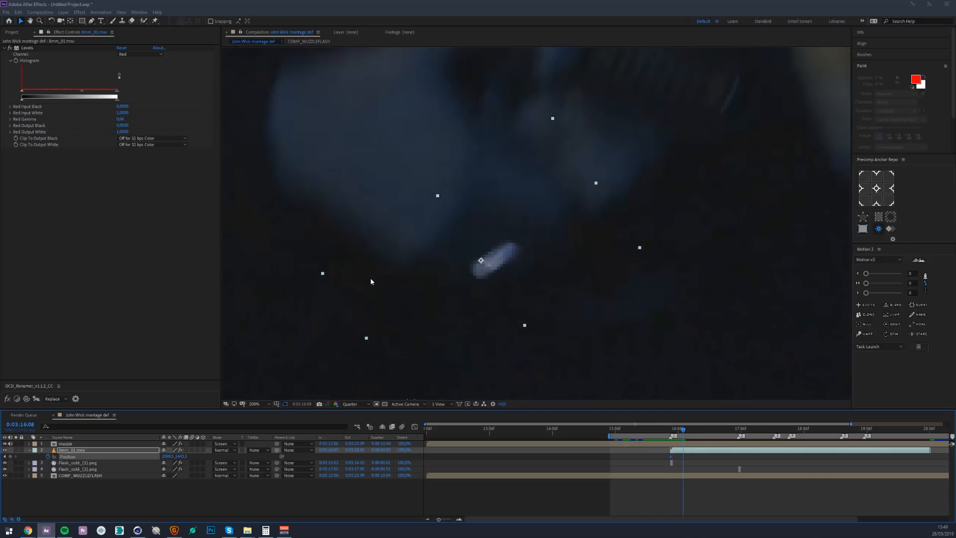
key("comma")
key("comma")
left_click_drag(494, 245, 264, 328)
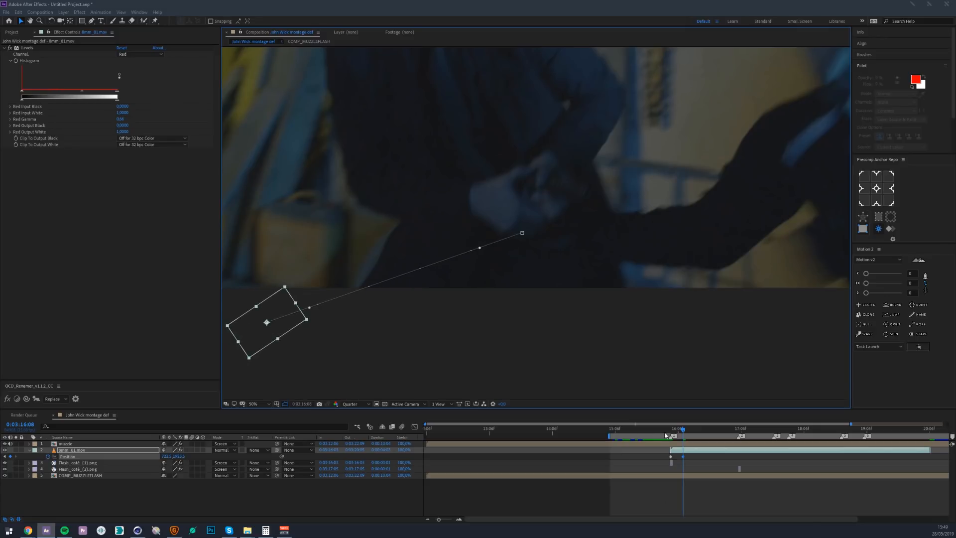
Raise the shell at 0:03:16:05 with a middle Position keyframe and bend the outer path handles into a smooth arc.
left_click(672, 437)
key("Page_Down")
key("Page_Down")
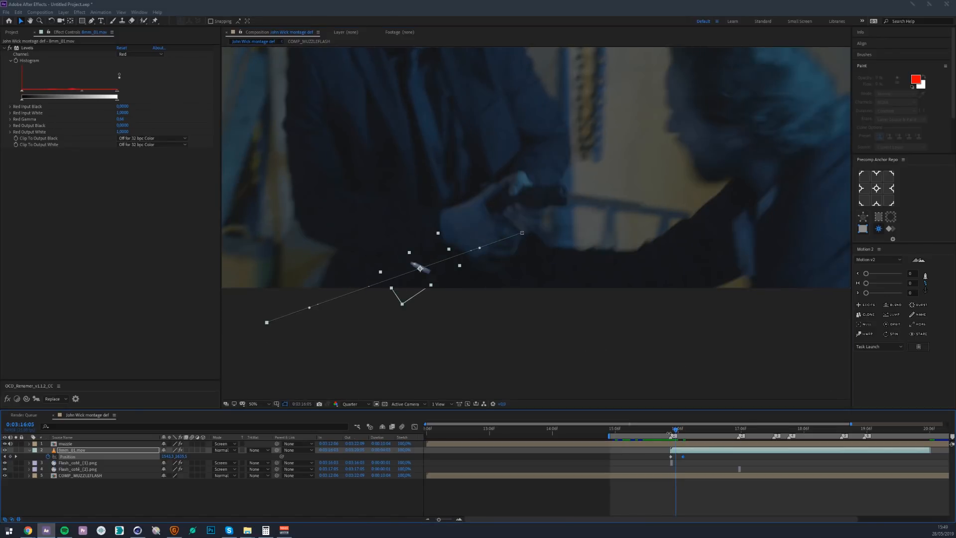
left_click_drag(418, 290, 371, 194)
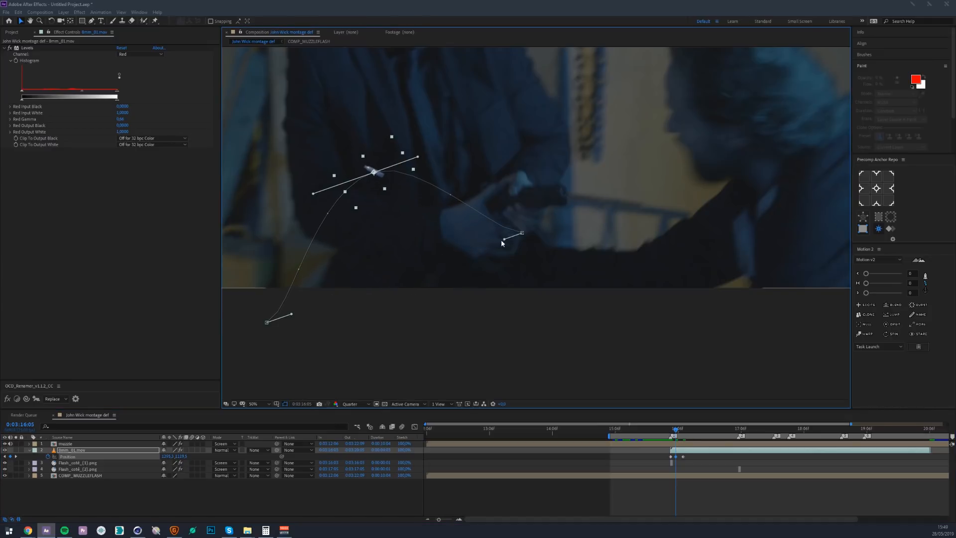
left_click_drag(506, 240, 495, 203)
left_click_drag(291, 312, 276, 270)
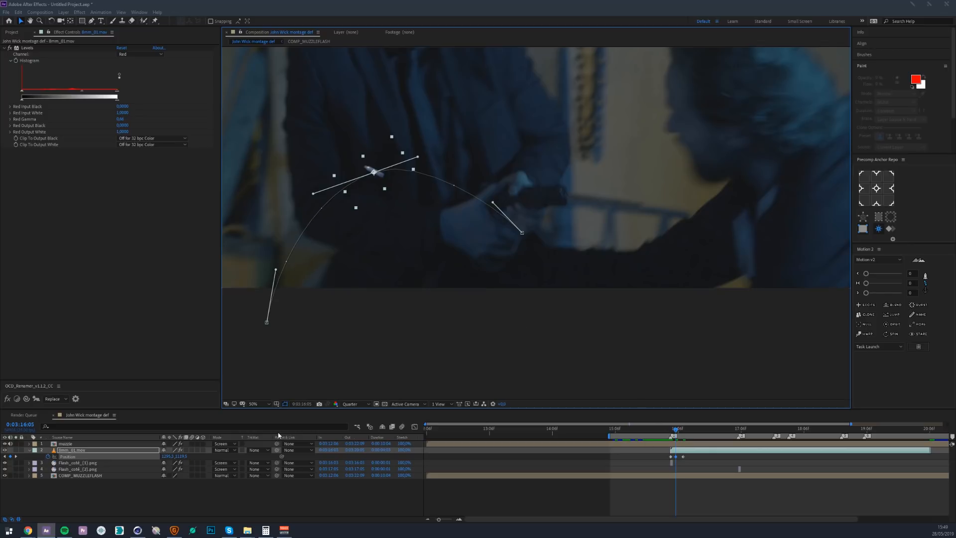
Fit the composition in the viewer, then play and scrub through the shell's ejection to check its arc.
left_click(256, 404)
left_click(270, 282)
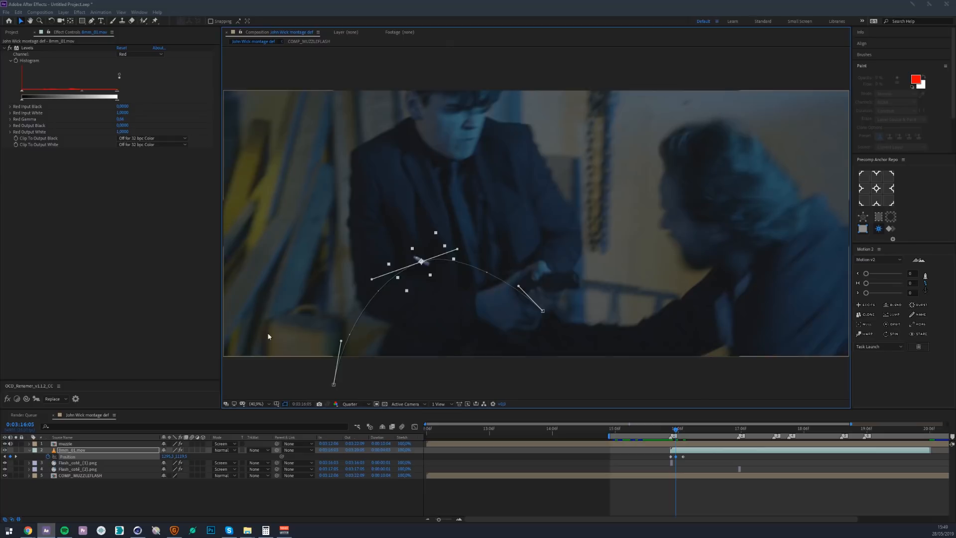
key("space")
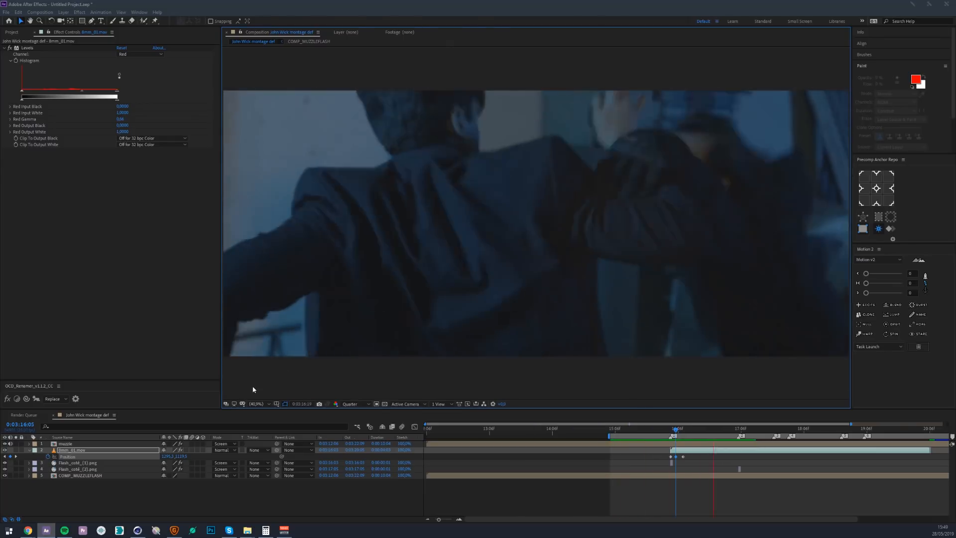
left_click(673, 429)
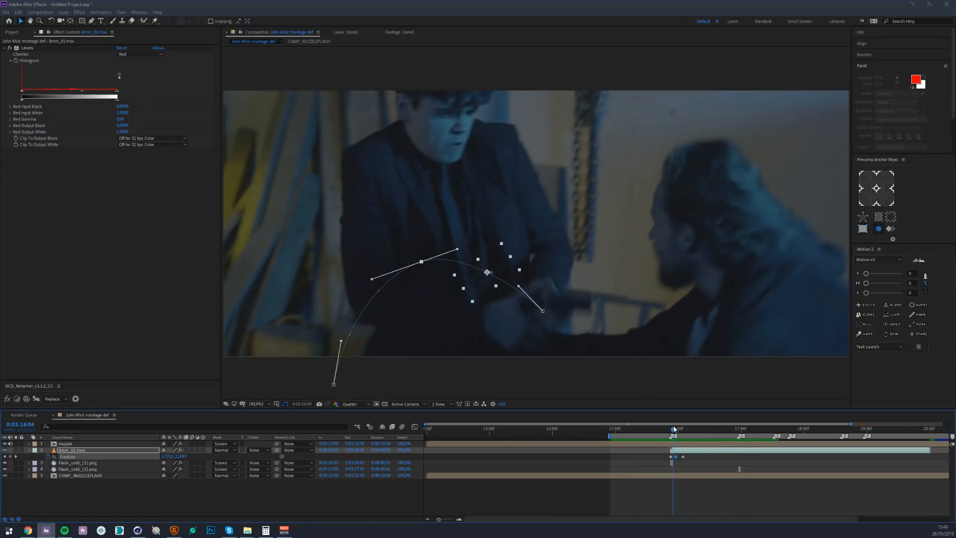
left_click_drag(673, 429, 680, 427)
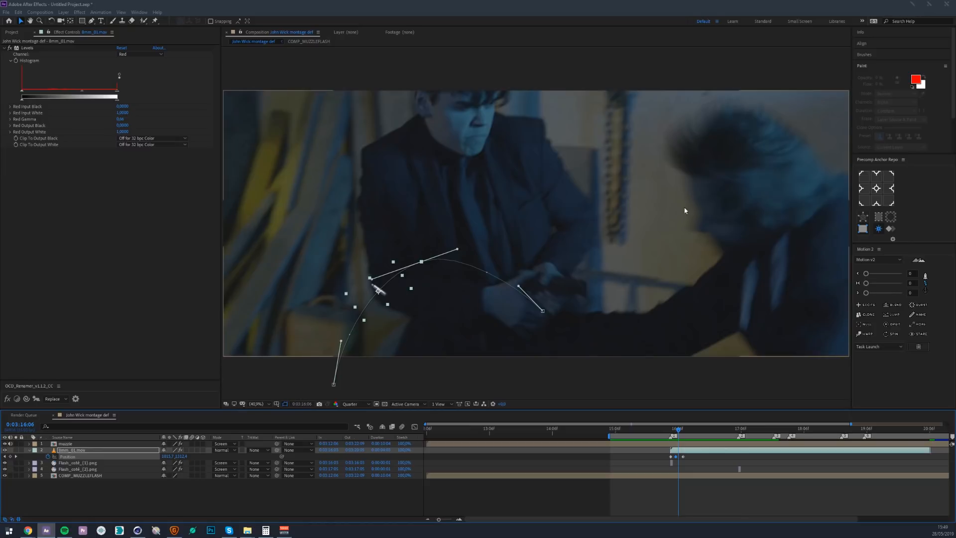
Turn on motion blur for the shell layer and the composition, then inspect the blurred shell up close and play the shot.
scroll(683, 194, "up", 1)
left_click_drag(683, 192, 447, 234)
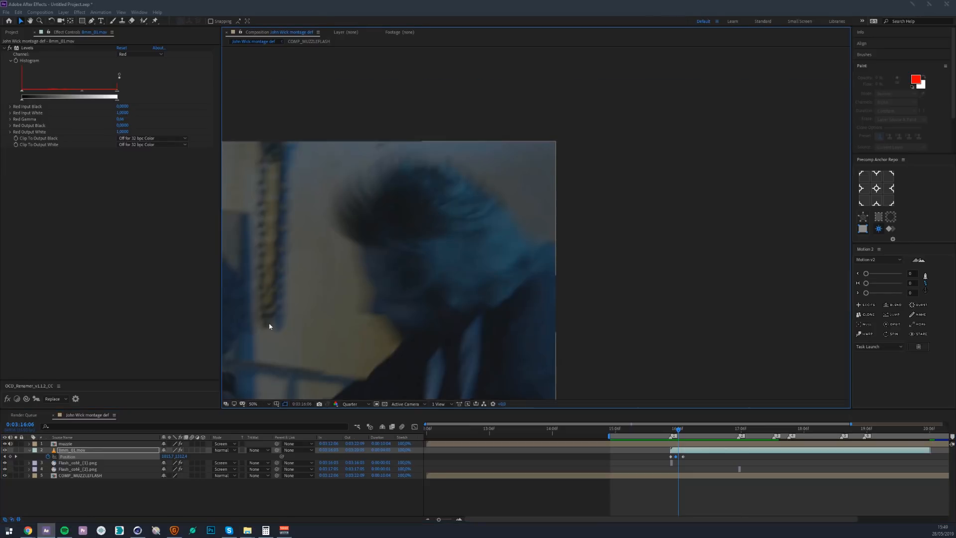
left_click_drag(269, 326, 403, 220)
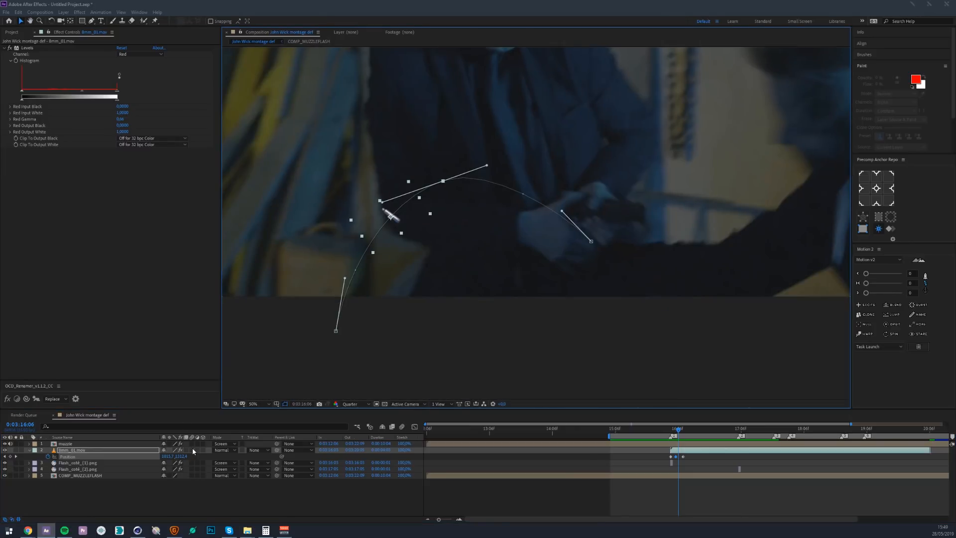
left_click(191, 450)
left_click(402, 426)
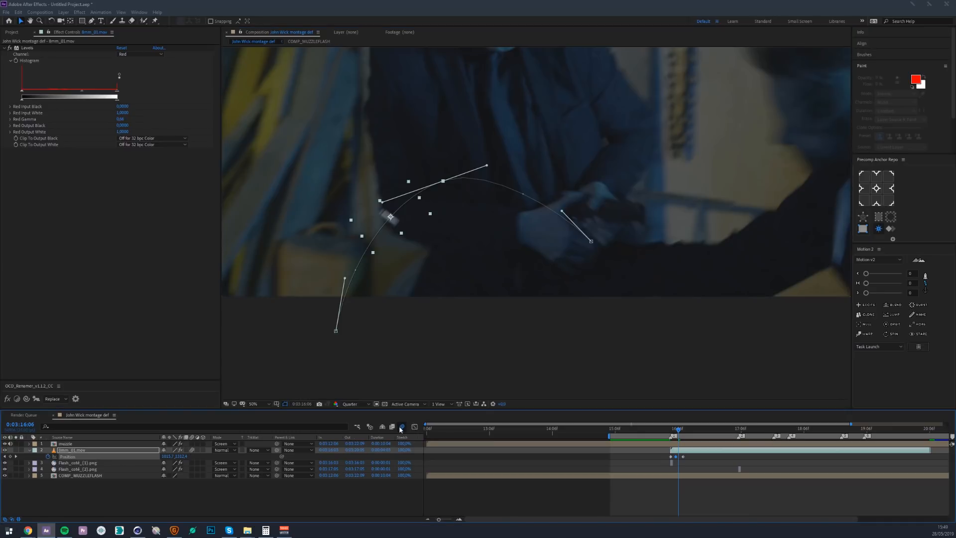
key("slash")
scroll(392, 274, "up", 1)
left_click_drag(392, 274, 924, 294)
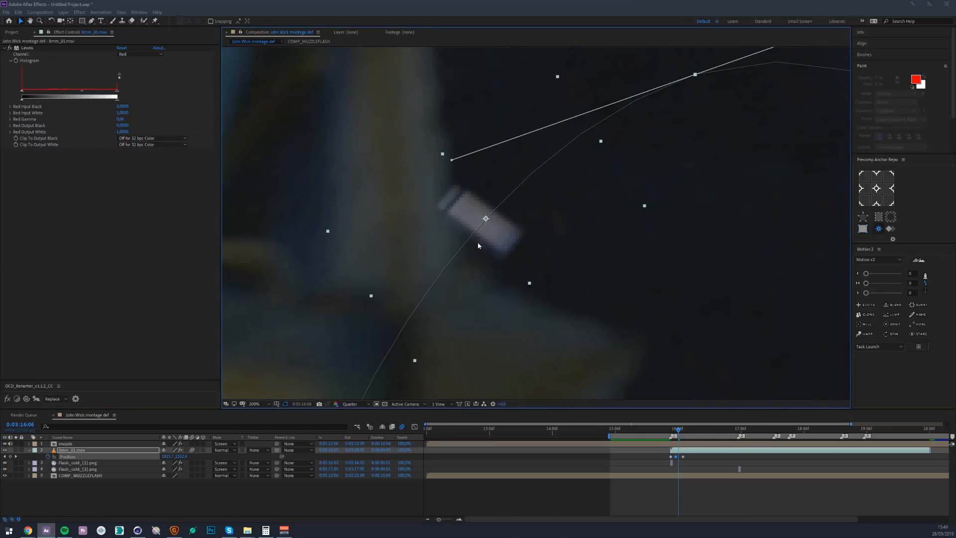
scroll(482, 208, "down", 6)
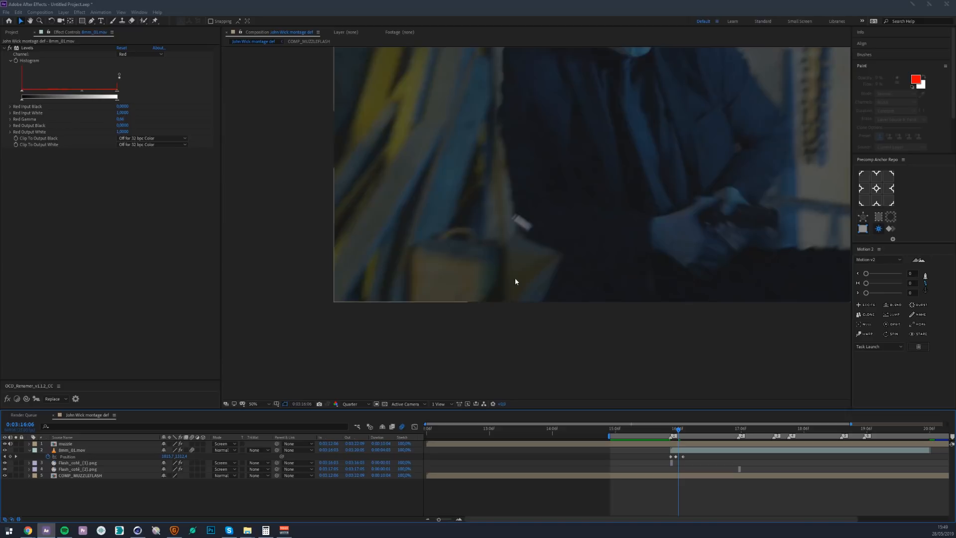
left_click_drag(513, 282, 467, 293)
key("space")
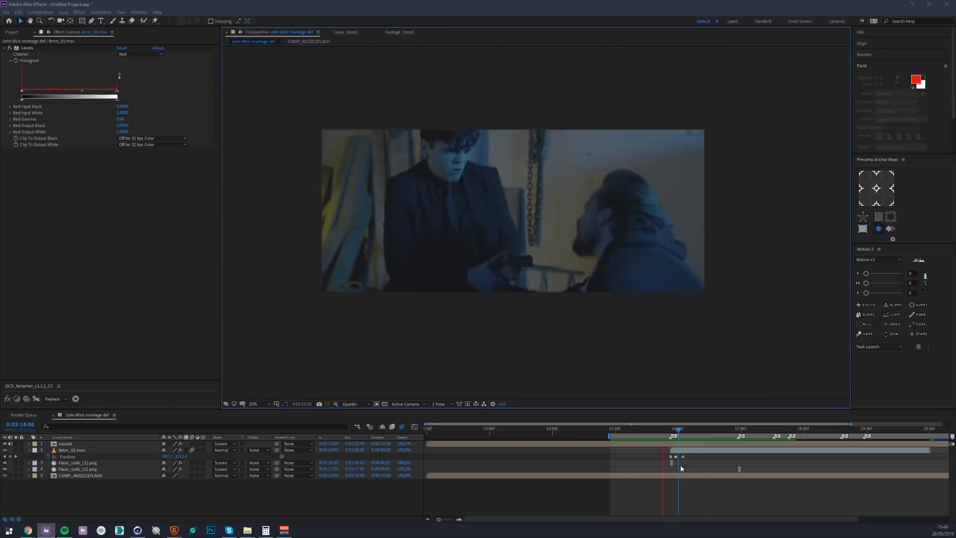
key("space")
Examine the shell's ejection frame by frame from 0:03:16:03 past the cut to the next shot.
left_click_drag(436, 519, 445, 519)
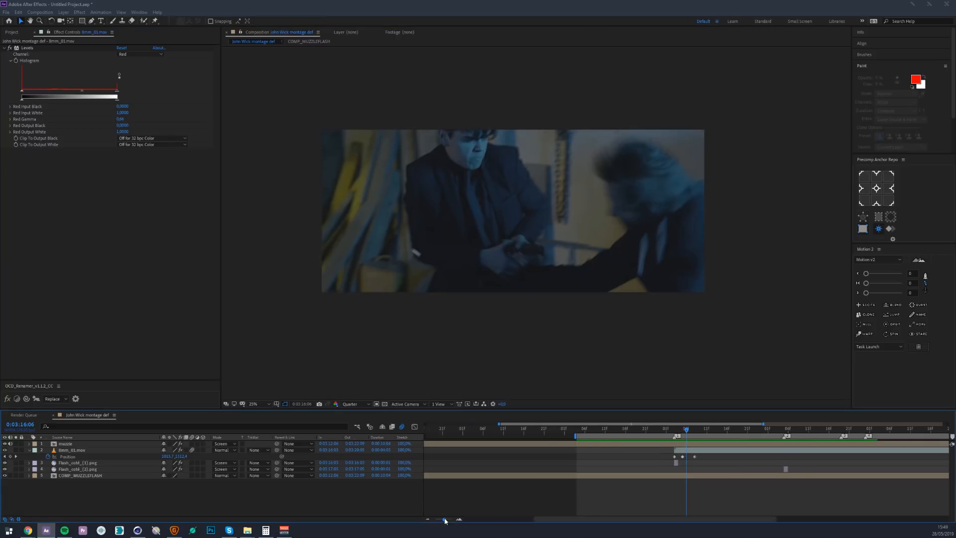
left_click(695, 457)
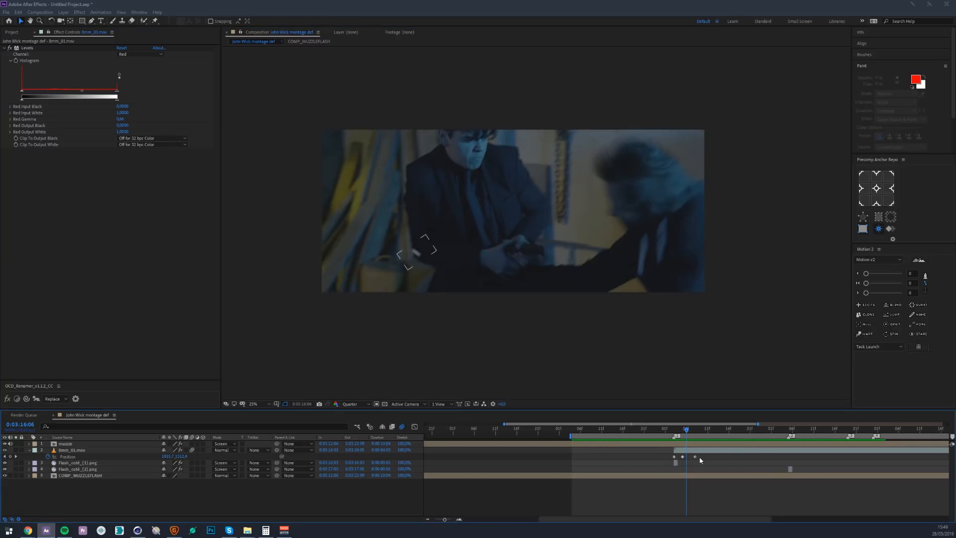
left_click(682, 429)
key("Page_Up")
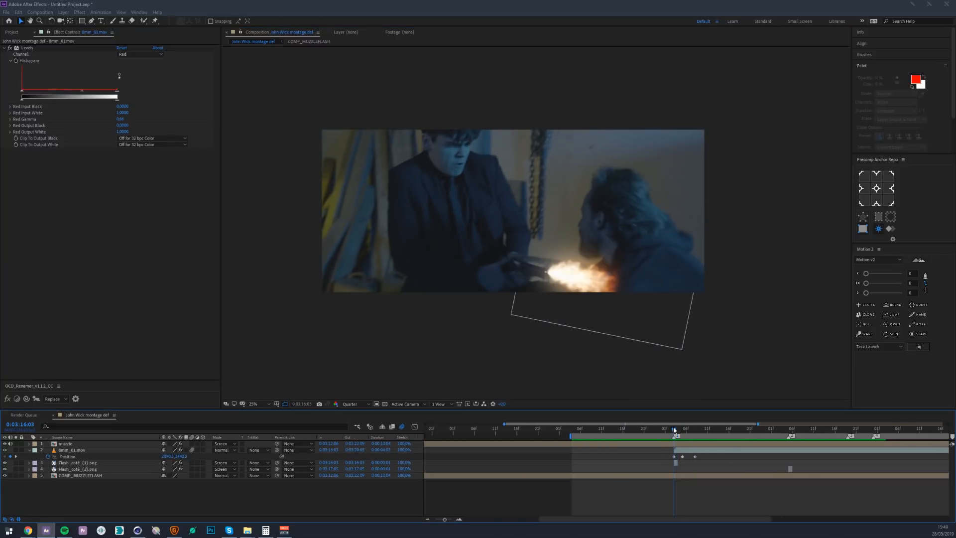
key("Page_Down")
key("Page_Down")
key("Page_Down")
key("Page_Down")
key("Page_Down")
key("Page_Down")
key("Page_Down")
key("Page_Down")
key("Page_Down")
key("Page_Down")
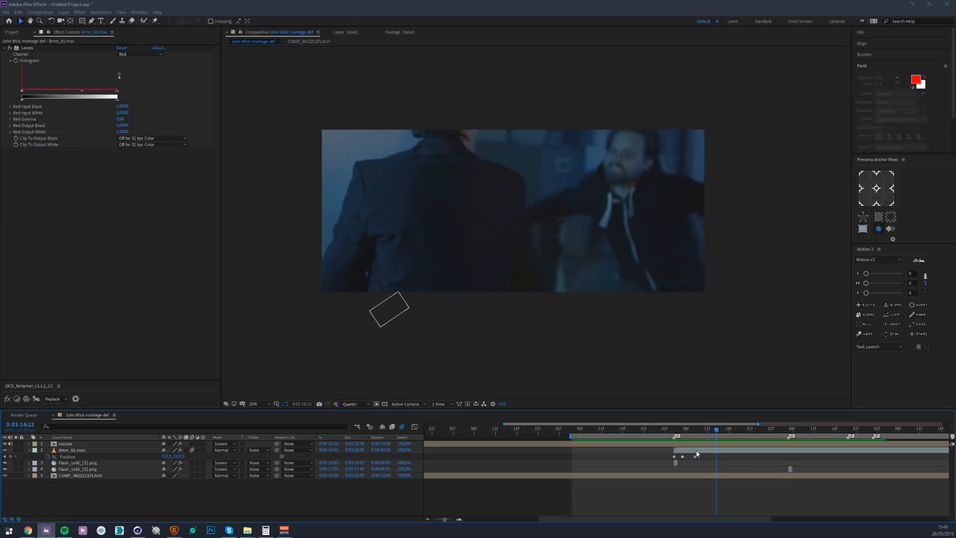
Slow the shell's ejection by moving its middle Position keyframe to 0:03:16:07 and its last one to 0:03:16:10, then preview it.
key("Page_Up")
key("Page_Up")
key("Page_Up")
key("Page_Up")
key("Page_Up")
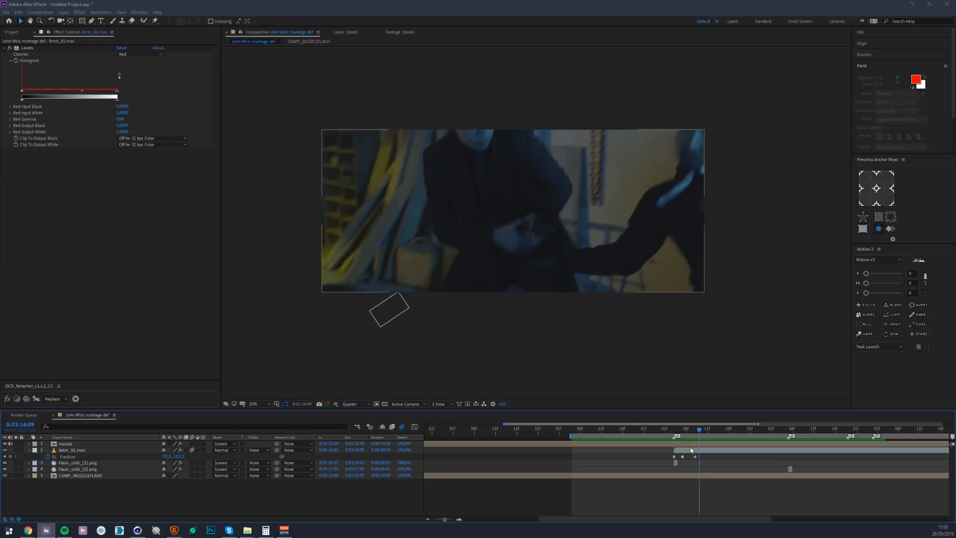
key("Page_Down")
key("Page_Down")
key("Page_Down")
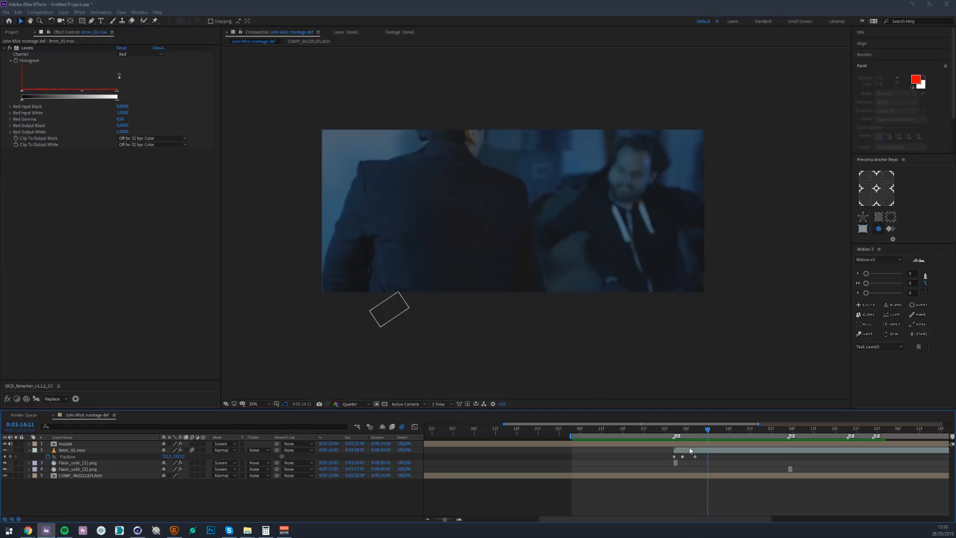
key("Page_Up")
left_click_drag(695, 457, 691, 456)
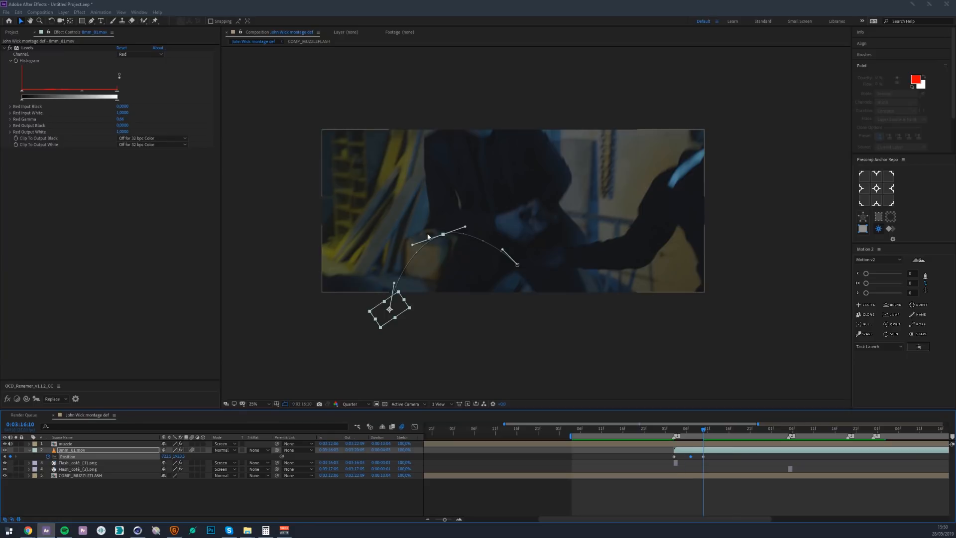
key("space")
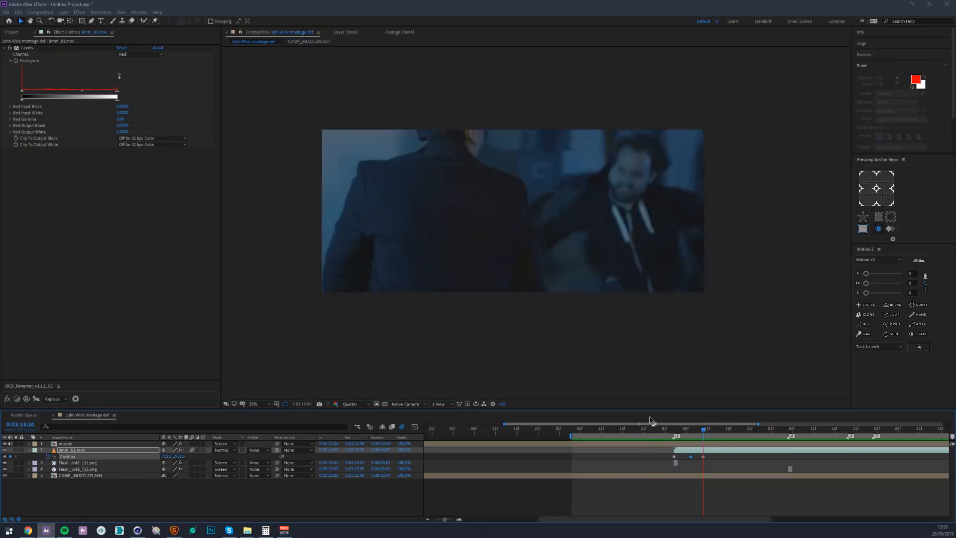
key("space")
Lower Red Output White in the shell's Levels effect to about 0.75 to reduce its red tint.
left_click(690, 432)
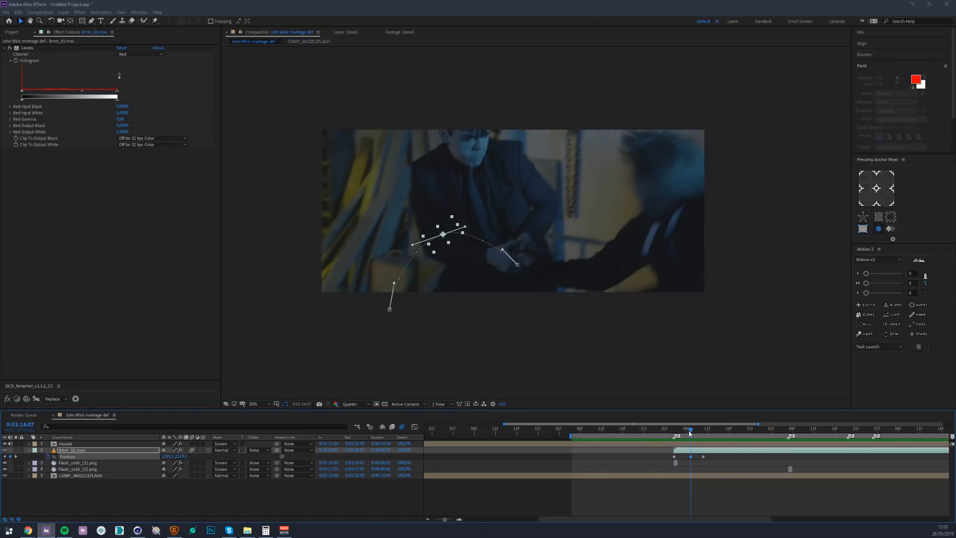
scroll(394, 240, "up", 3)
left_click_drag(395, 244, 738, 213)
key("Page_Down")
key("Page_Down")
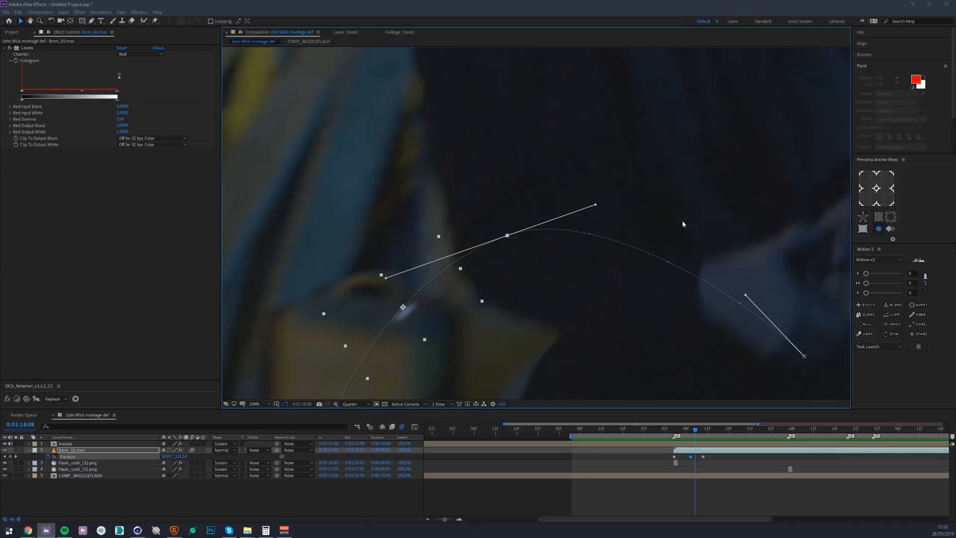
key("Page_Up")
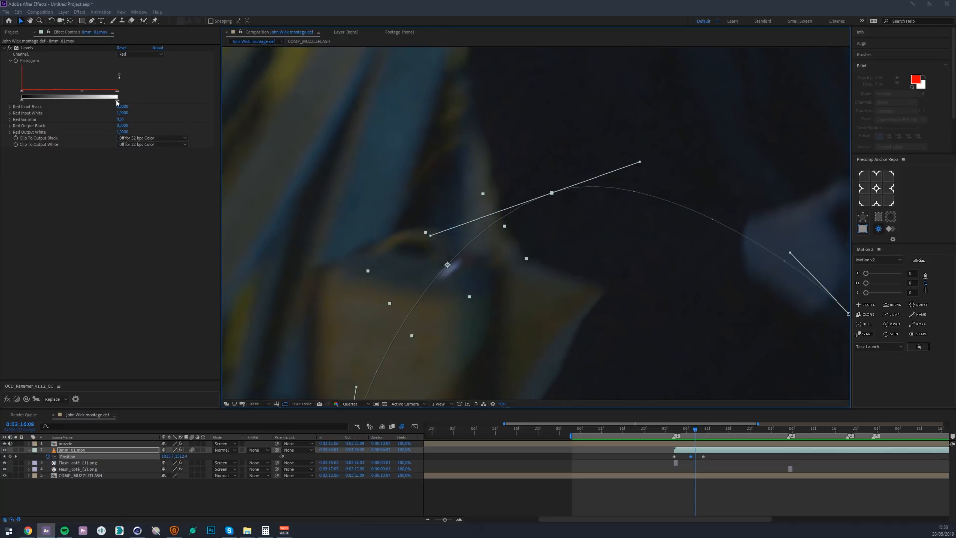
left_click_drag(117, 103, 93, 102)
Play the shot with the whole frame fitted in the viewer to check the shell's color and speed.
key("space")
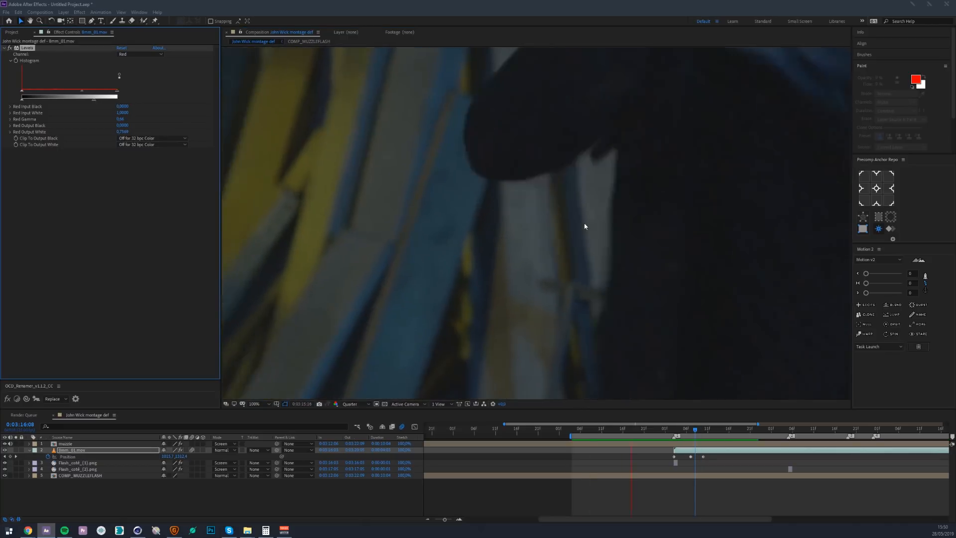
scroll(584, 226, "down", 4)
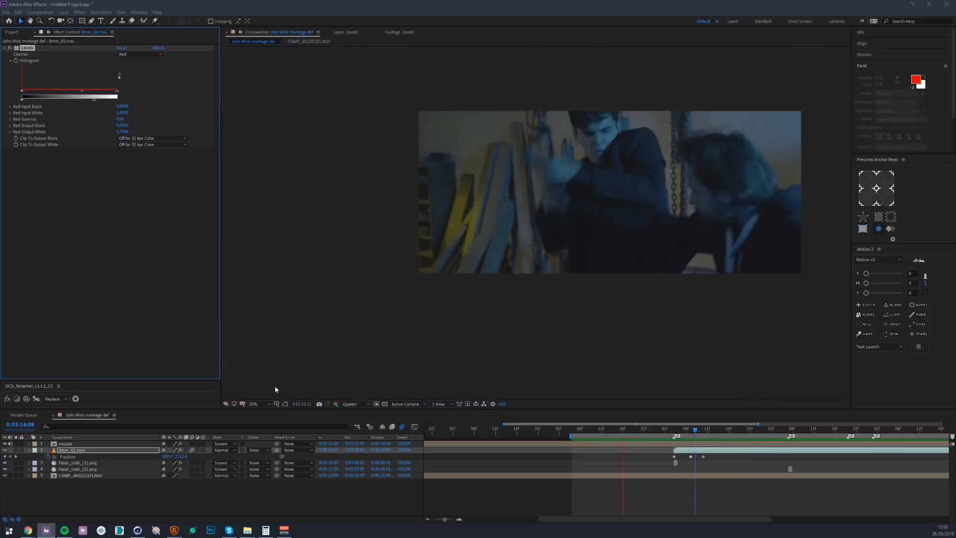
left_click(259, 404)
left_click(275, 280)
key("space")
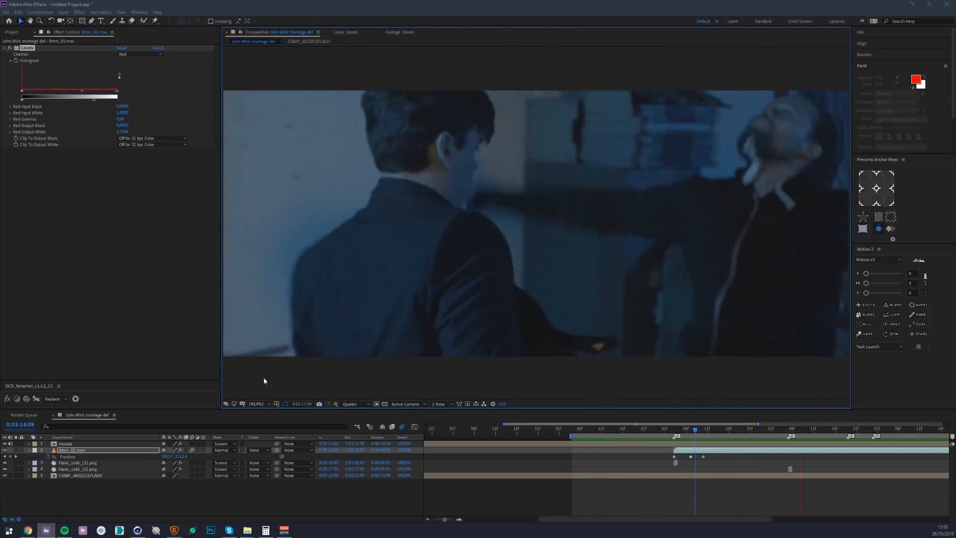
key("space")
Set the composition's motion blur Shutter Angle to 90° while viewing the shell at 0:03:16:07.
left_click_drag(687, 428, 698, 429)
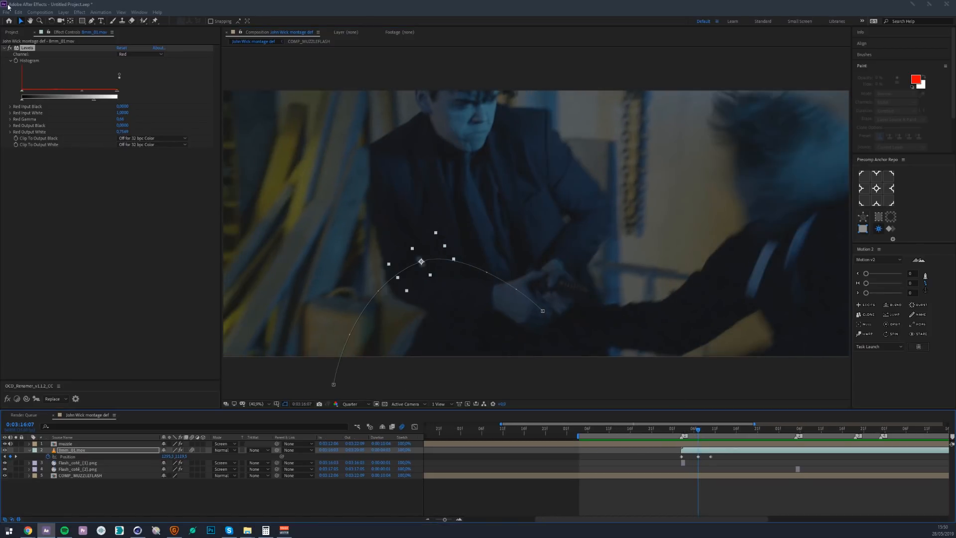
left_click(39, 12)
left_click(55, 32)
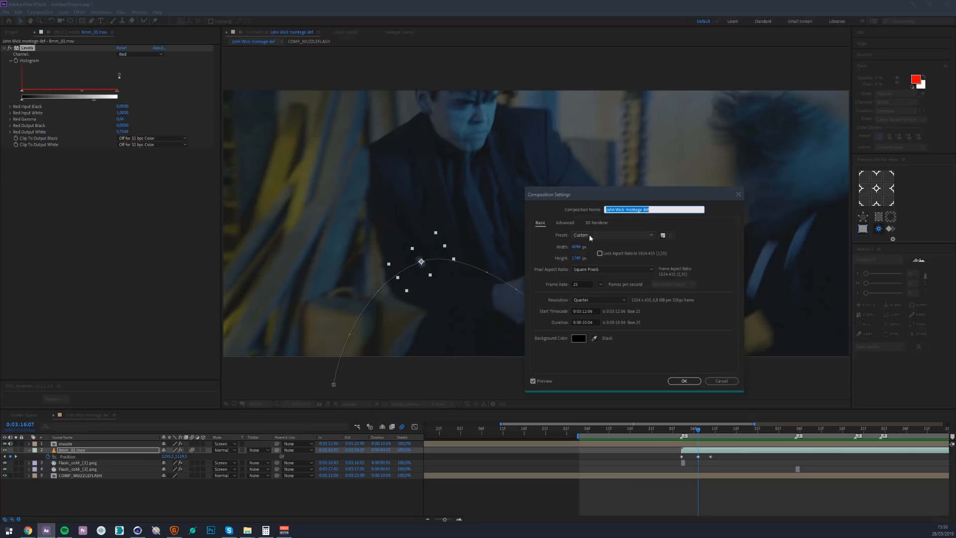
left_click(565, 222)
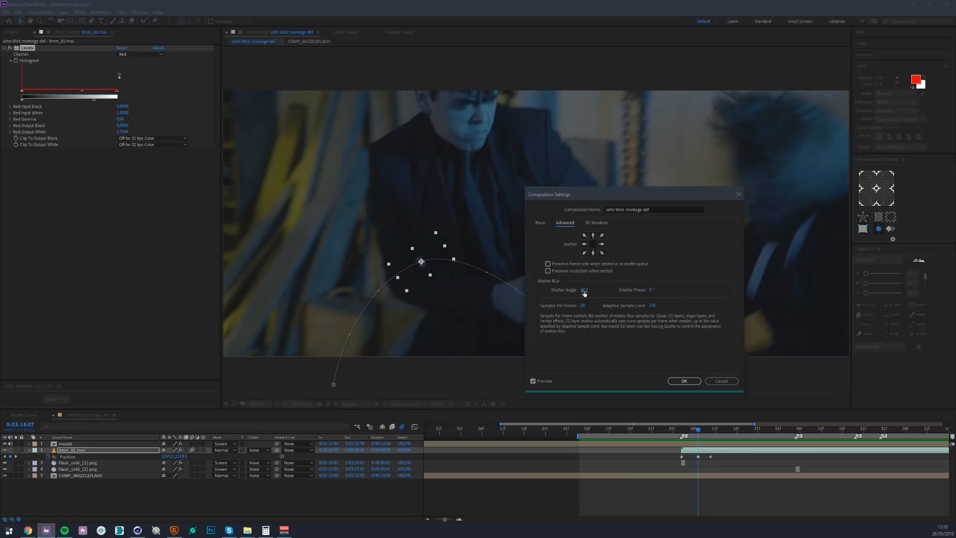
left_click(585, 290)
type("90")
left_click(556, 298)
left_click(684, 381)
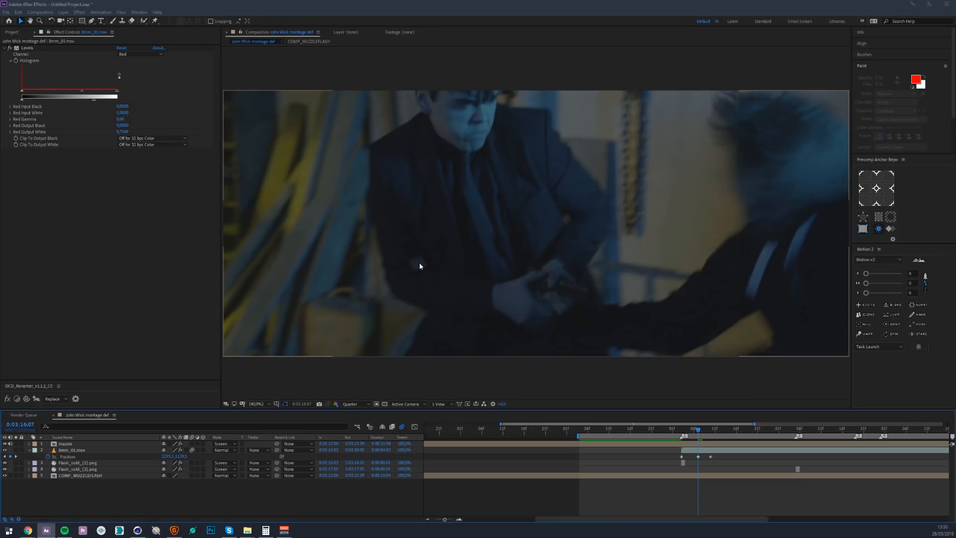
Play the shot again to check the shell's motion blur with the changed shutter angle.
key("space")
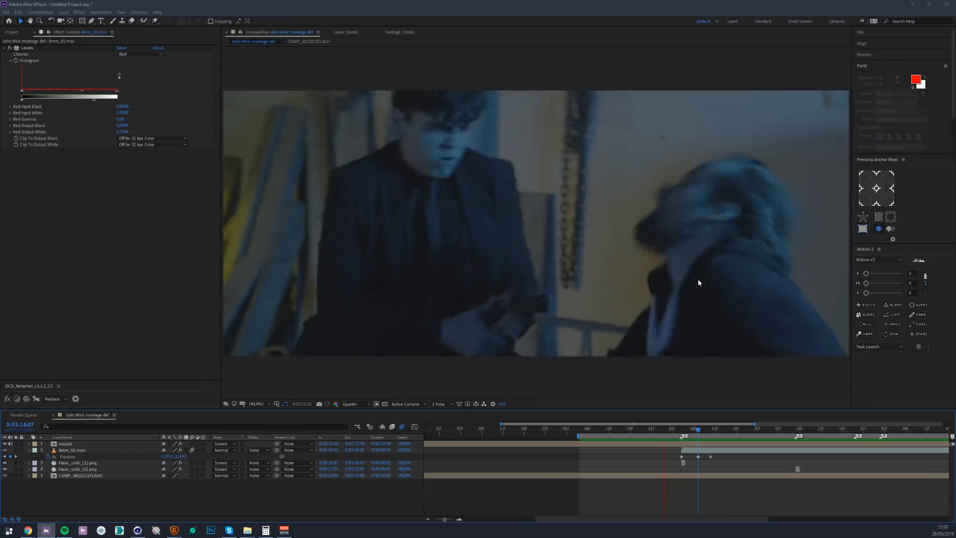
key("space")
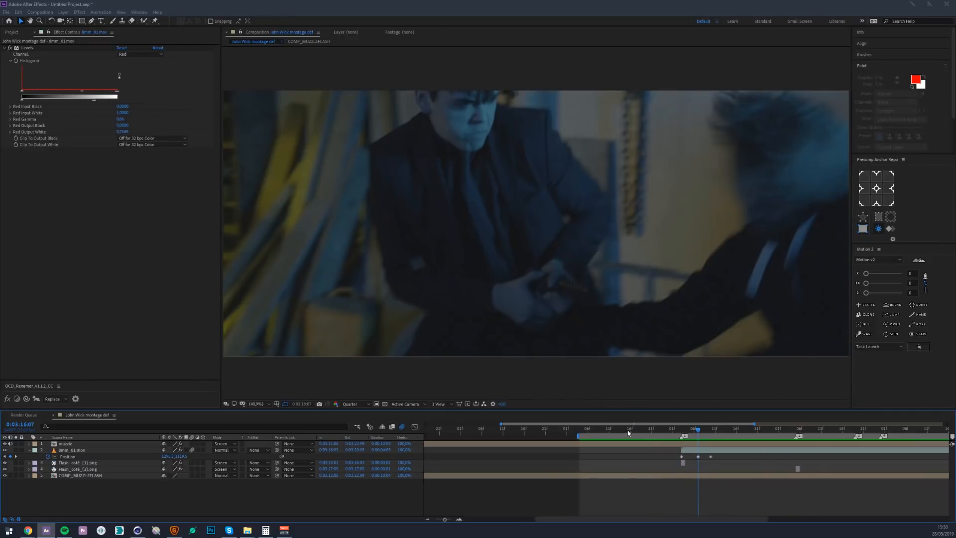
left_click(669, 429)
key("space")
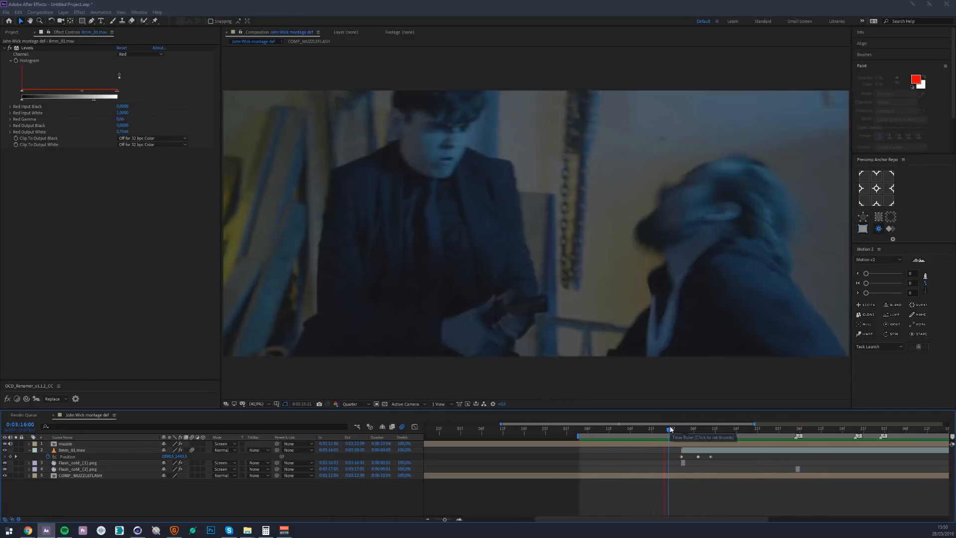
Create an adjustment layer above the muzzle flash layer, with the playhead on the gunshot frame at 0:03:16:03.
left_click(682, 430)
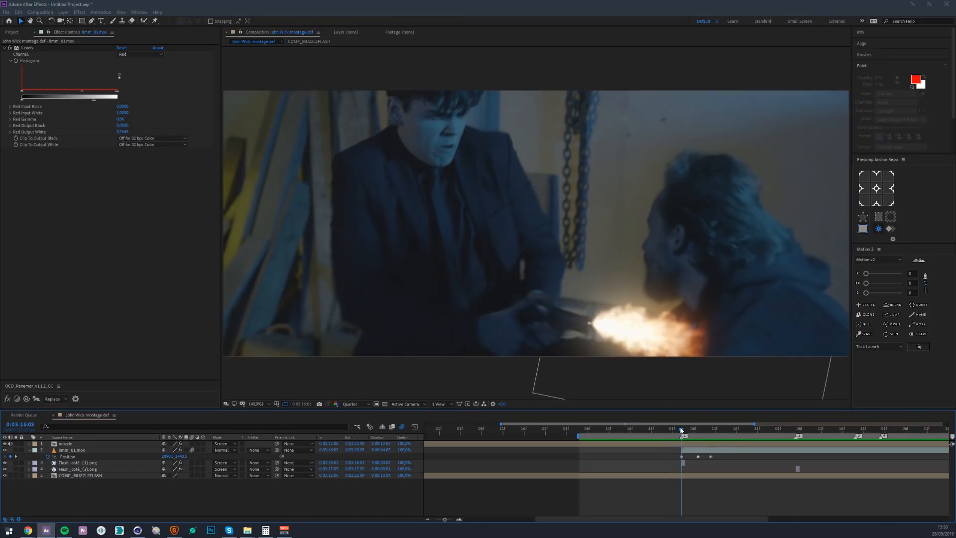
left_click(63, 444)
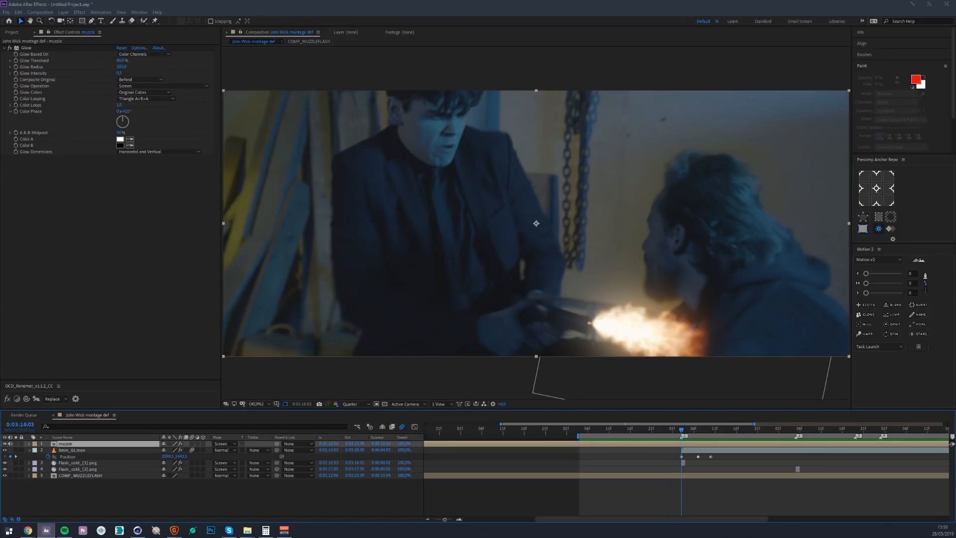
left_click(64, 12)
mouse_move(100, 21)
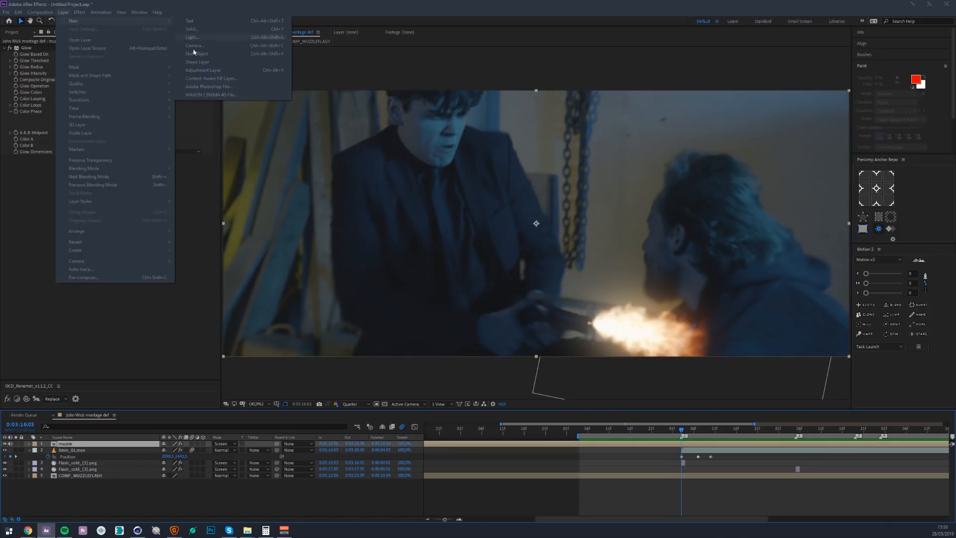
left_click(211, 71)
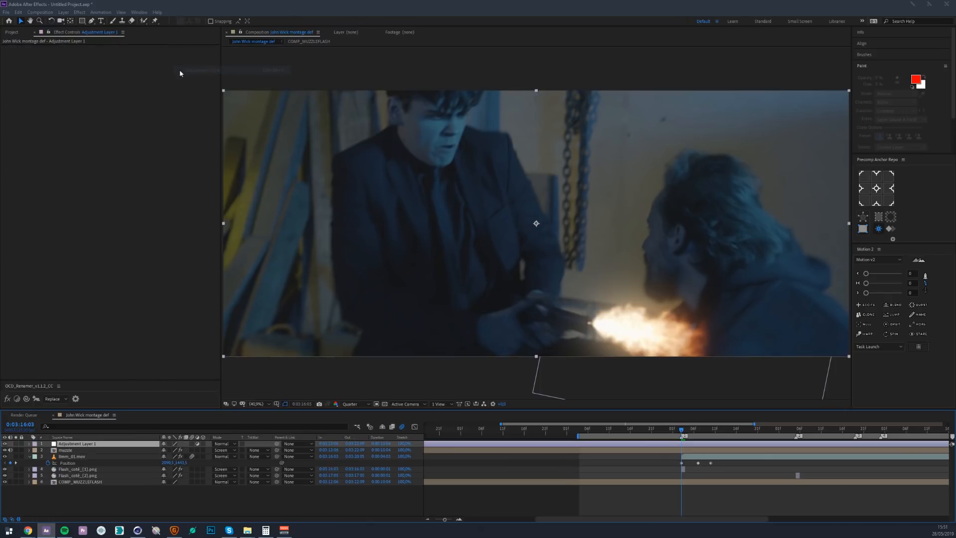
Apply Levels to the adjustment layer and lower its RGB Input White to brighten the gunshot frame.
key("ctrl+space")
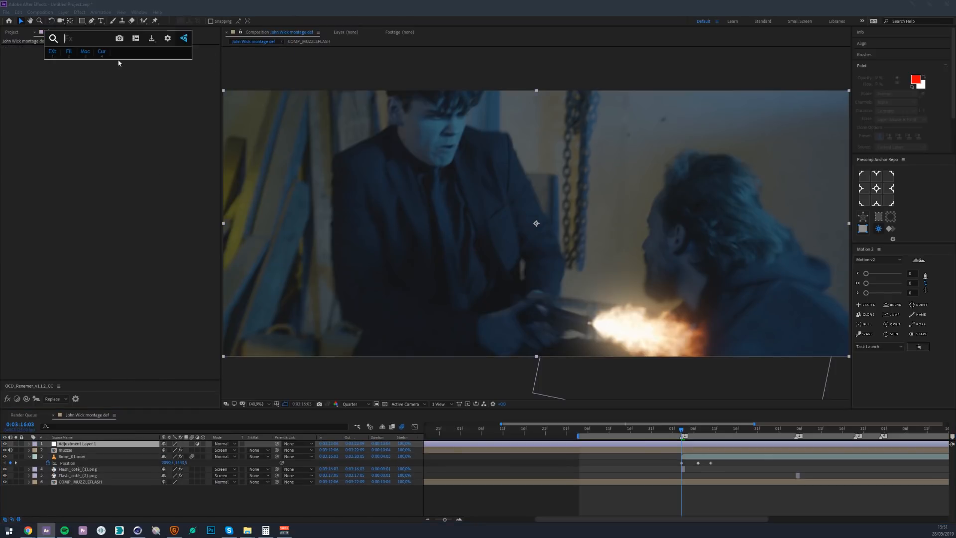
type("moti")
key("BackSpace")
key("BackSpace")
key("BackSpace")
key("BackSpace")
type("lev")
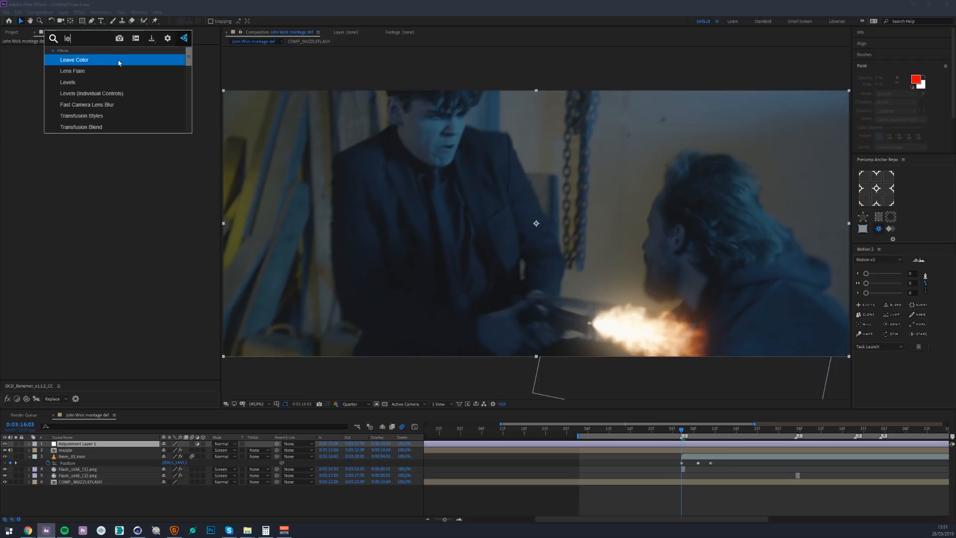
key("Return")
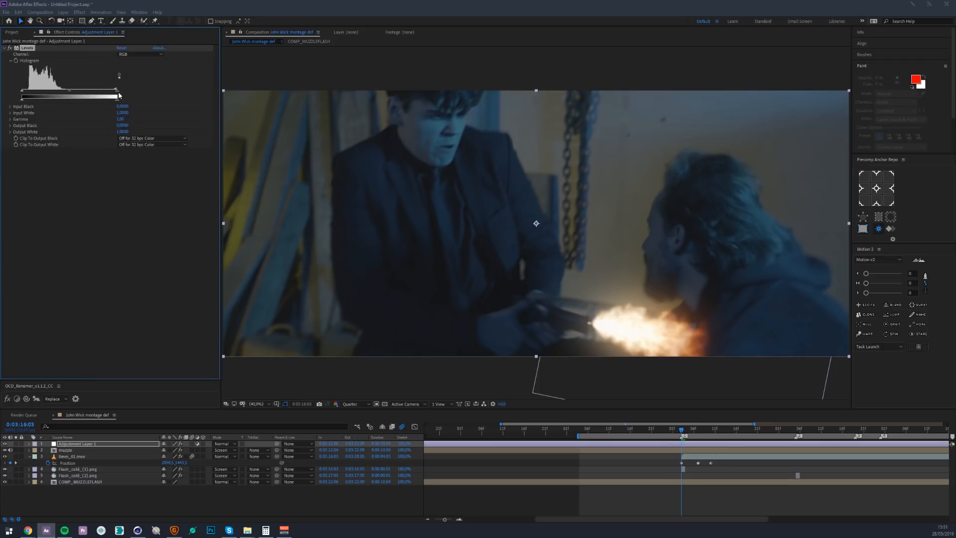
left_click_drag(110, 94, 79, 90)
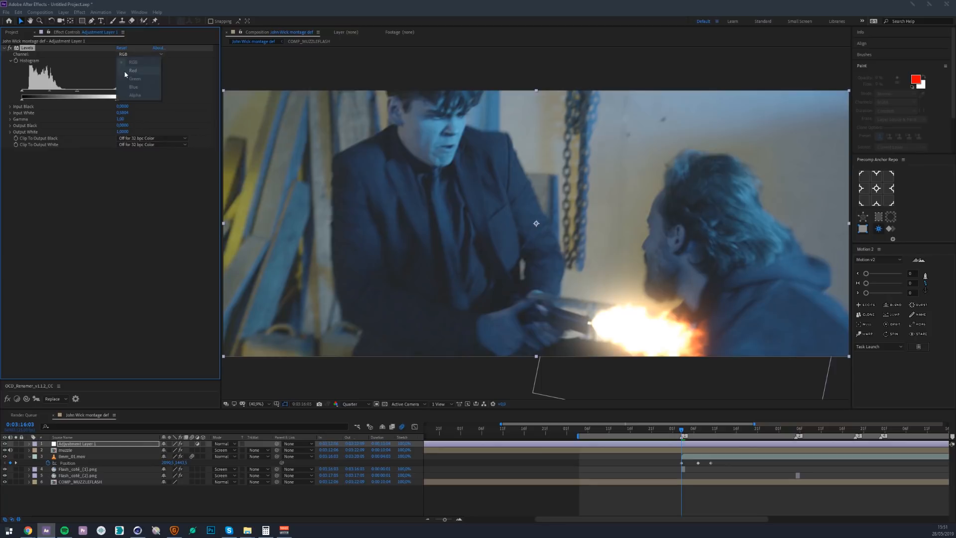
In the adjustment layer's Levels, raise the Red gamma and lower the Blue gamma to tint the gunshot frame warm orange.
left_click(124, 70)
left_click_drag(64, 94, 61, 94)
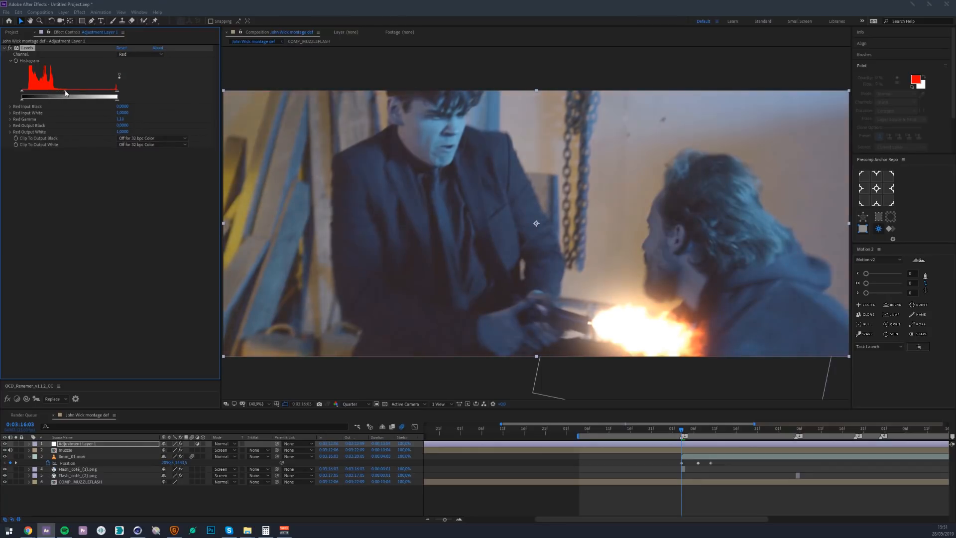
left_click(126, 54)
left_click(122, 74)
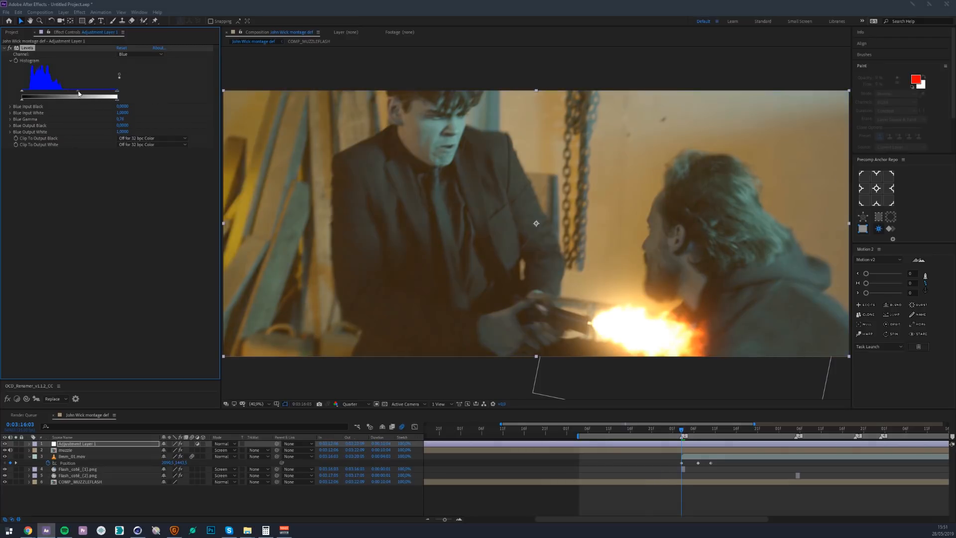
Draw a closed Pen mask on the adjustment layer around the shooter's face and torso, down to his hands.
left_click(91, 21)
left_click(420, 95)
left_click(451, 118)
left_click(466, 138)
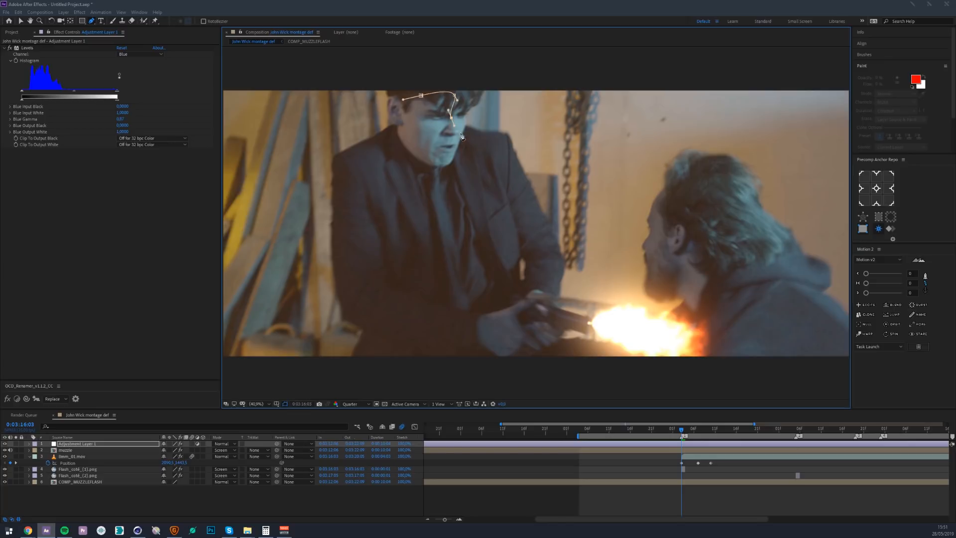
left_click(505, 180)
left_click(512, 256)
left_click(522, 312)
left_click(472, 338)
left_click(413, 325)
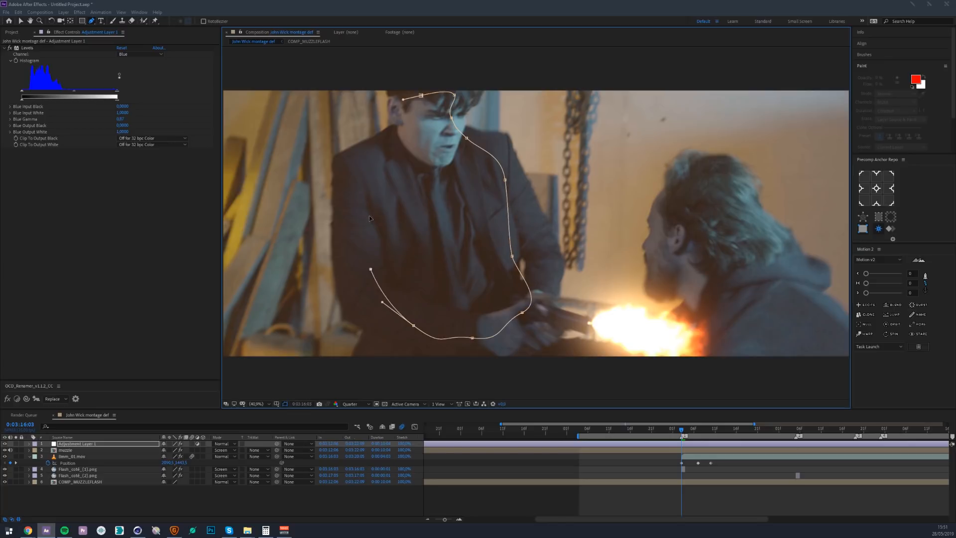
left_click(371, 269)
left_click(369, 191)
left_click(386, 141)
left_click(421, 95)
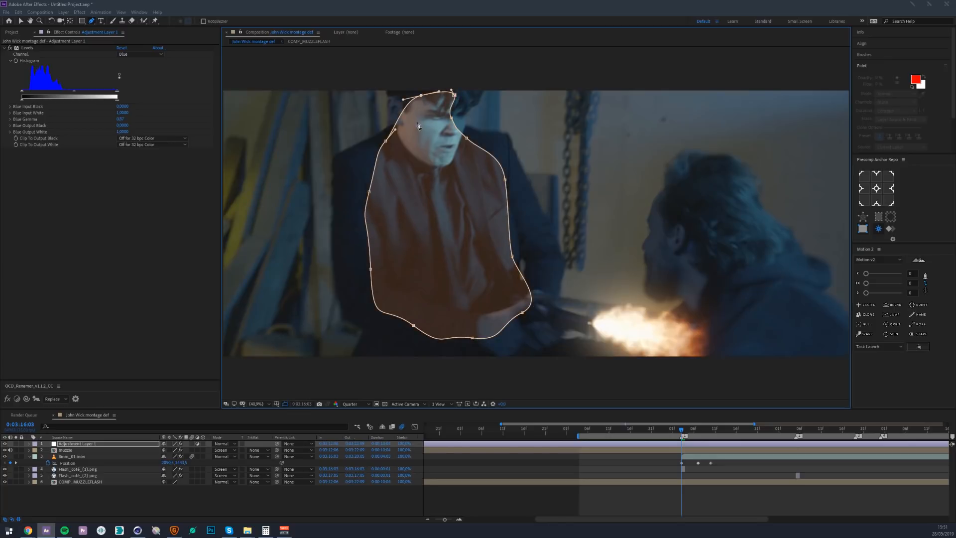
Feather the adjustment layer's mask by about 200 pixels so the warm light fades softly over the shooter.
key("m")
key("m")
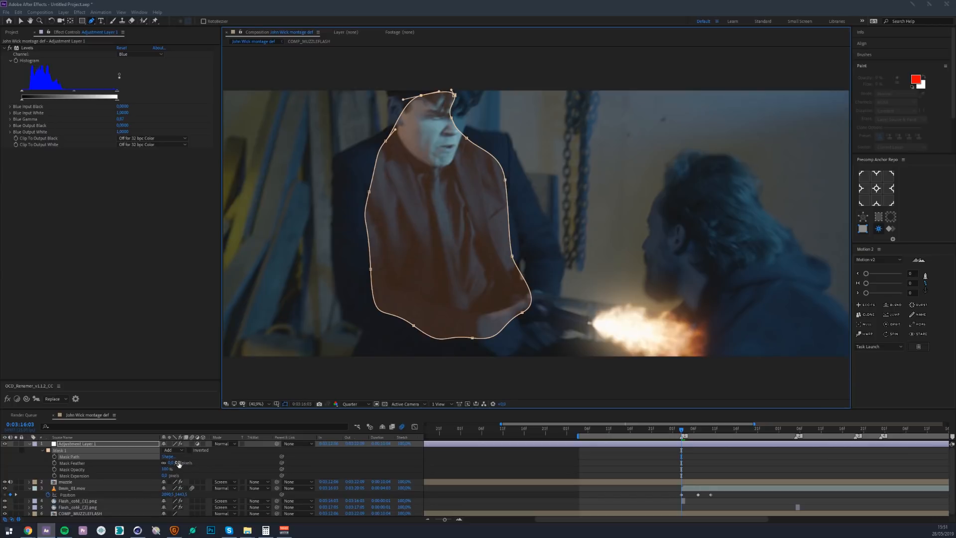
left_click_drag(179, 463, 322, 448)
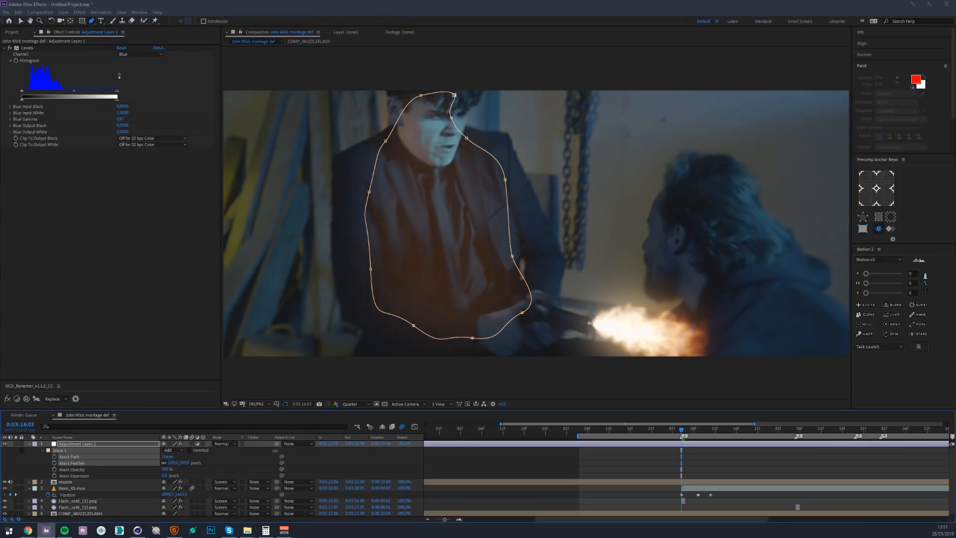
Trim the adjustment layer to the single gunshot frame at 0:03:16:03 by splitting it and deleting the parts before and after.
key("ctrl+shift+d")
left_click(678, 451)
key("Delete")
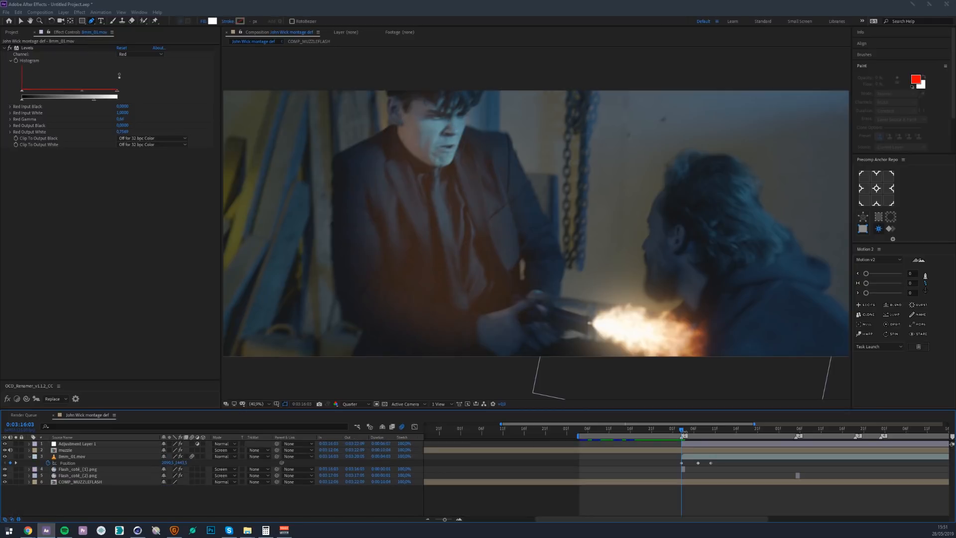
left_click(685, 431)
key("ctrl+shift+d")
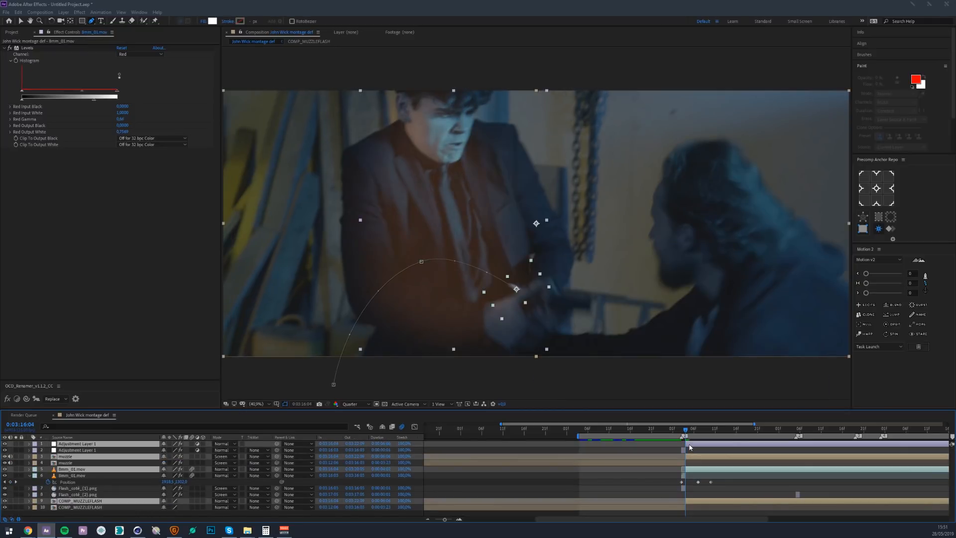
key("Delete")
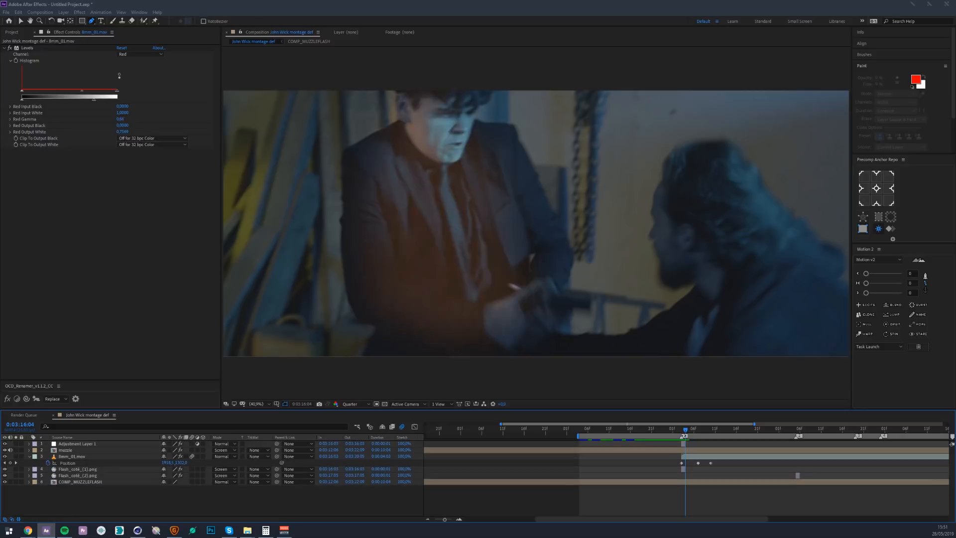
Play the shot from 0:03:15:06 to check the warm flash light, and return the playhead to the gunshot frame at 0:03:16:03.
left_click_drag(684, 436, 589, 436)
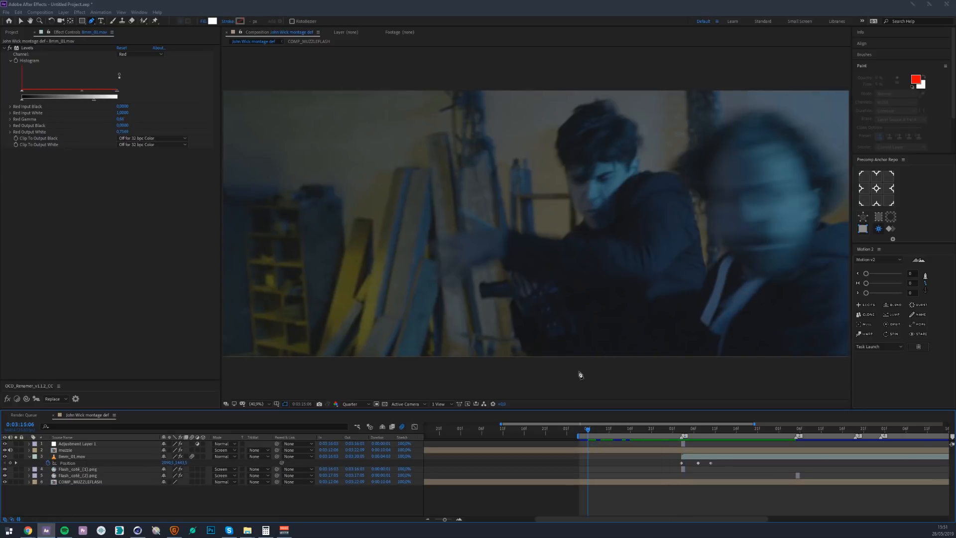
key("space")
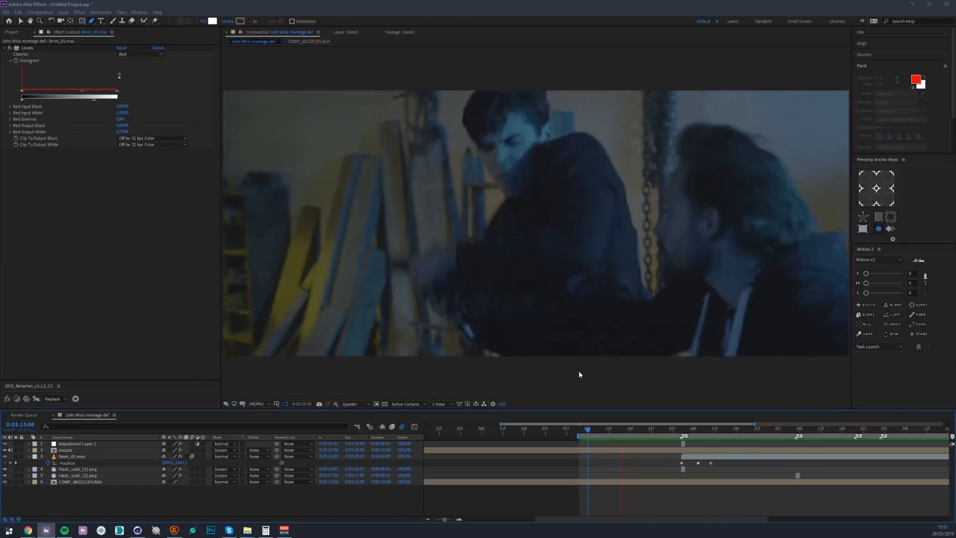
key("space")
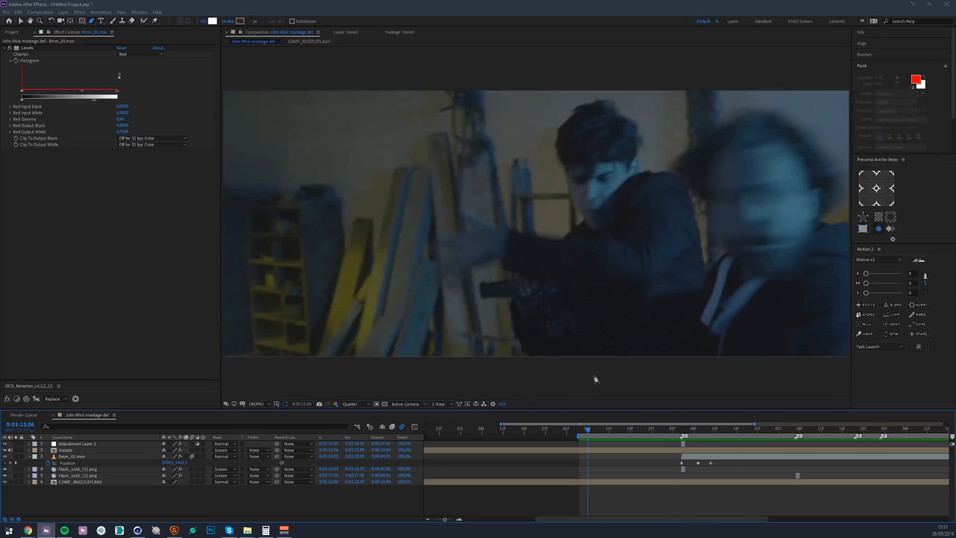
left_click(682, 431)
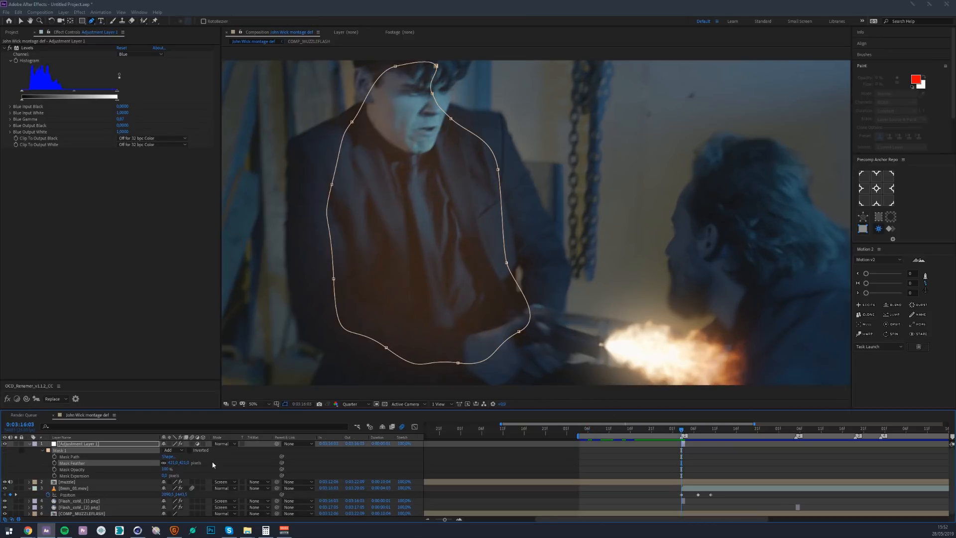
Try the Overlay and Color Dodge blending modes on the adjustment layer, and return it to Normal.
left_click(222, 443)
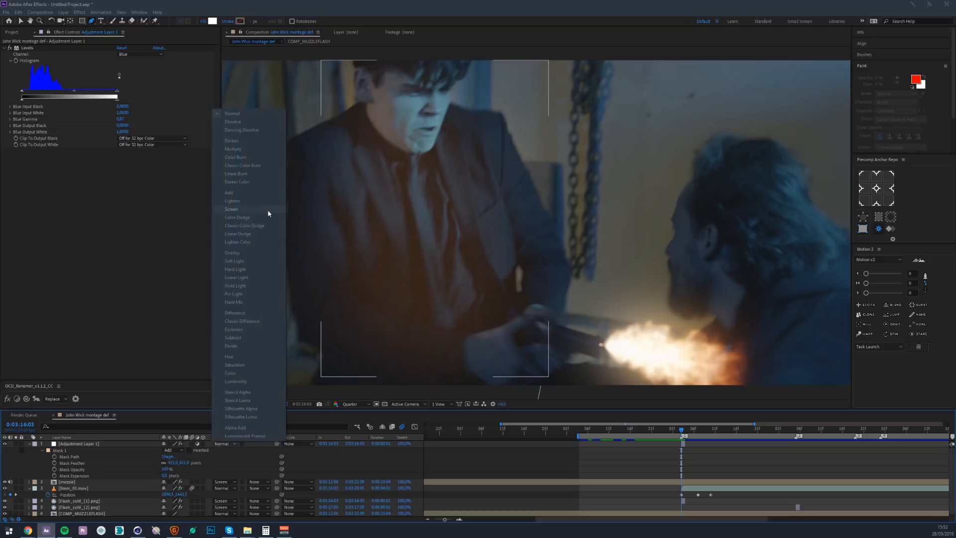
left_click(230, 255)
key("ctrl+z")
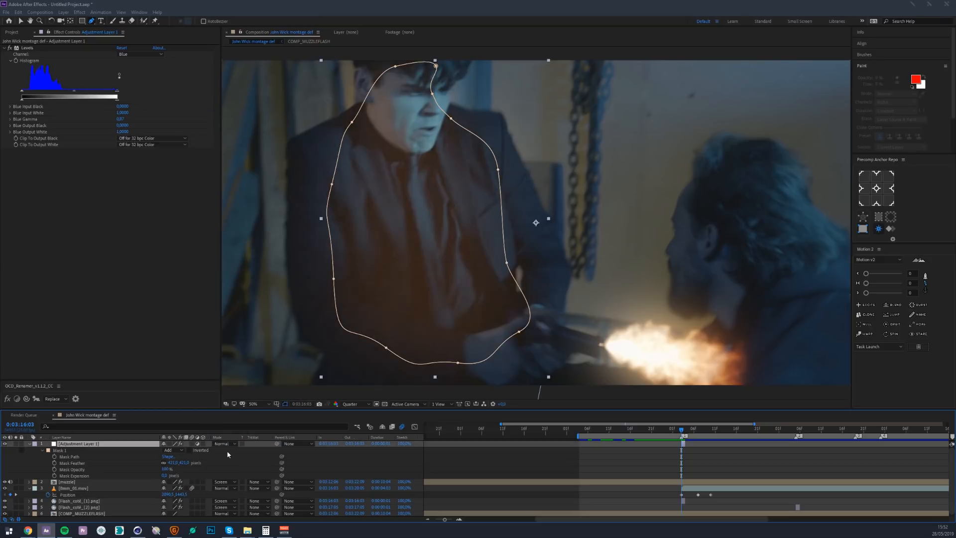
left_click(224, 444)
left_click(245, 218)
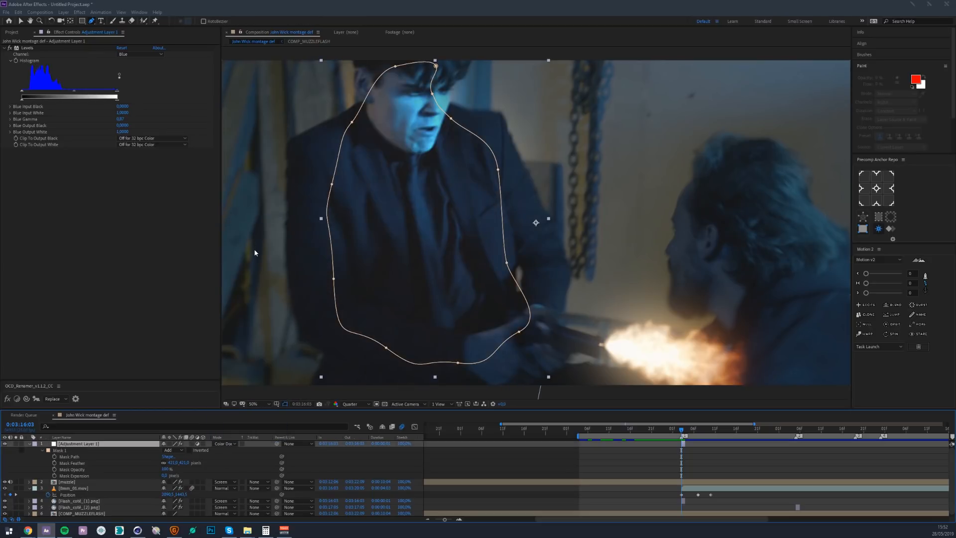
key("ctrl+z")
key("ctrl+z")
left_click(221, 444)
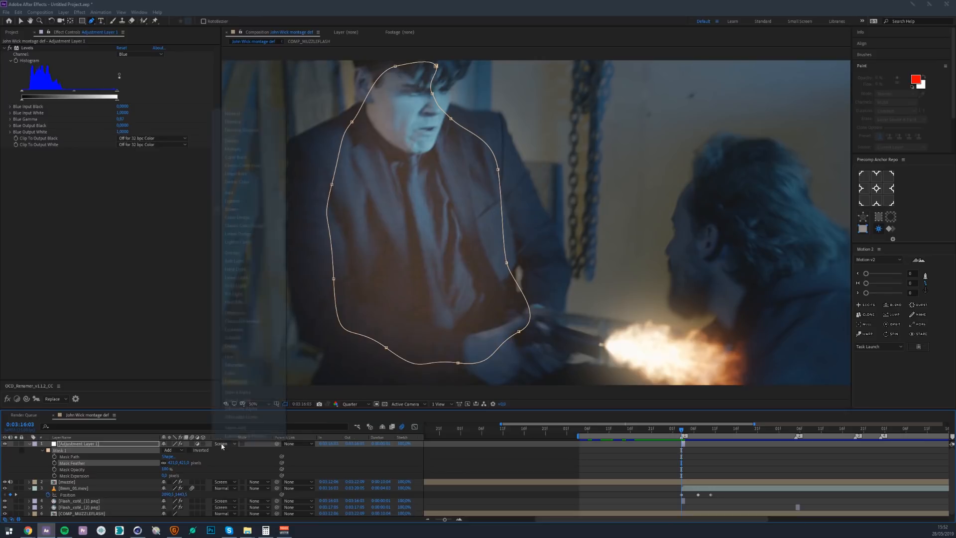
left_click(233, 113)
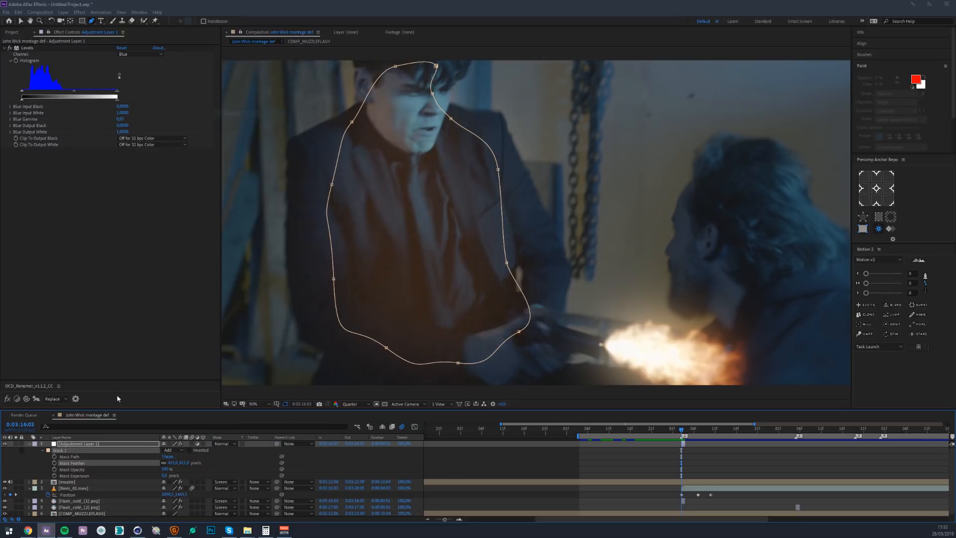
Collapse the layer properties, deselect everything and replay the whole shot fitted to the viewer to judge the flash lighting.
left_click(29, 444)
left_click(31, 457)
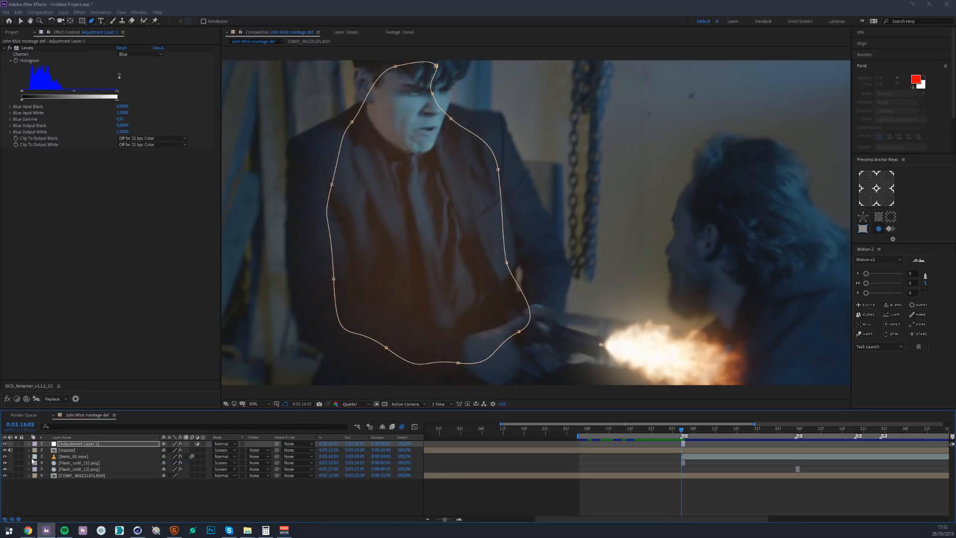
left_click(56, 488)
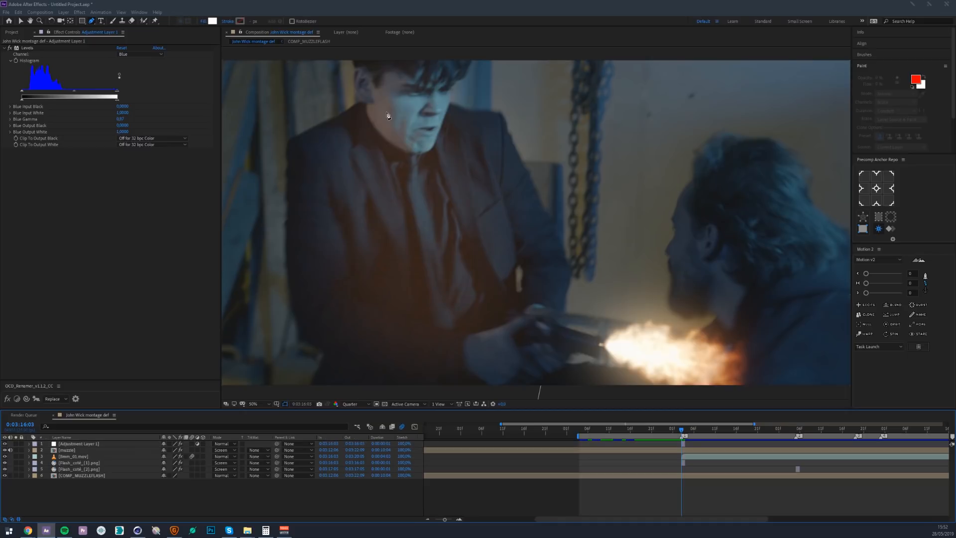
key("space")
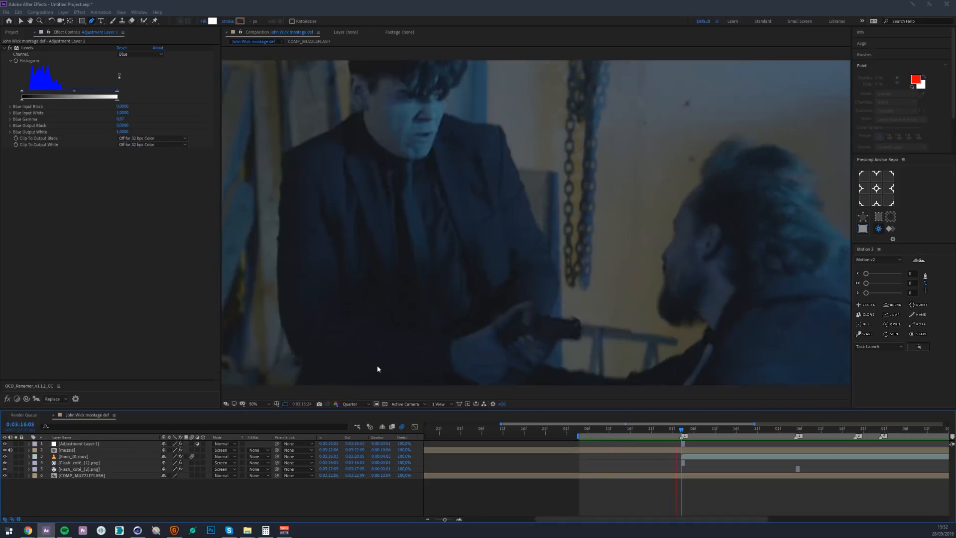
key("space")
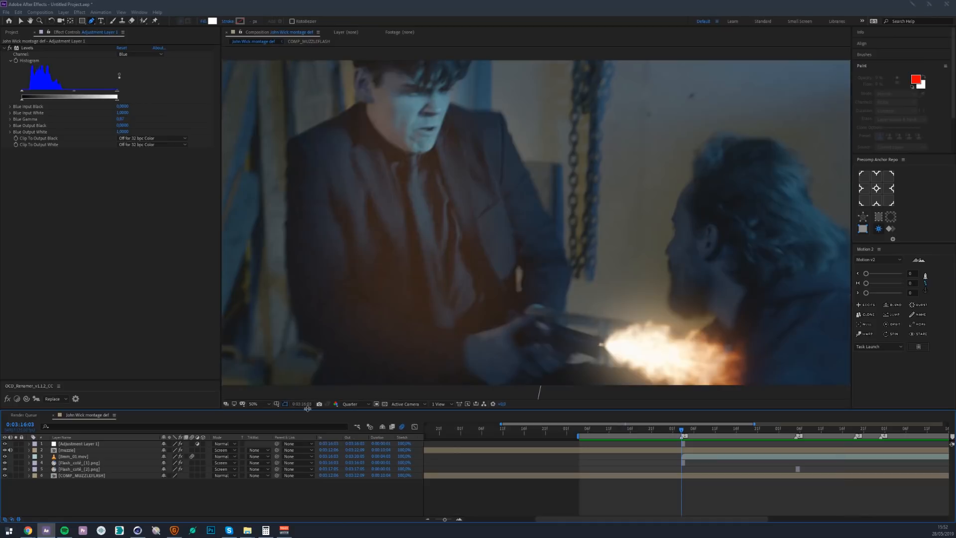
left_click(253, 404)
left_click(259, 280)
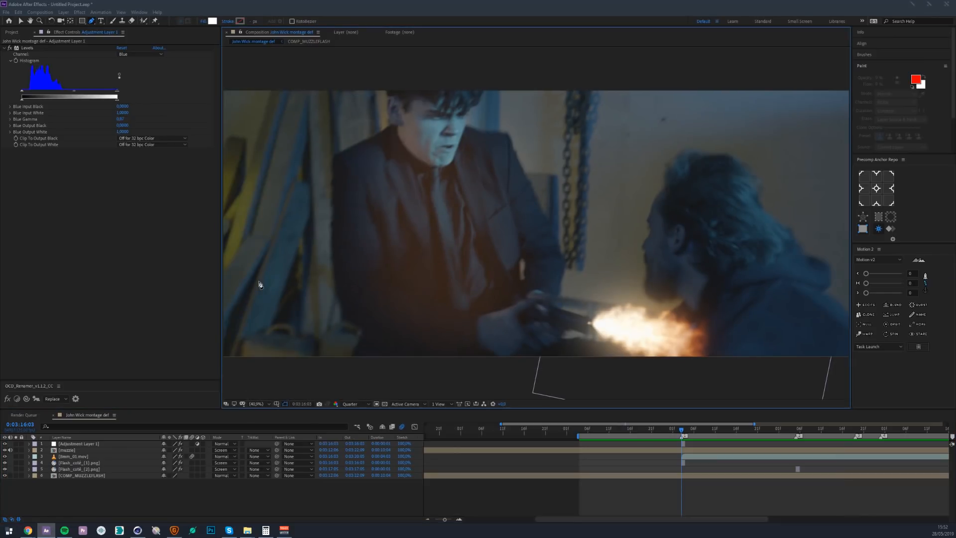
key("space")
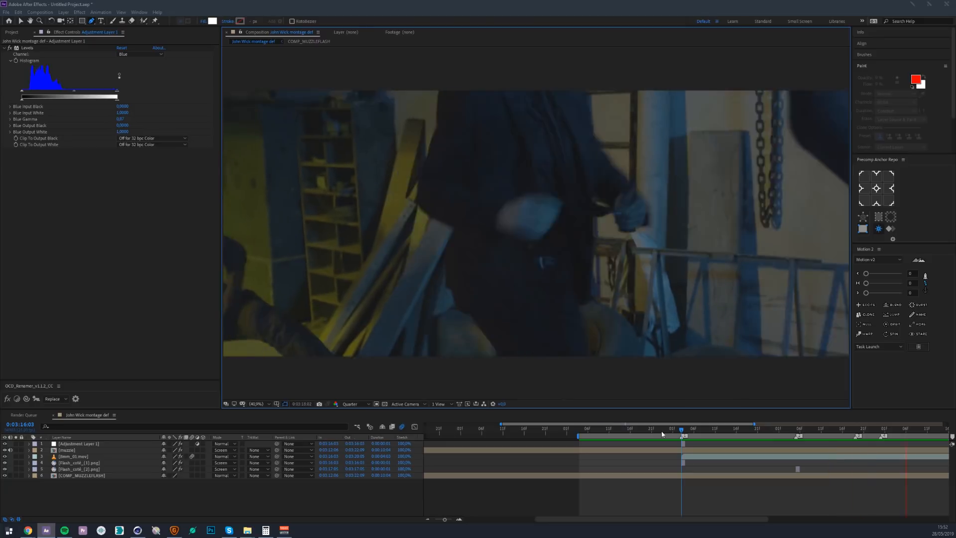
key("space")
Create a second adjustment layer above the first one, with the view close on the shooter's face.
scroll(548, 244, "up", 4)
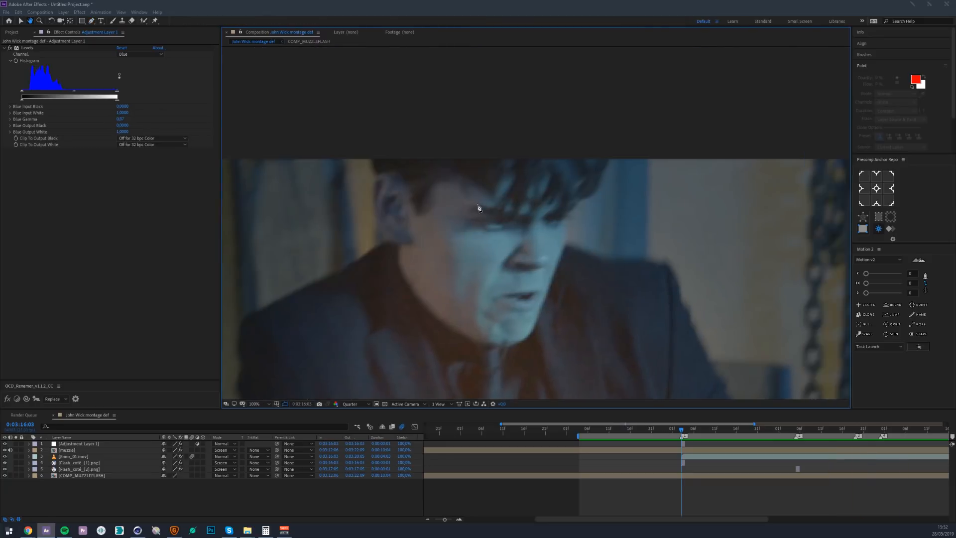
left_click(74, 443)
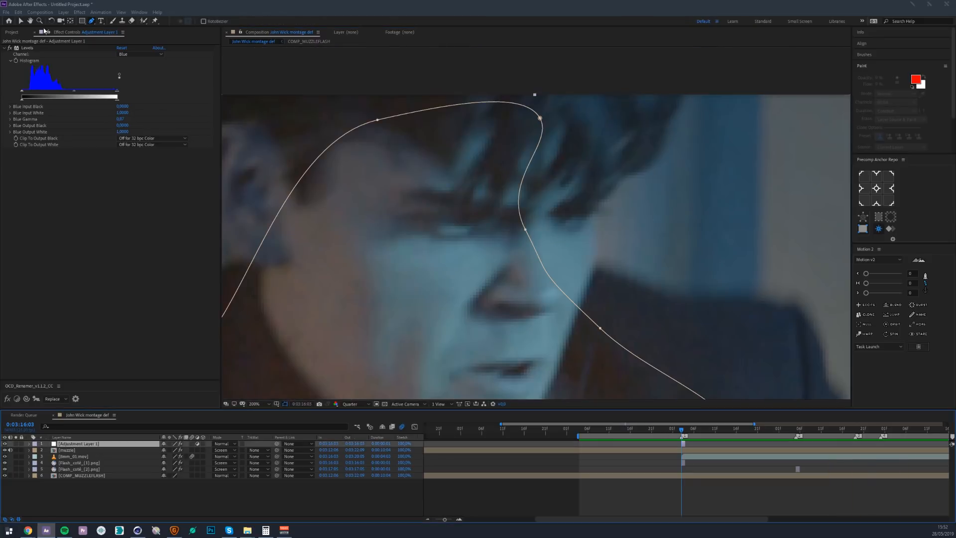
left_click(64, 12)
mouse_move(100, 21)
left_click(202, 69)
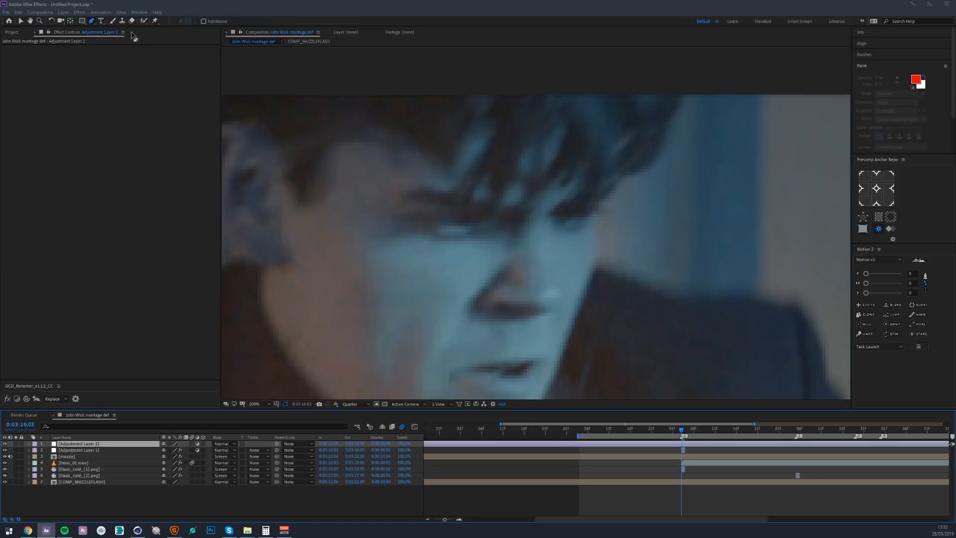
Apply the Exposure effect to the new adjustment layer and raise its master Exposure until the face is strongly brightened.
key("ctrl+space")
type("expos")
key("Return")
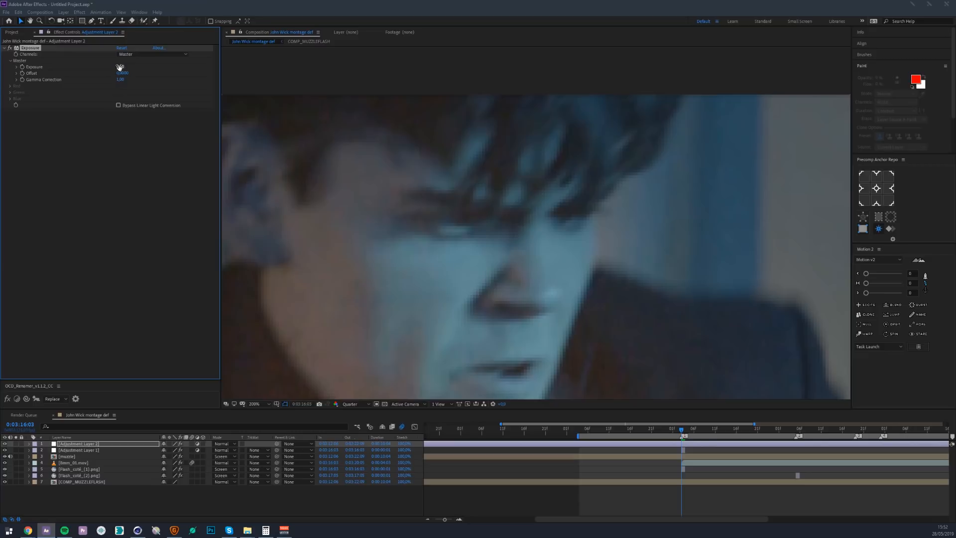
left_click_drag(120, 66, 238, 74)
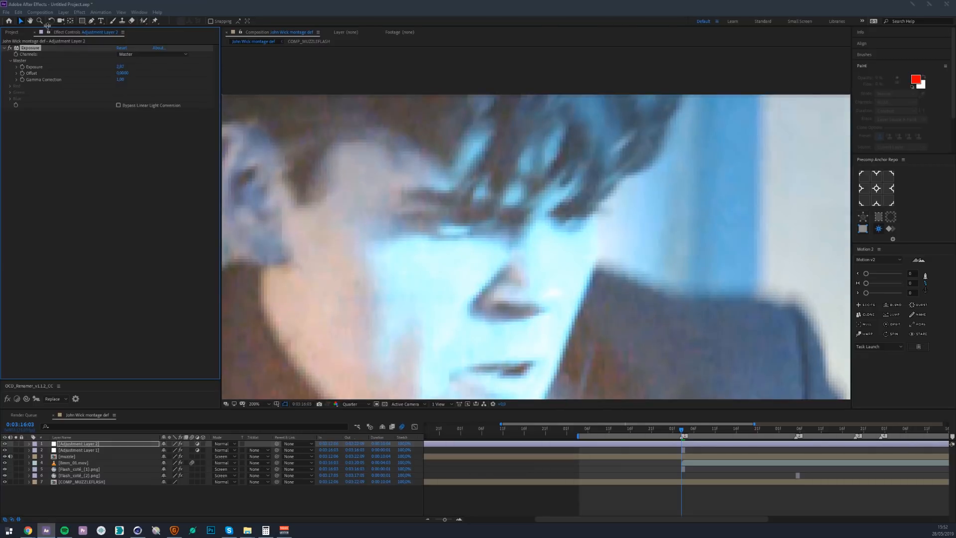
Draw a tiny Pen mask over each of the shooter's eyes on the Exposure layer to make bright eye reflections.
key("g")
scroll(422, 198, "up", 1)
left_click_drag(394, 225, 387, 223)
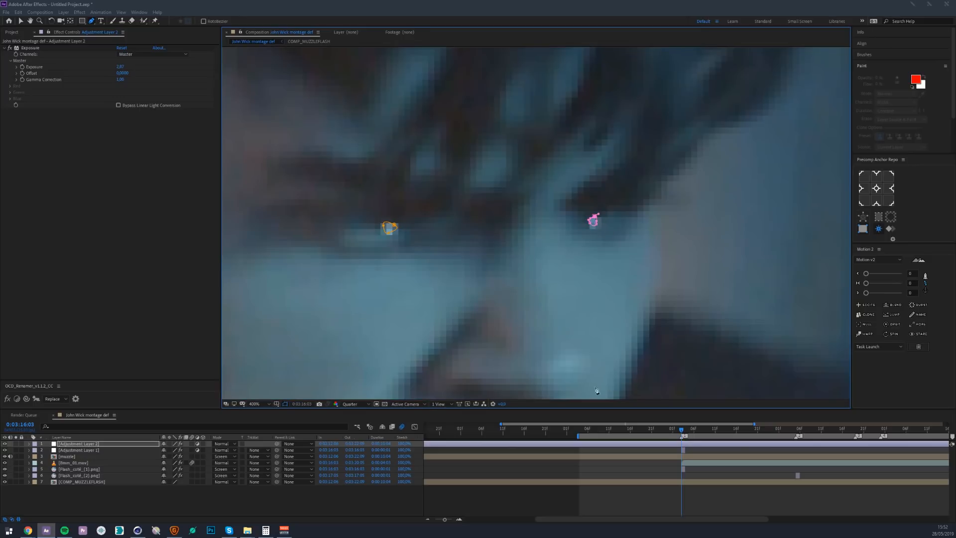
Trim the eye-reflection adjustment layer to the single frame at 0:03:16:03 and return to that frame to view the shot.
key("ctrl+shift+d")
left_click(672, 450)
key("Delete")
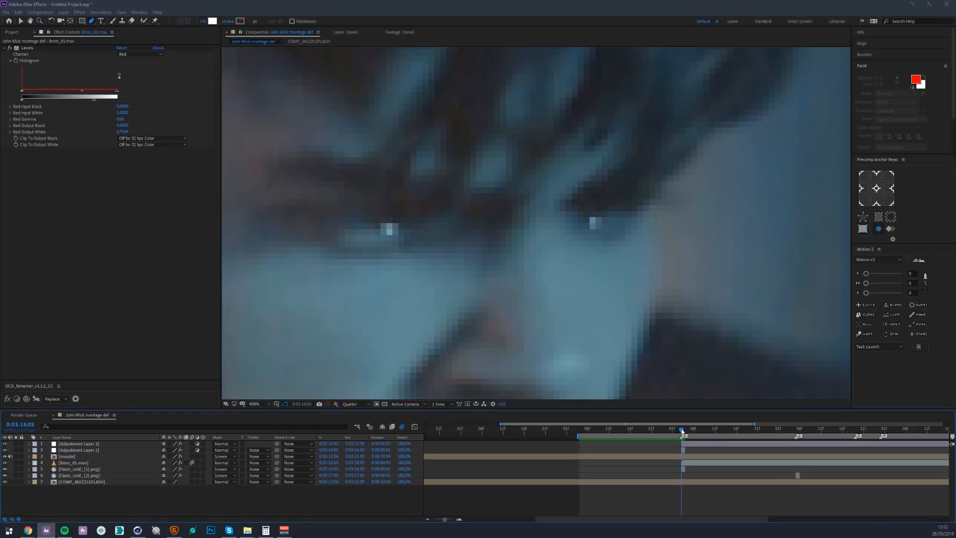
left_click(685, 430)
key("ctrl+shift+d")
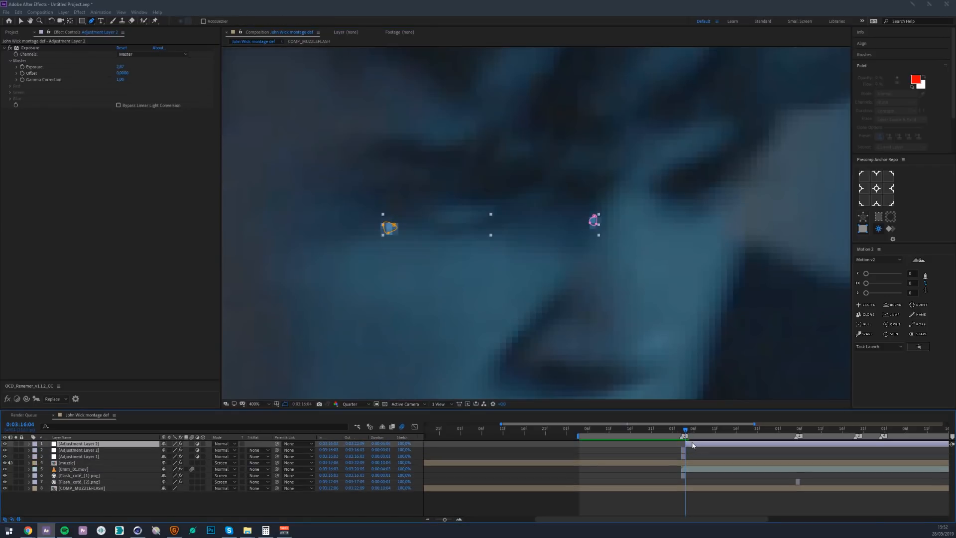
key("ctrl+z")
key("Page_Up")
scroll(450, 175, "down", 6)
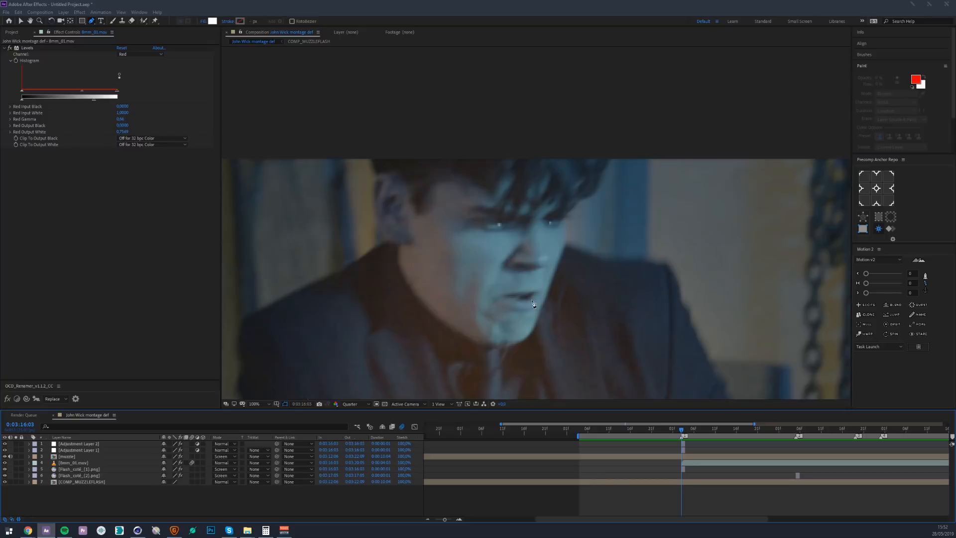
key("g")
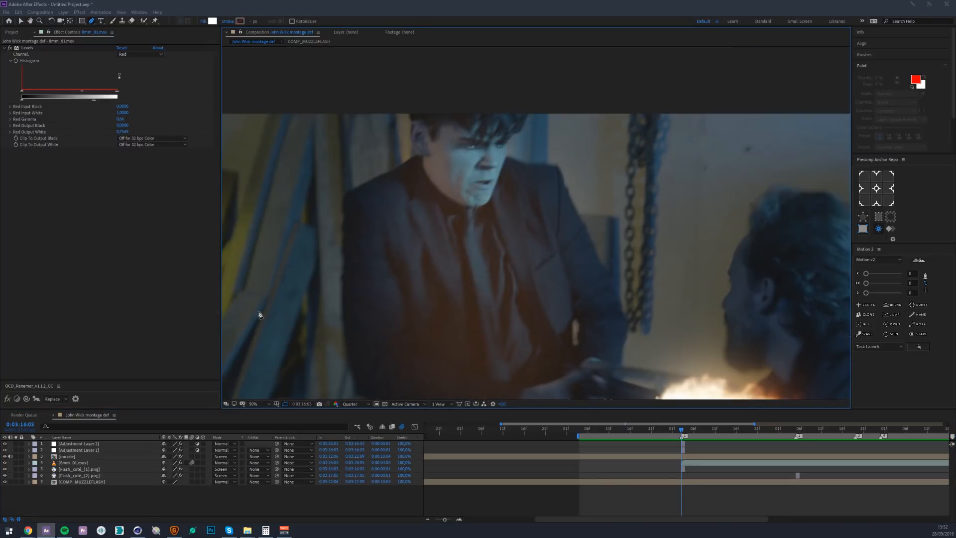
Add a Levels effect to the eye-reflection adjustment layer and raise the gamma of its Red channel to warm the reflections.
left_click(72, 443)
key("ctrl+space")
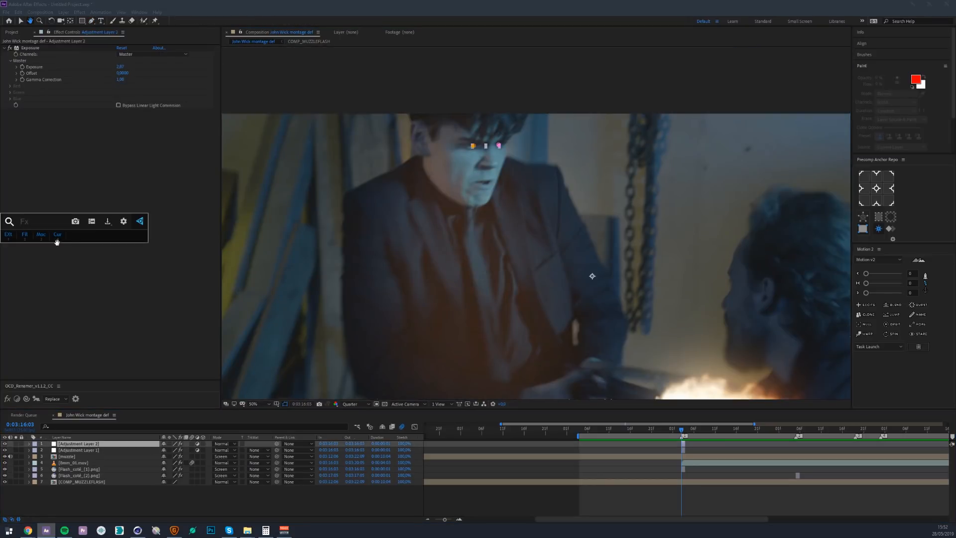
type("lev")
key("Return")
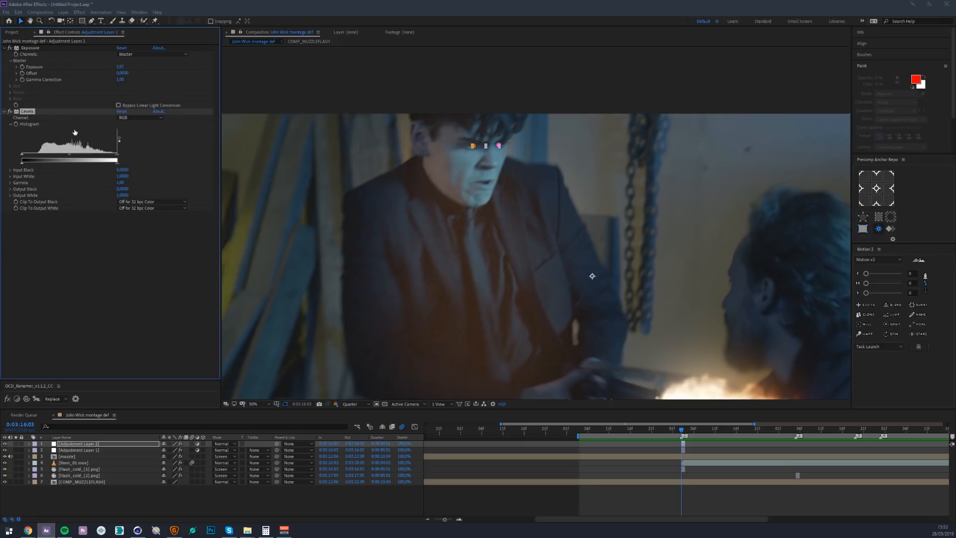
left_click(153, 117)
left_click(139, 132)
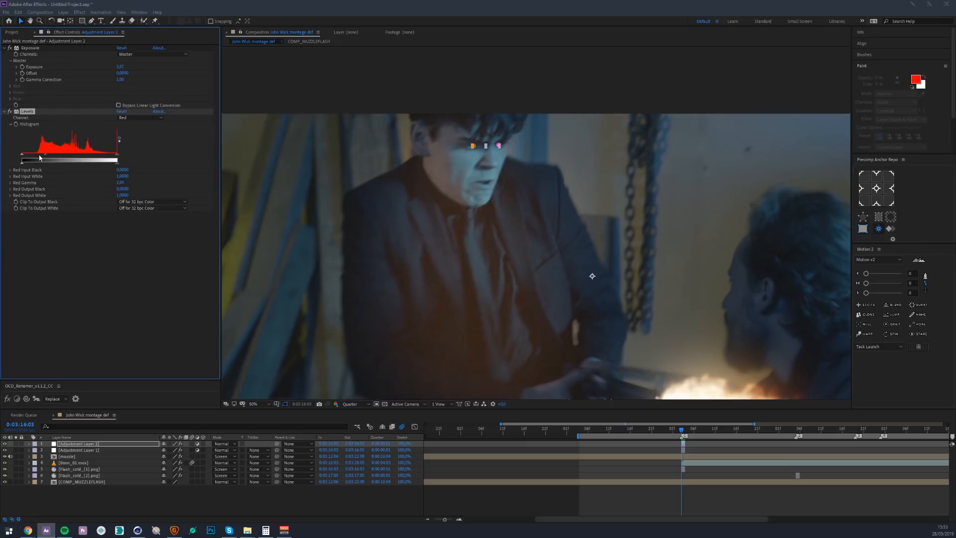
left_click(253, 503)
Feather both eye masks by 2 pixels, with the view close on the eyes, and play back the full shot.
scroll(518, 142, "up", 6)
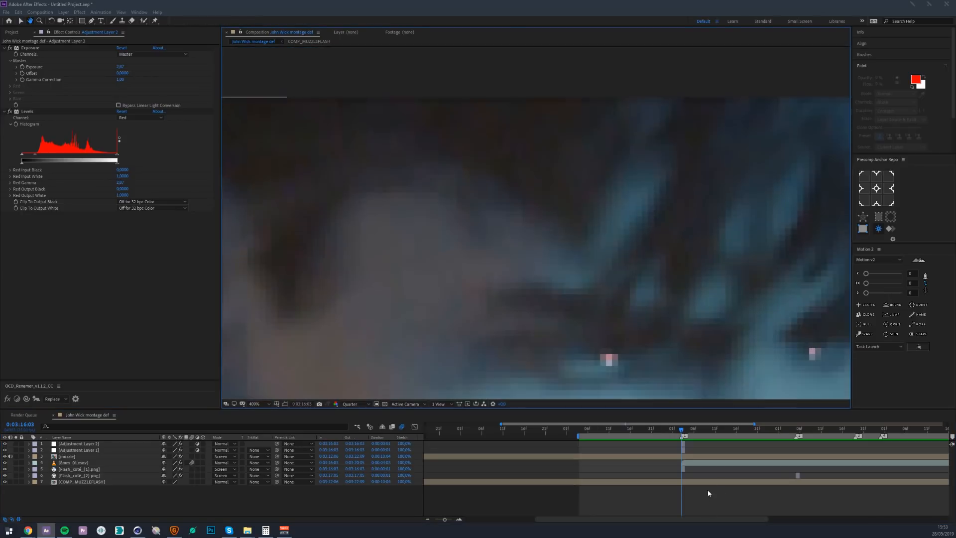
left_click_drag(542, 269, 475, 202)
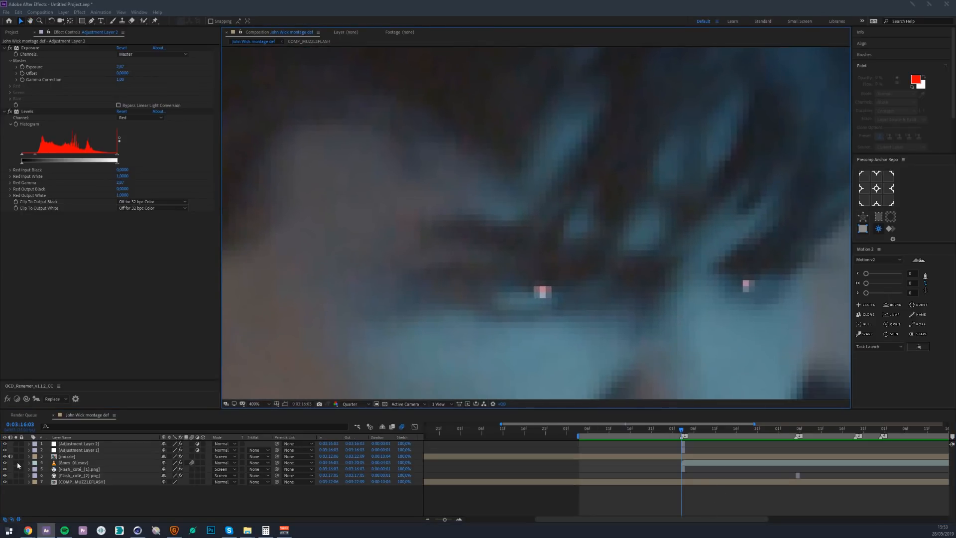
left_click(82, 445)
key("m")
key("m")
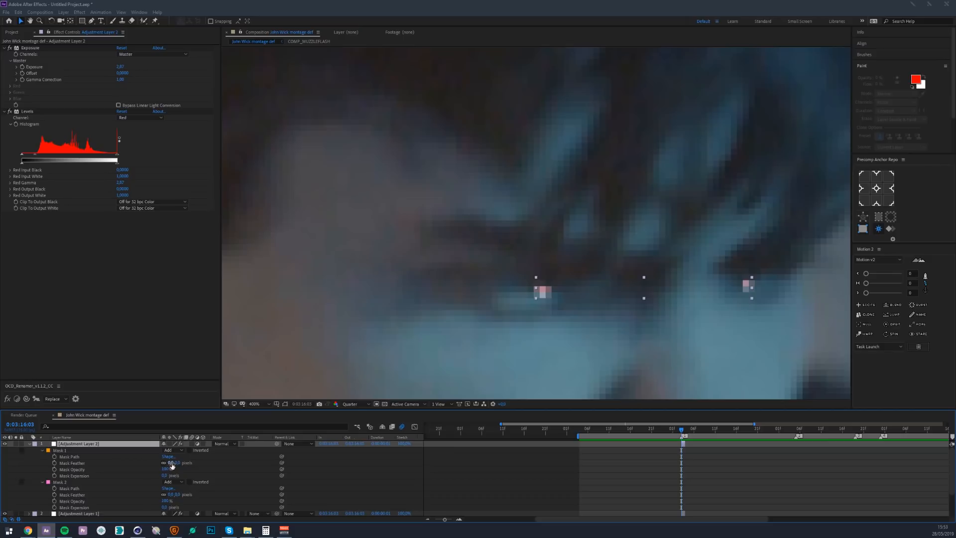
left_click_drag(176, 464, 178, 464)
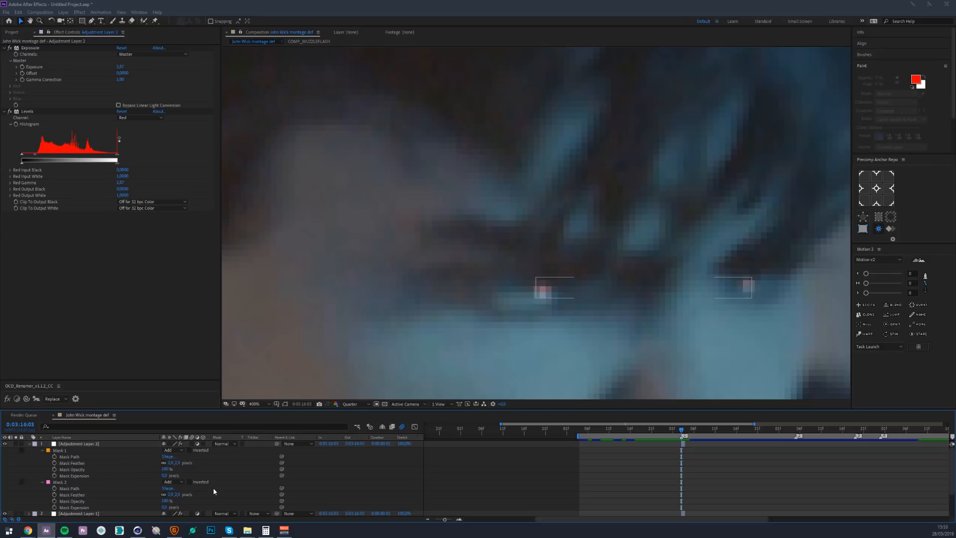
scroll(488, 341, "down", 8)
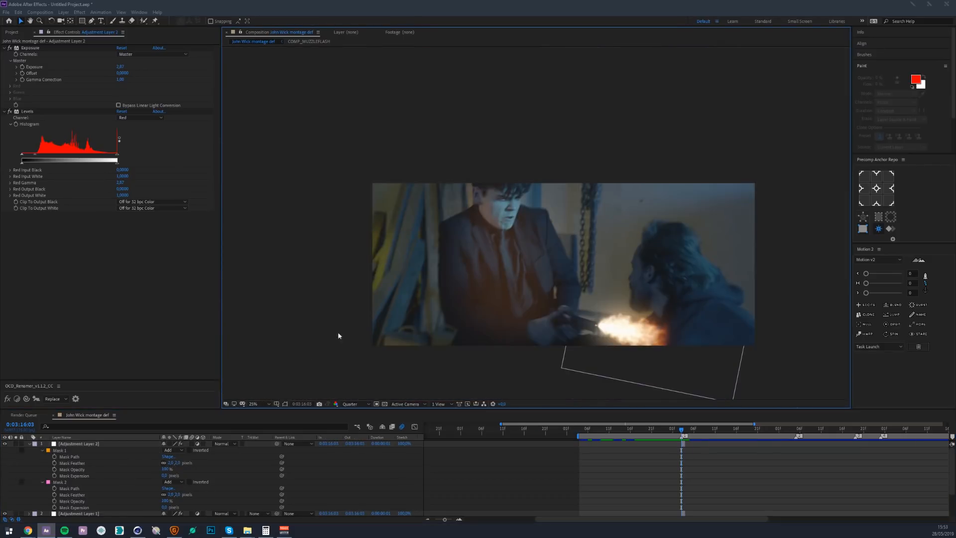
left_click(258, 402)
left_click(277, 275)
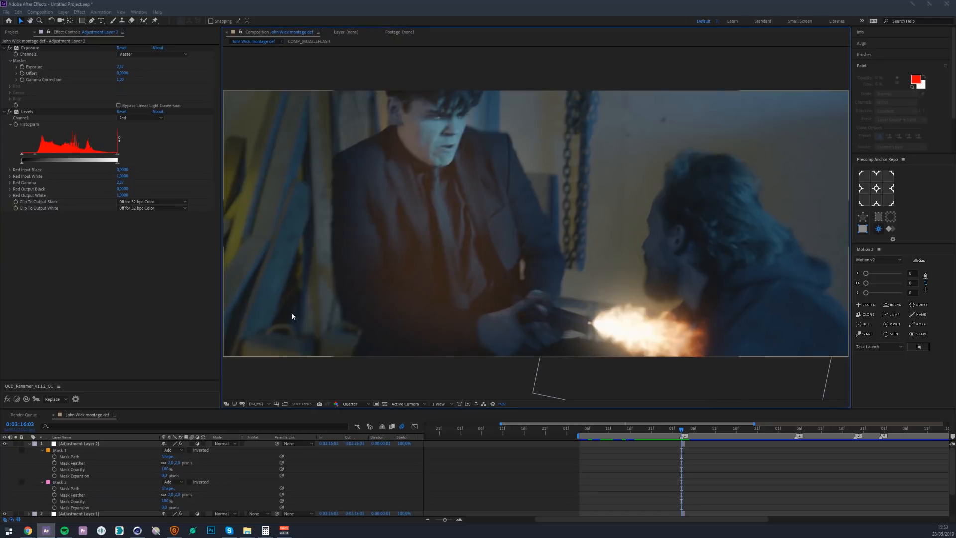
key("space")
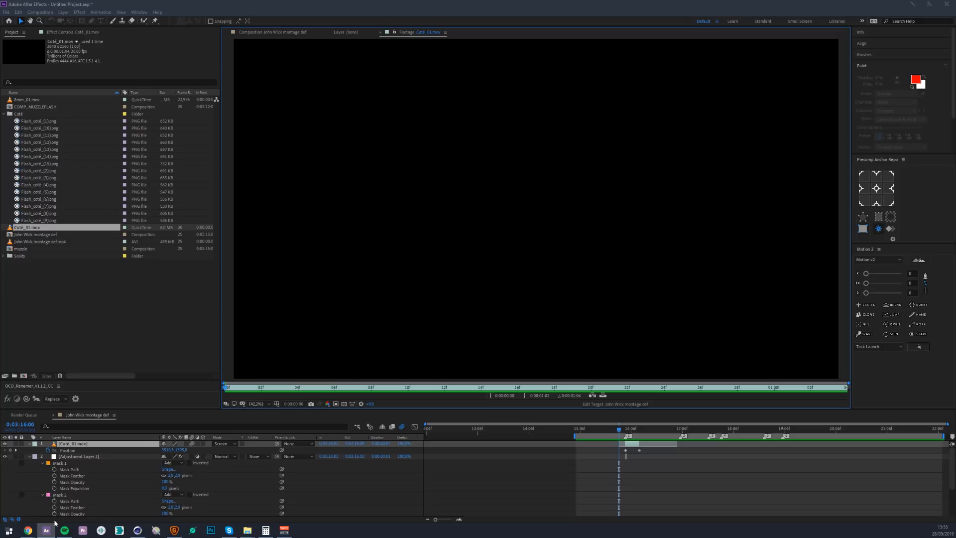
Switch to the Muzzle_PACK window in Chrome and move the JOHN WICK : GENESIS YouTube tab into that window.
mouse_move(31, 530)
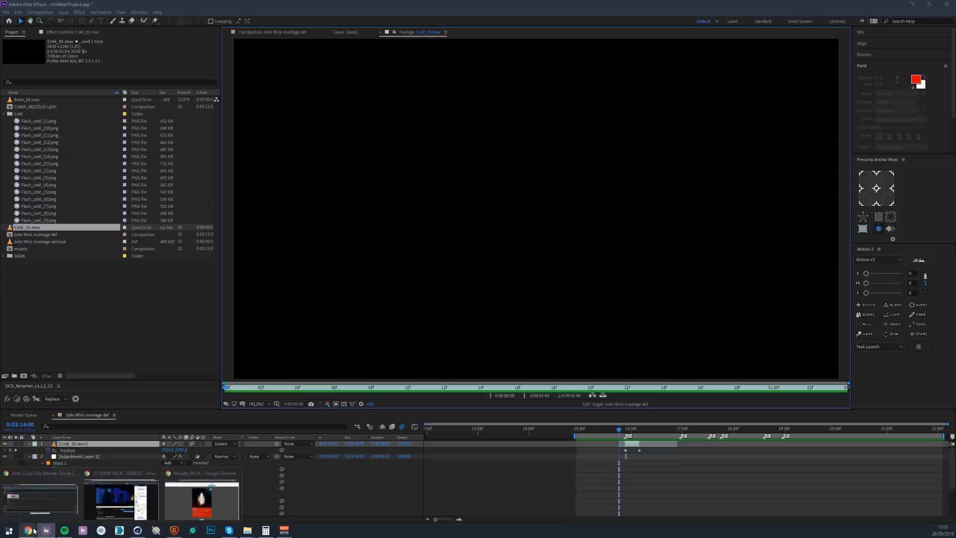
left_click(169, 505)
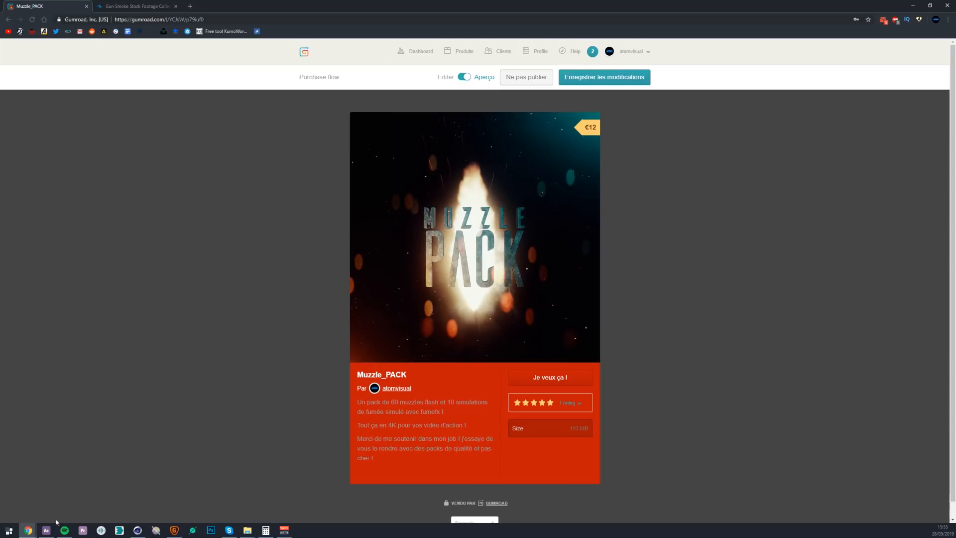
mouse_move(27, 529)
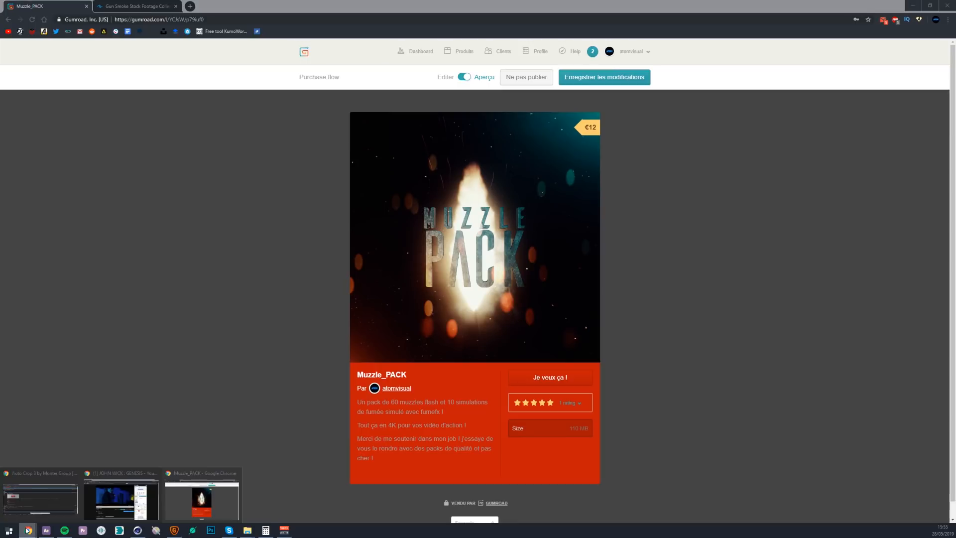
left_click(124, 502)
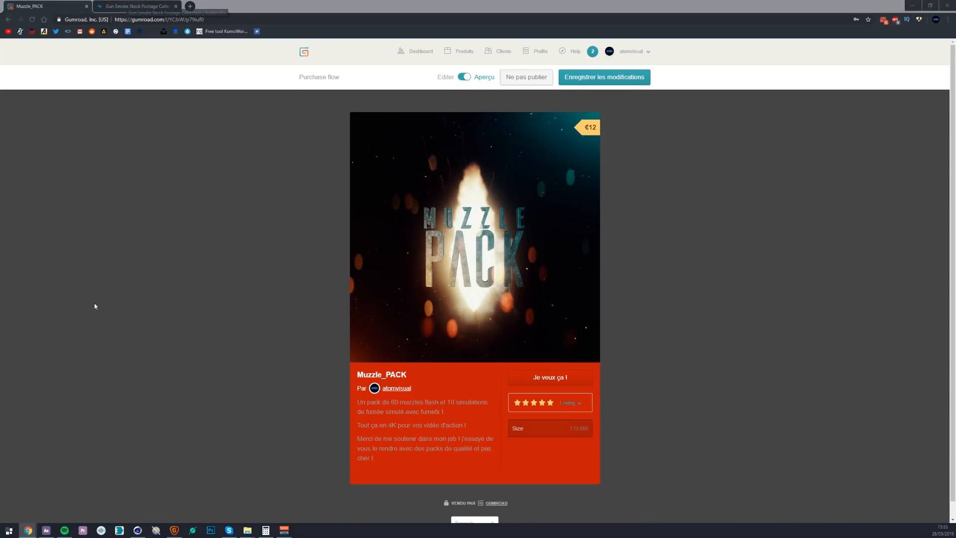
left_click_drag(0, 179, 587, 154)
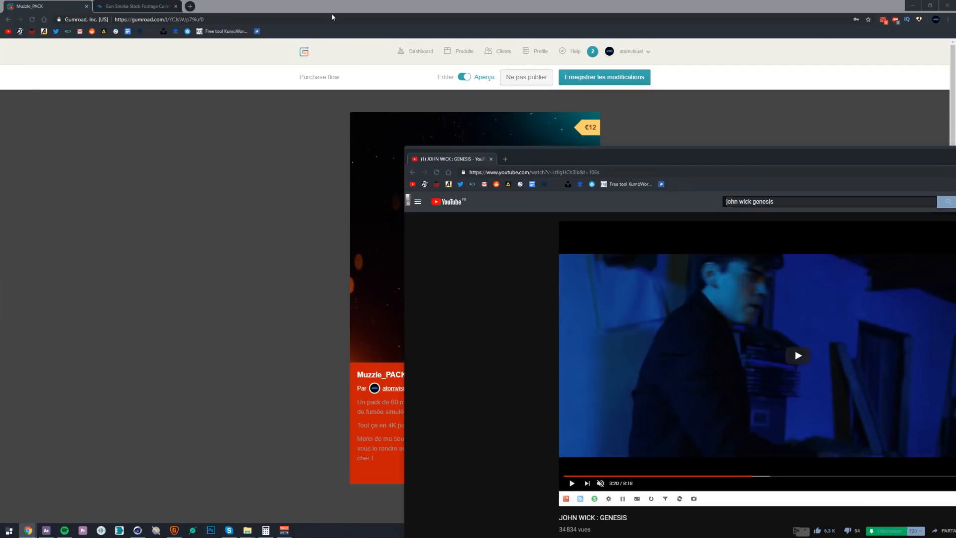
left_click(276, 7)
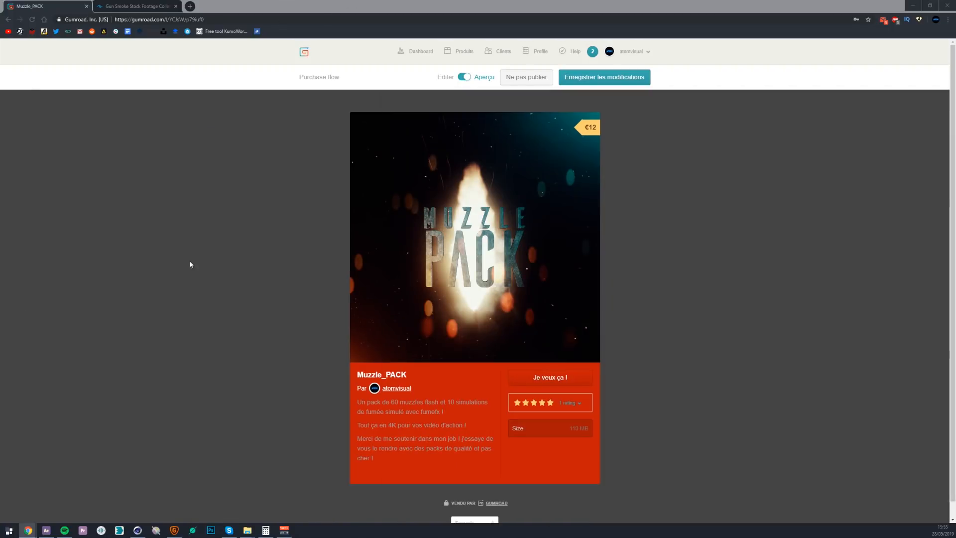
left_click(29, 531)
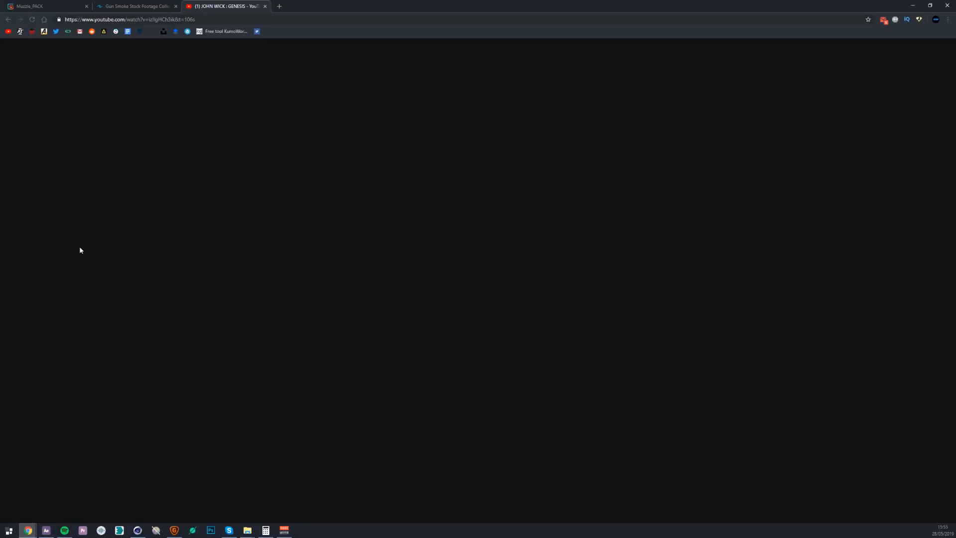